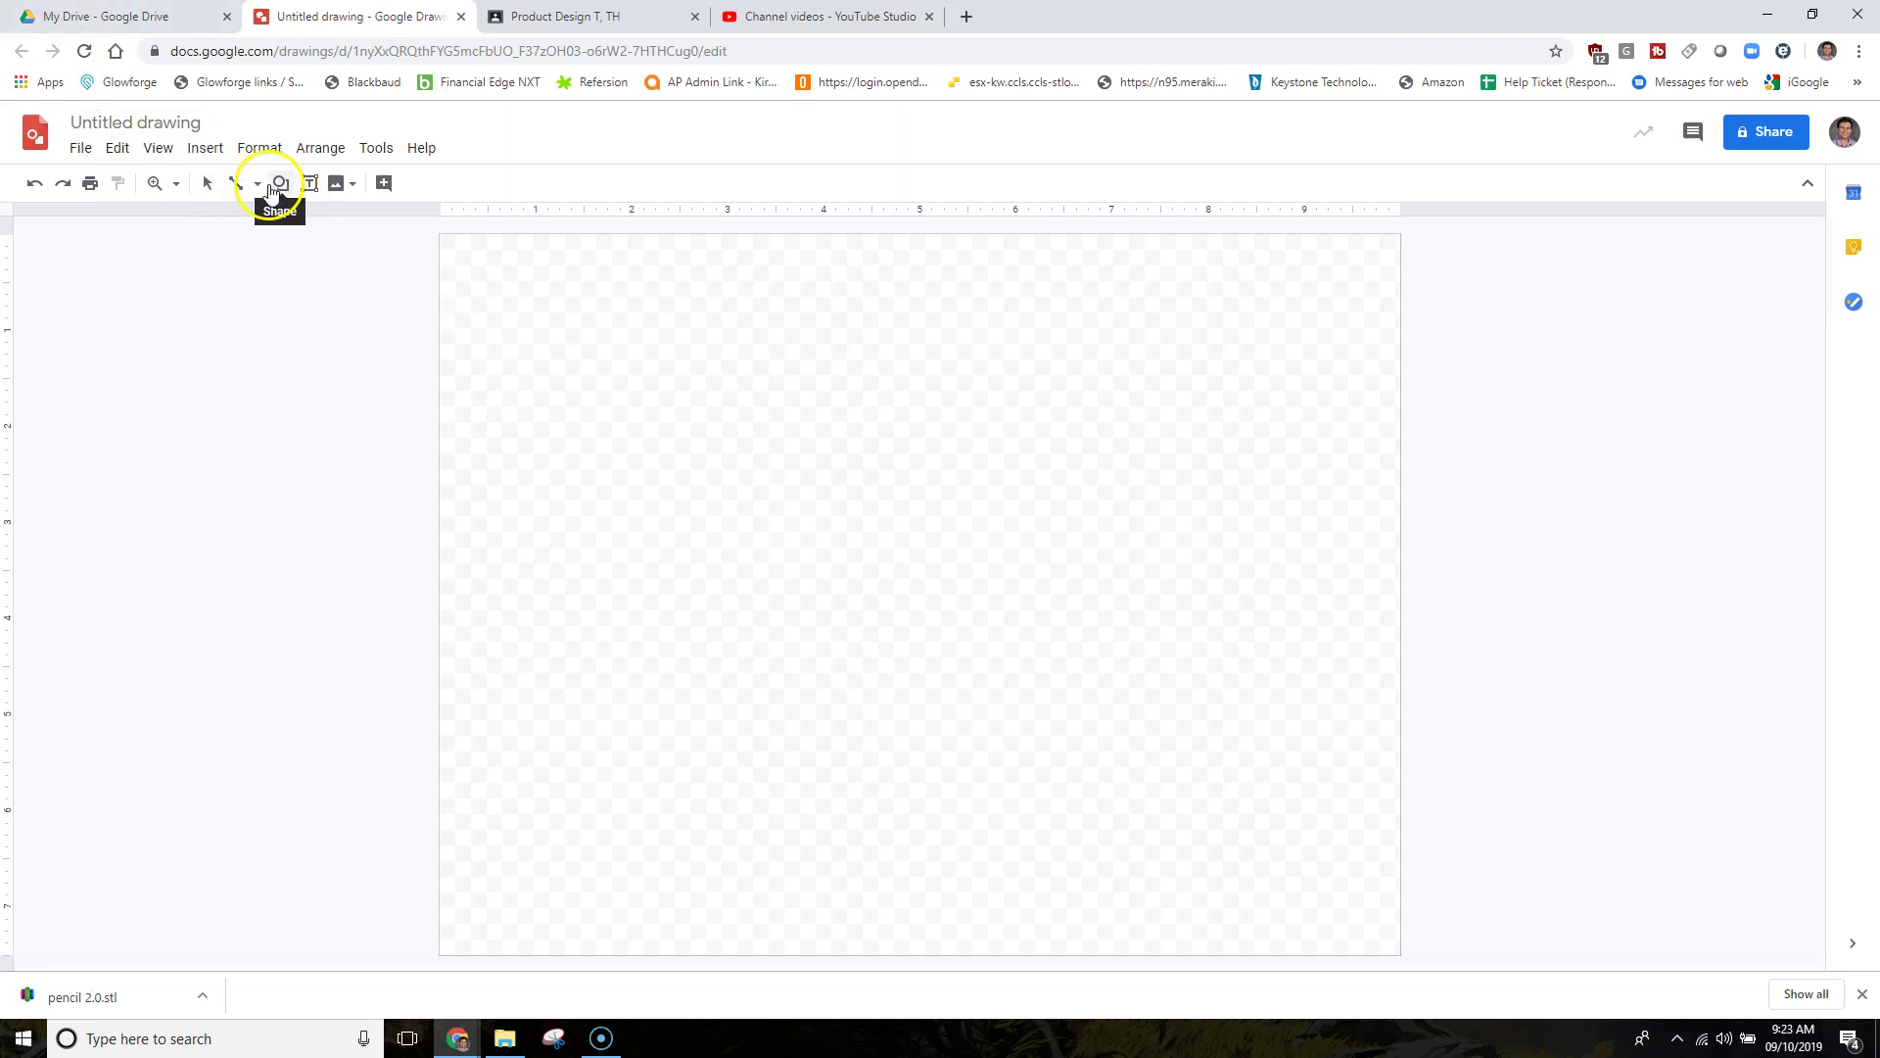
- Draw a large rectangle for the box outline and set its fill to transparent
{"action": "left_click", "coordinate": [282, 186]}
{"action": "mouse_move", "coordinate": [355, 221]}
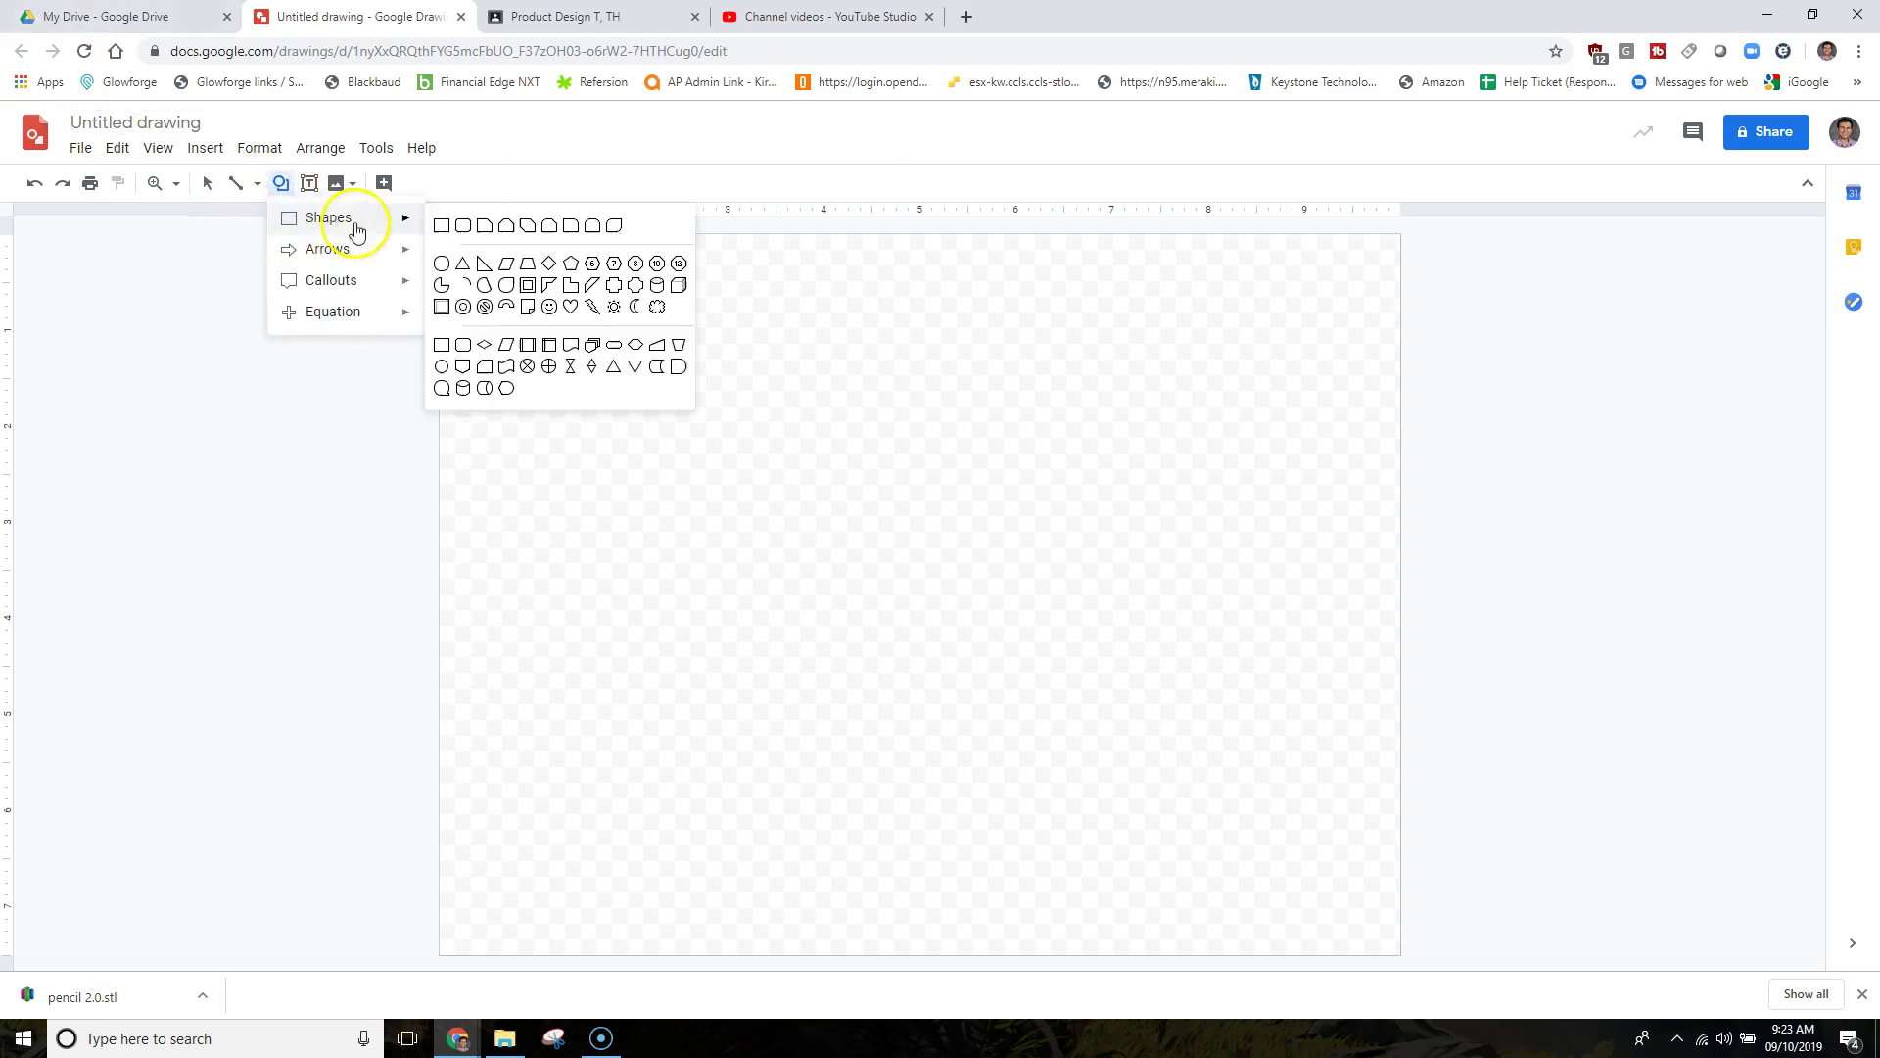
{"action": "left_click", "coordinate": [439, 221]}
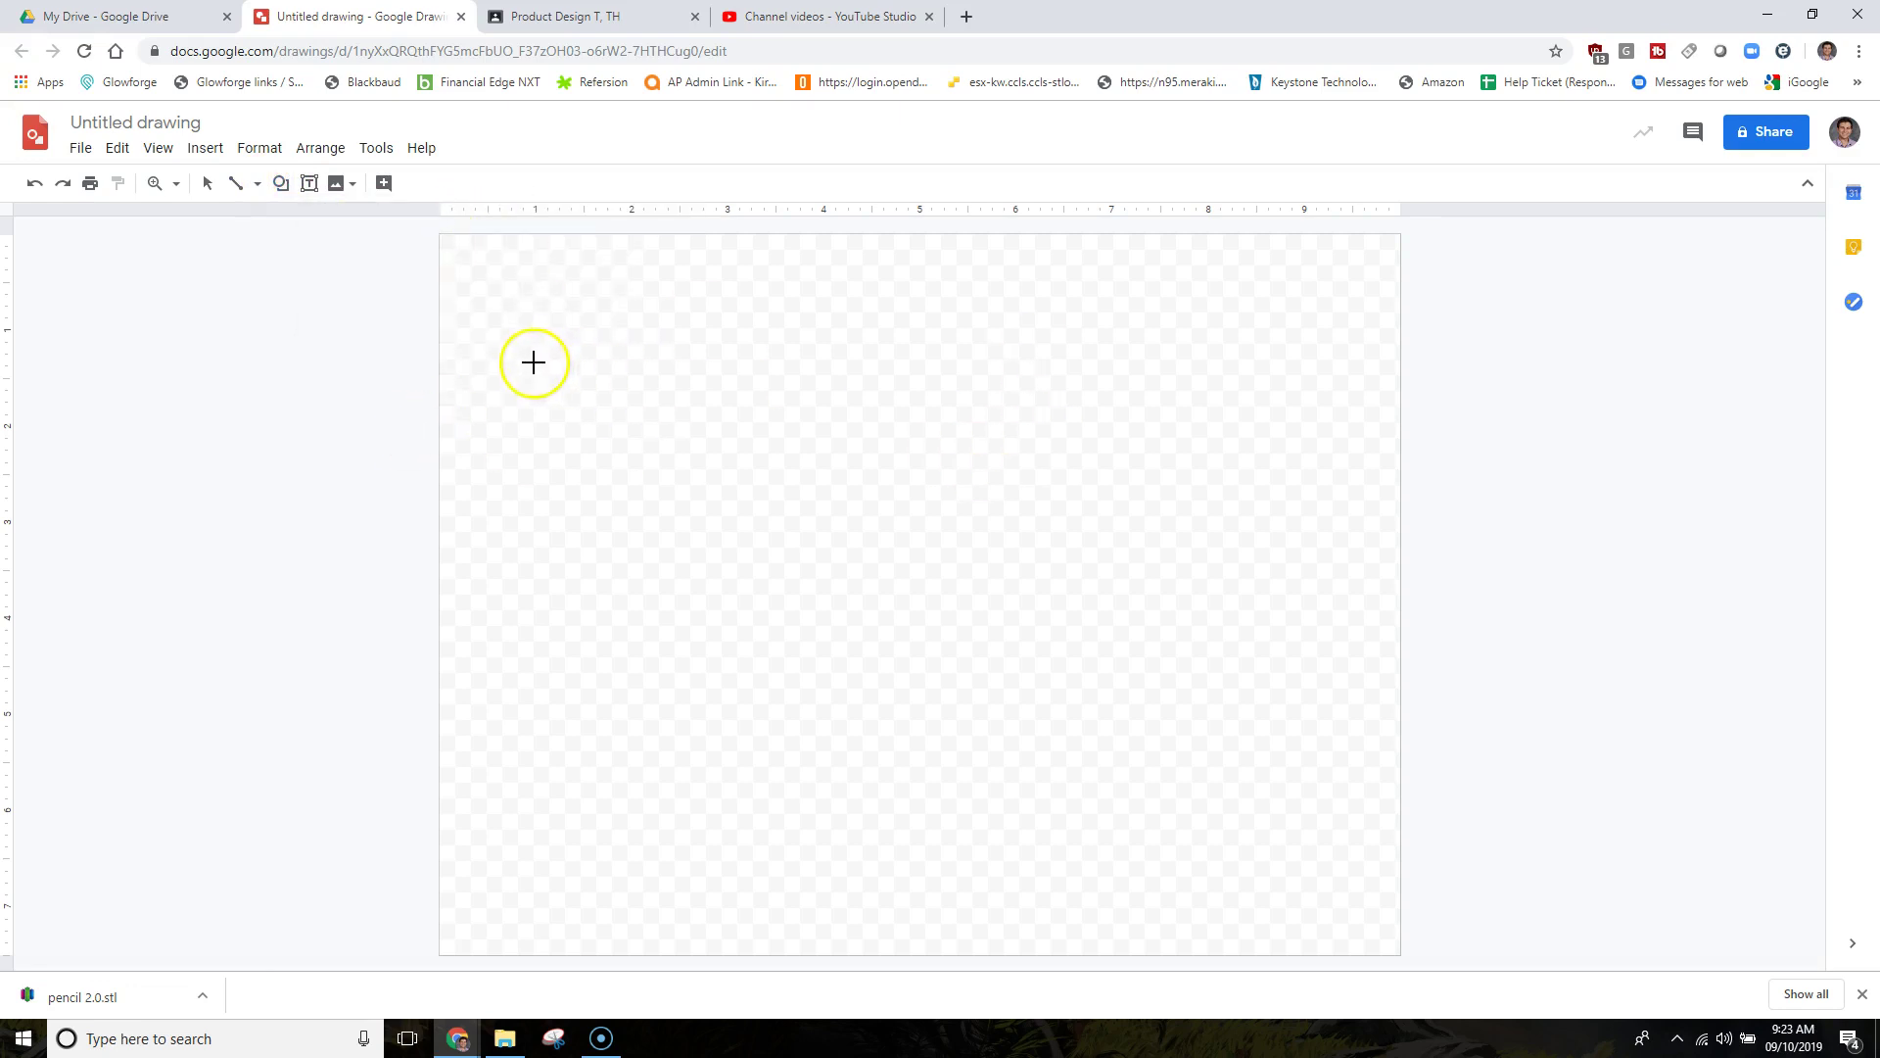
{"action": "left_click_drag", "start_coordinate": [530, 350], "coordinate": [1081, 716]}
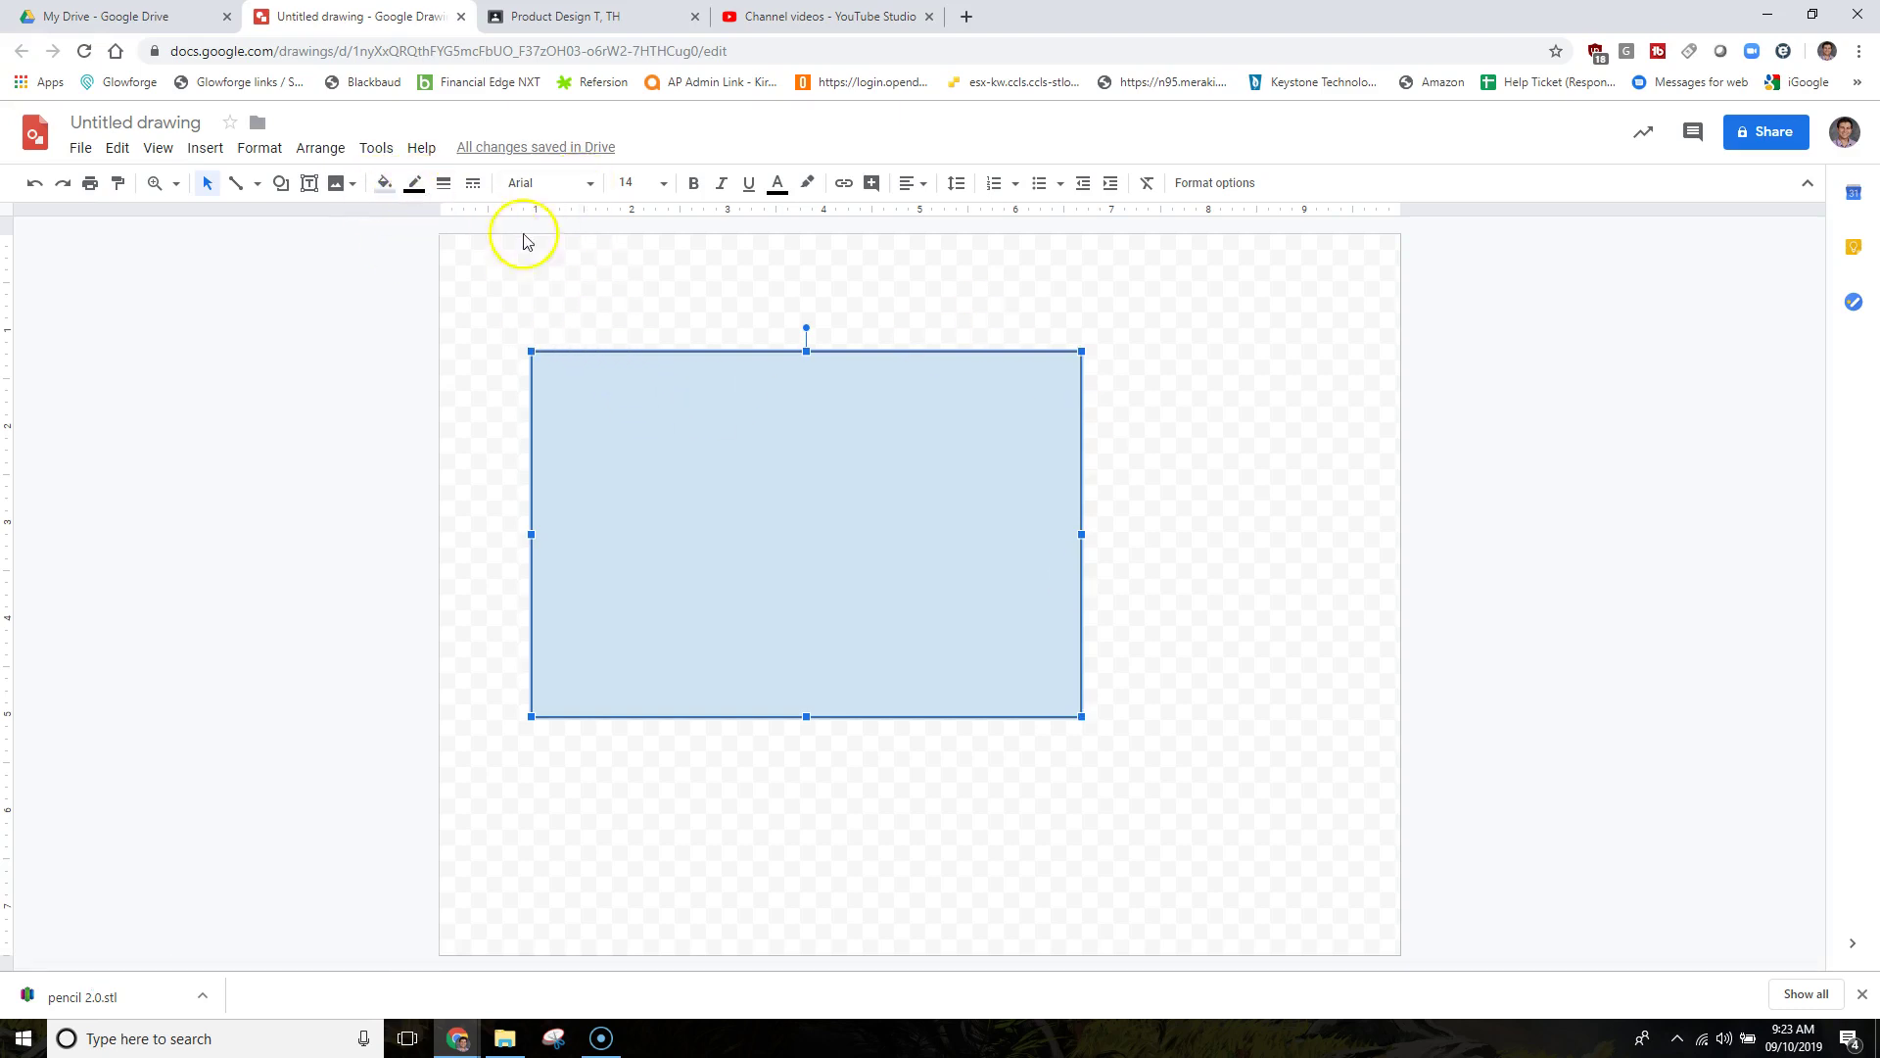
{"action": "left_click", "coordinate": [388, 186]}
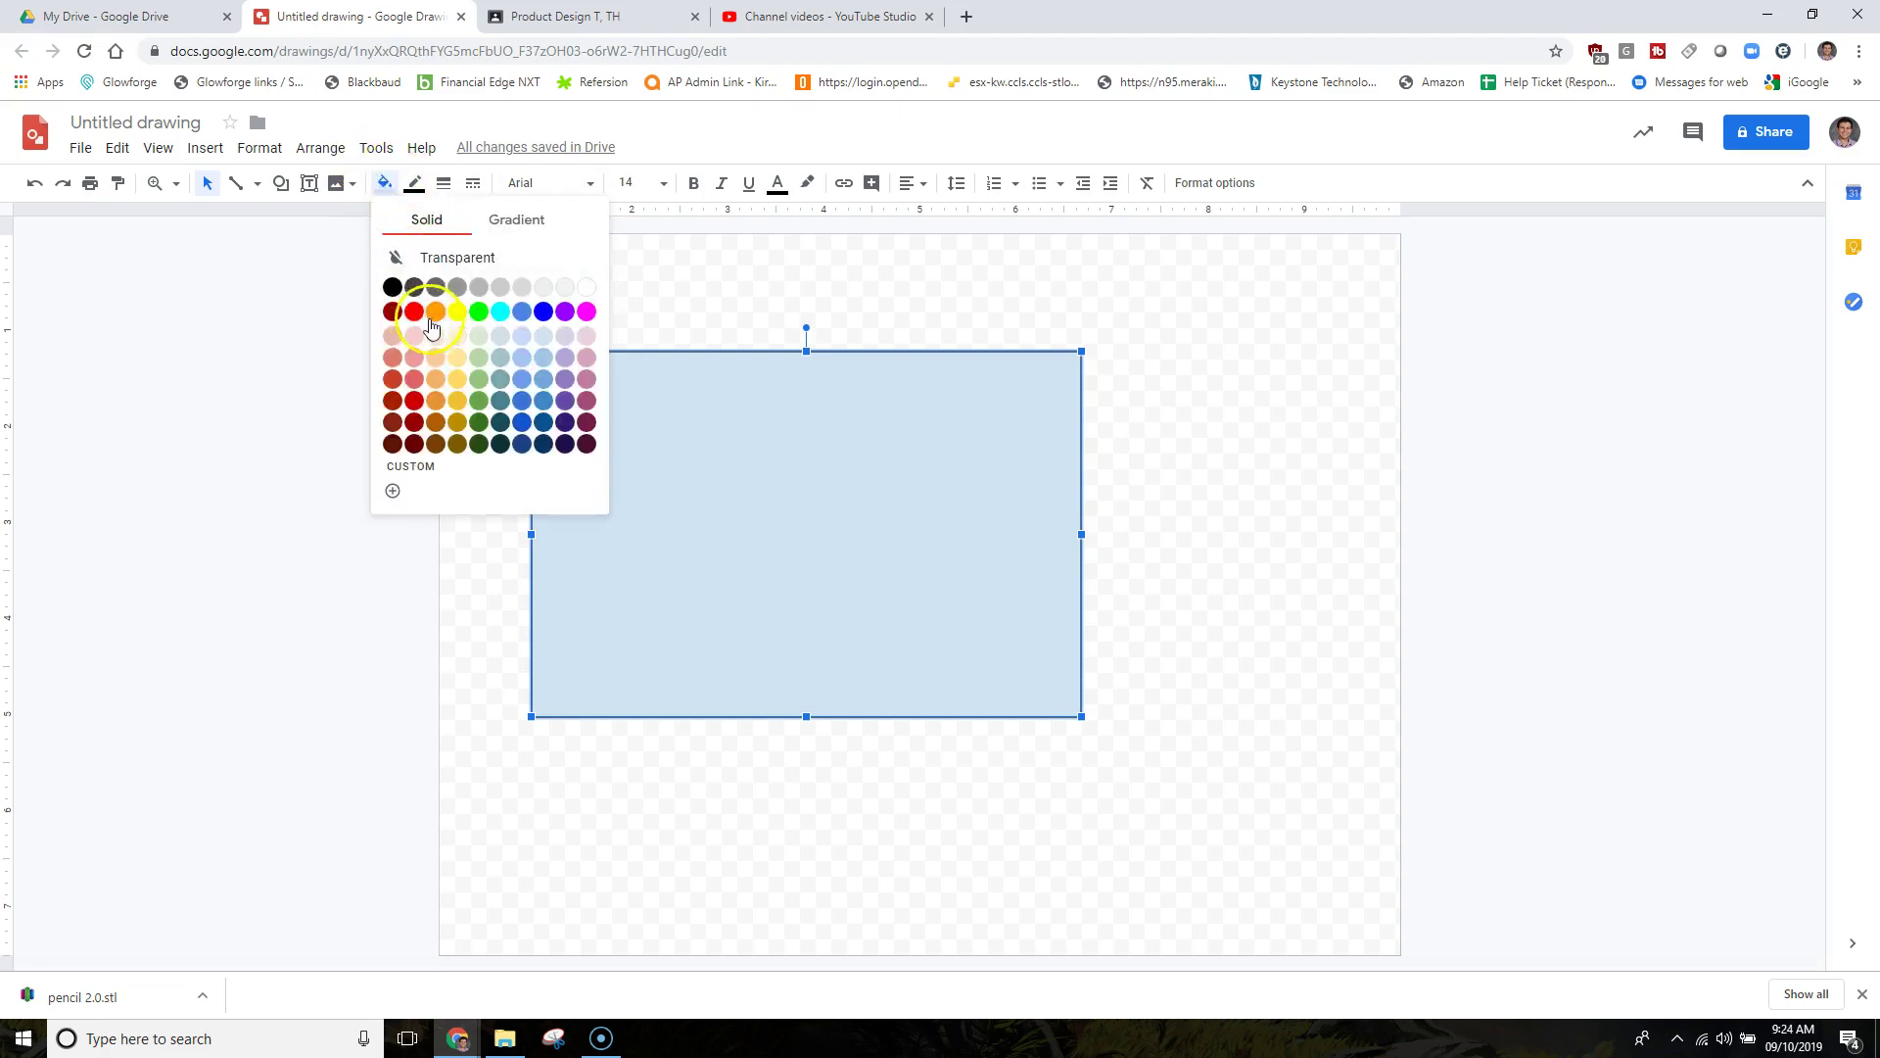
{"action": "left_click", "coordinate": [458, 256]}
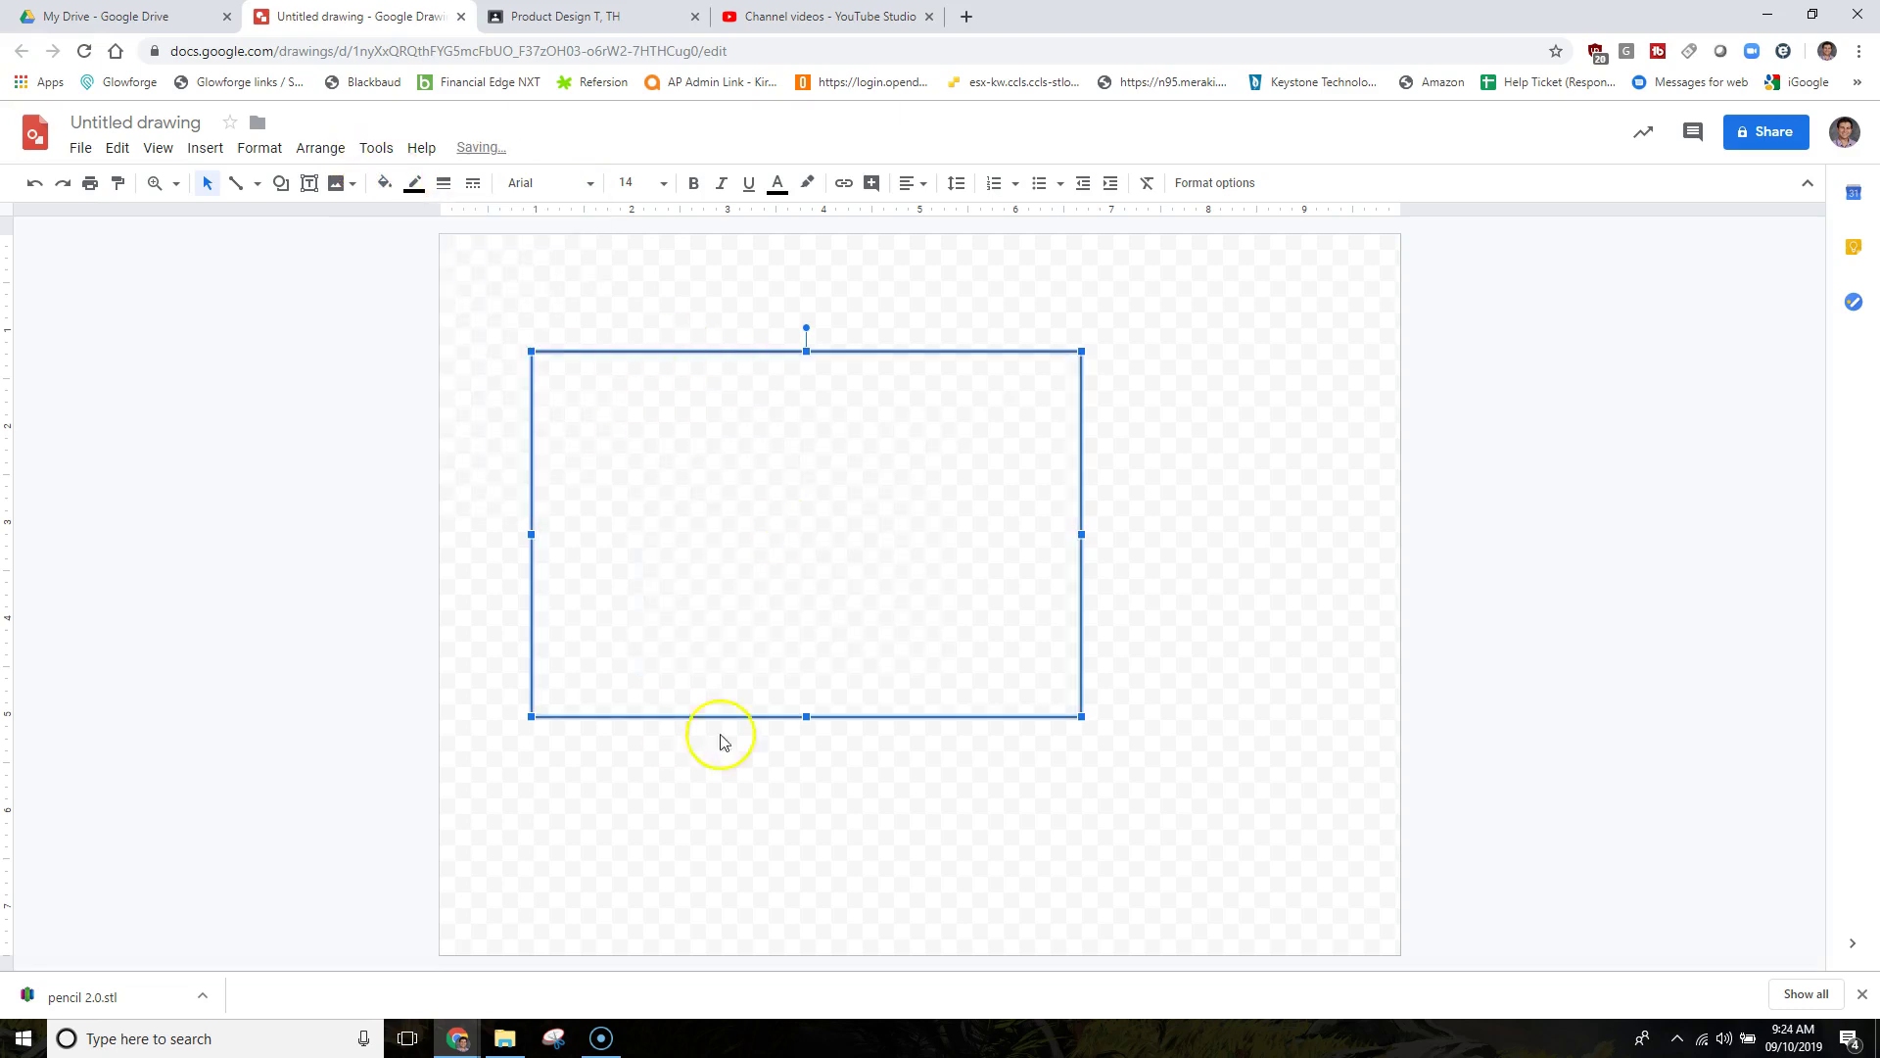
{"action": "left_click", "coordinate": [645, 251]}
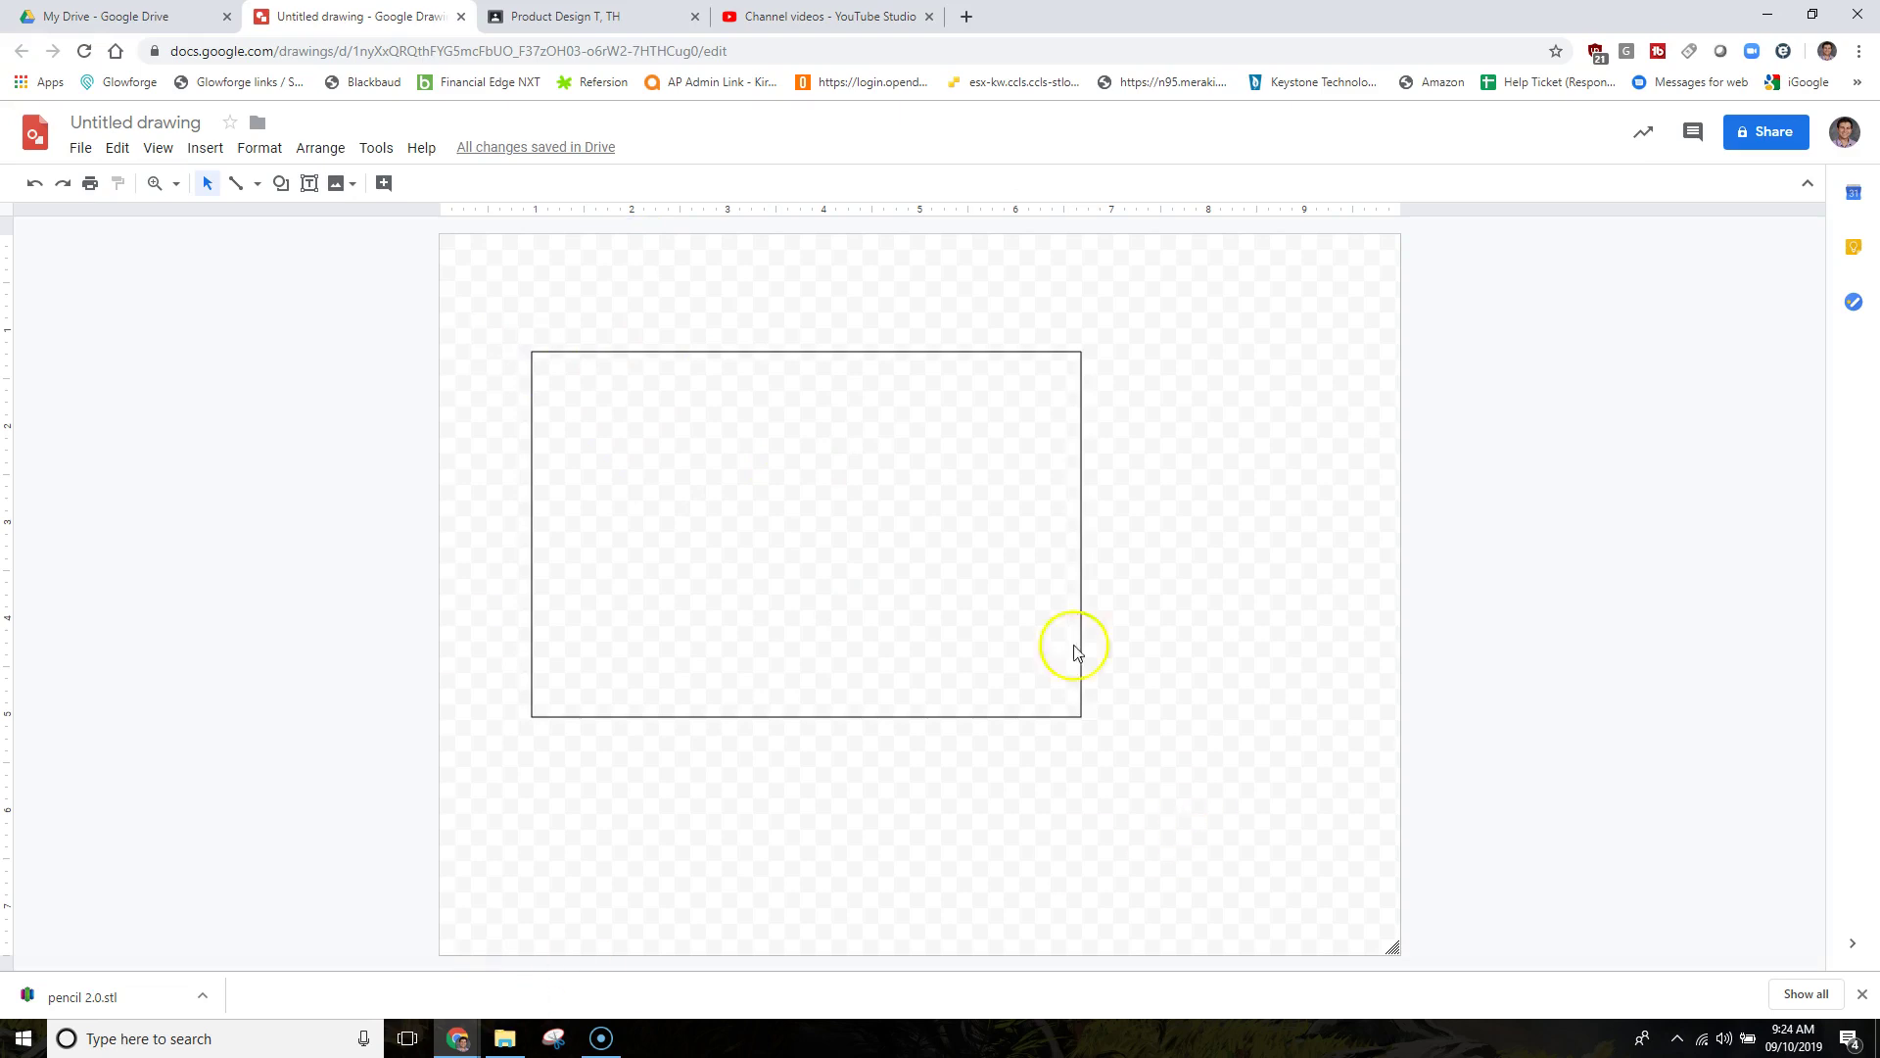
- Draw a small square in the rectangle's top-left corner with a transparent fill
{"action": "left_click", "coordinate": [275, 189]}
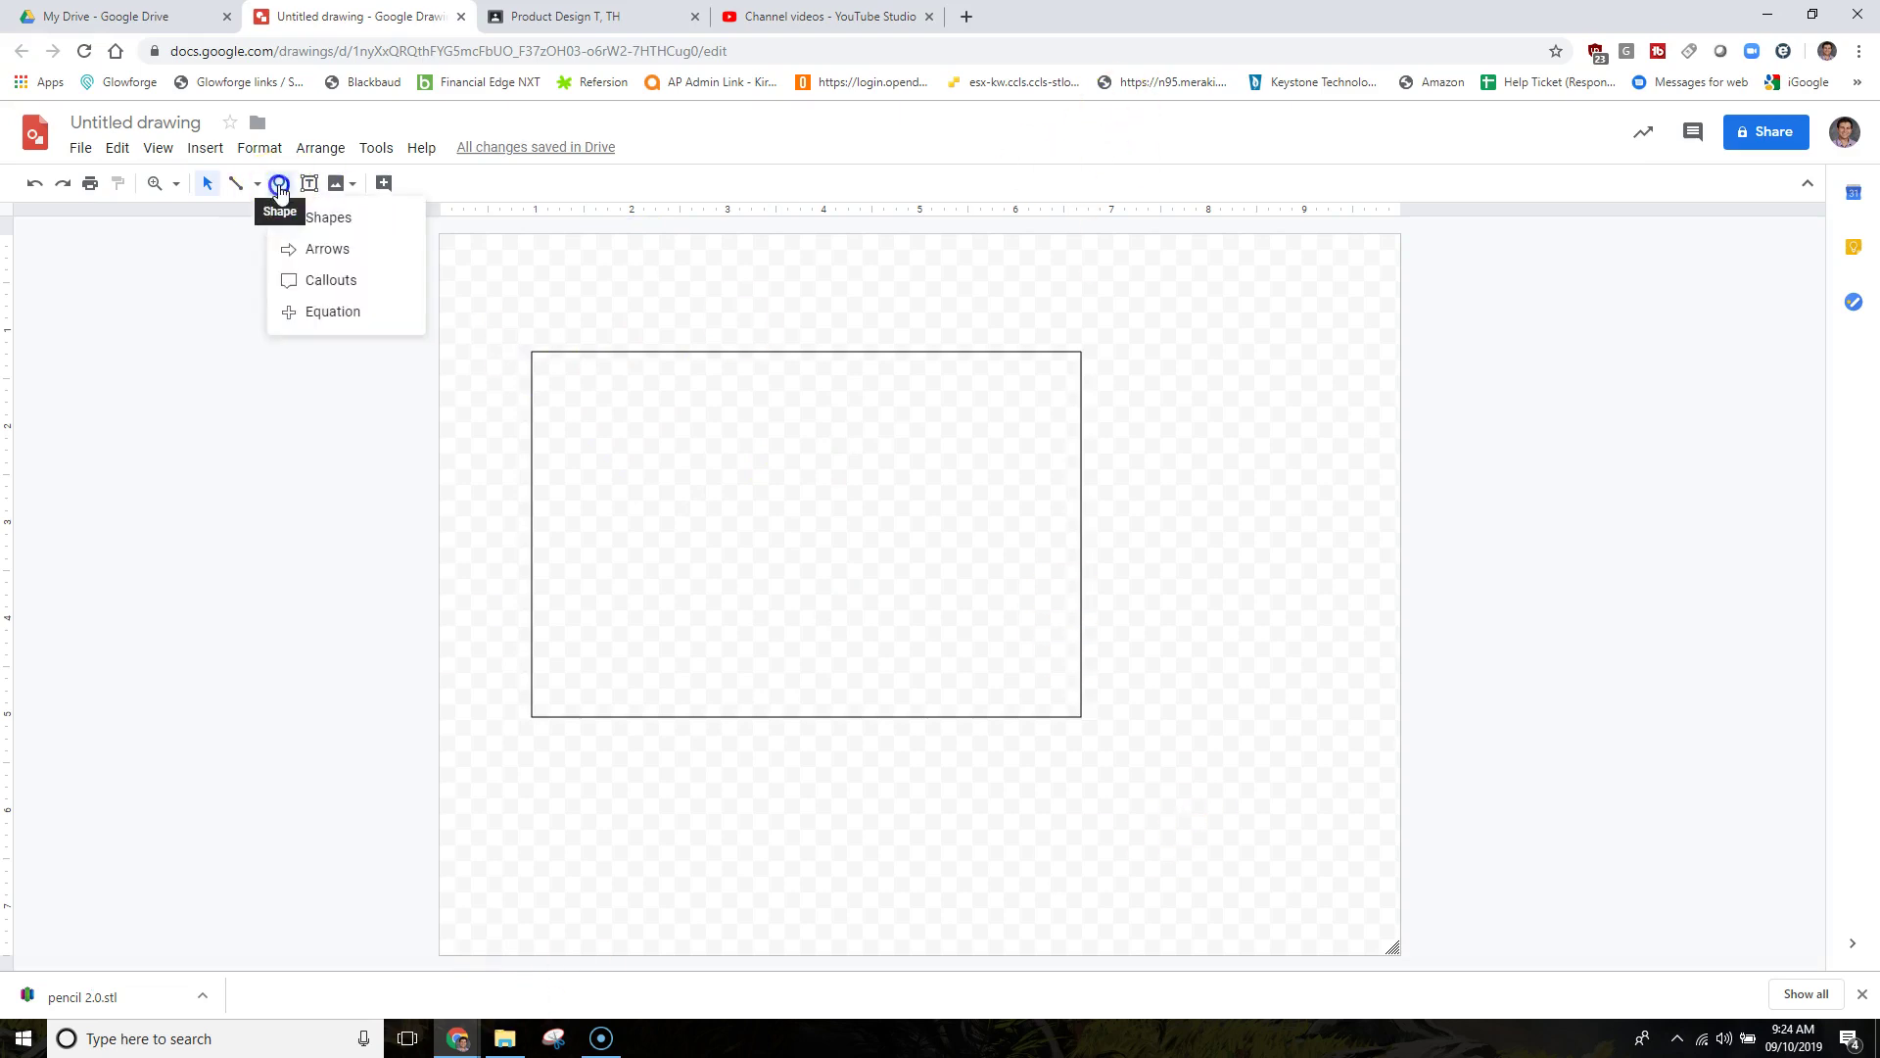
{"action": "mouse_move", "coordinate": [380, 225]}
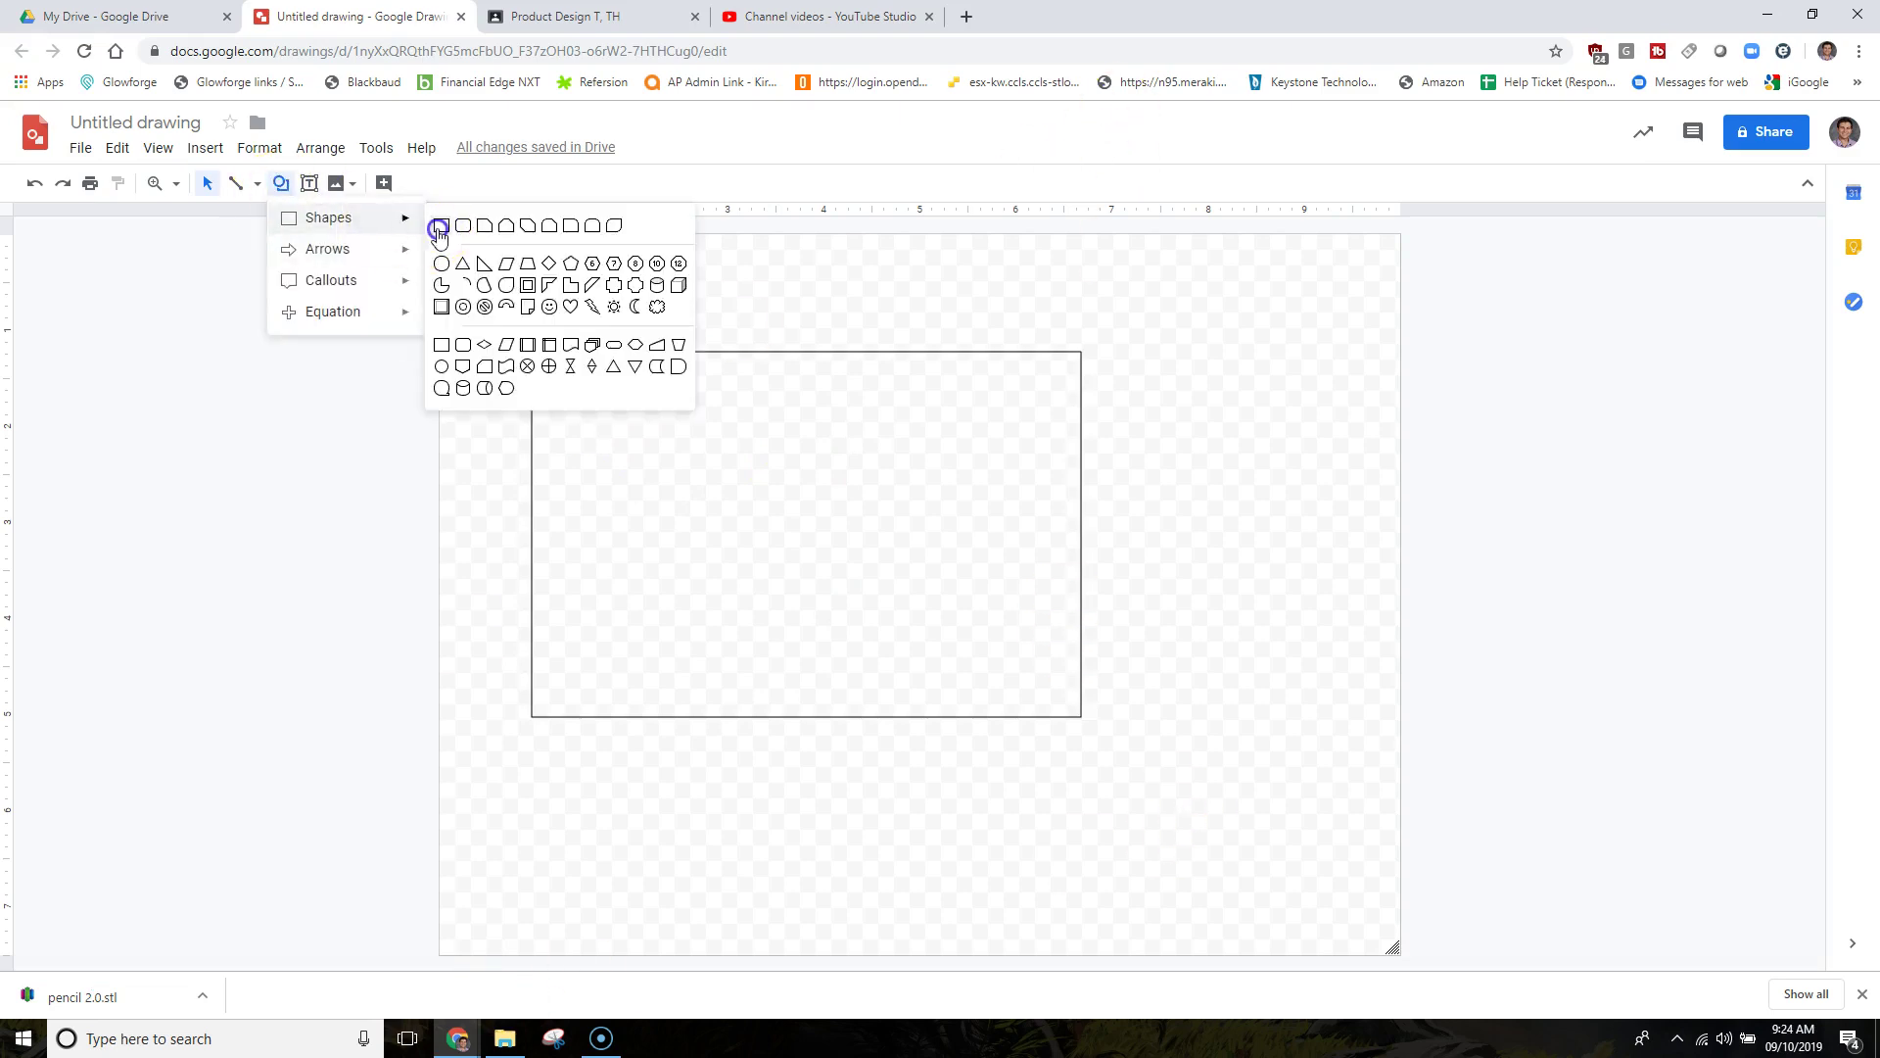
{"action": "left_click", "coordinate": [441, 226]}
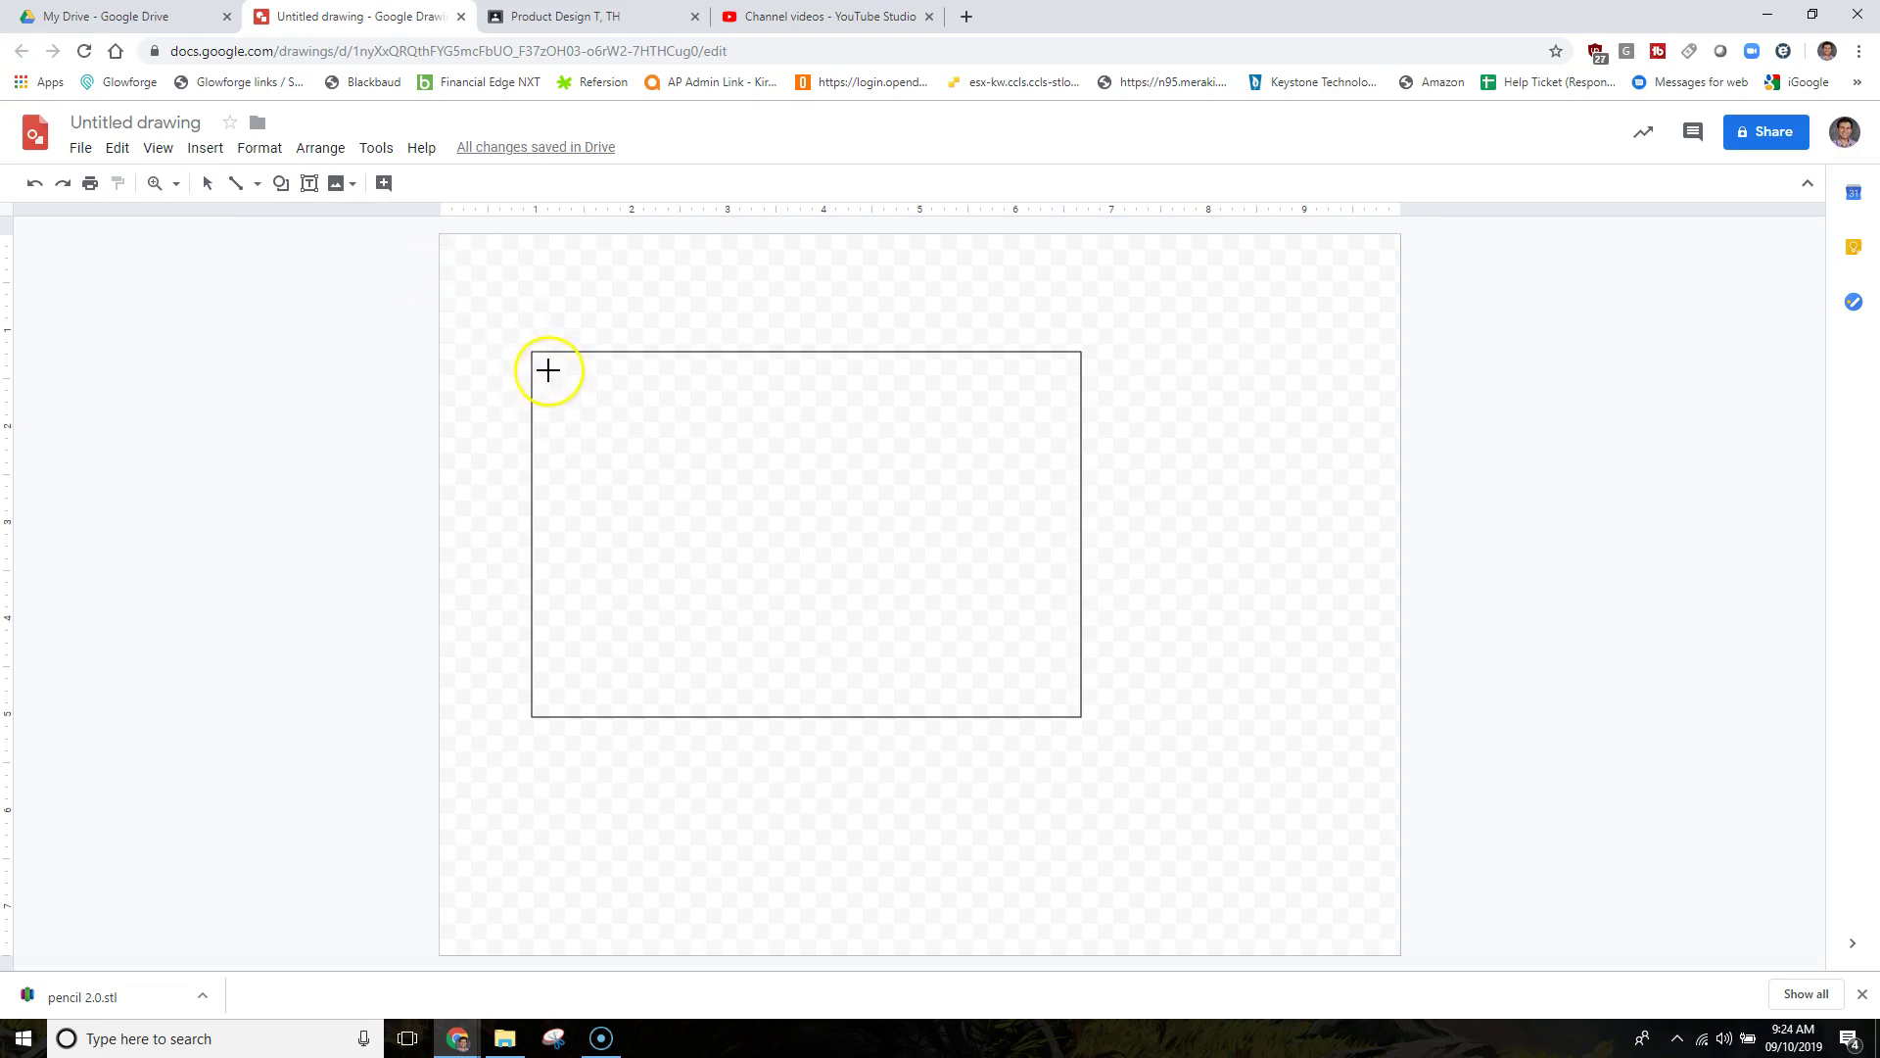
{"action": "left_click_drag", "start_coordinate": [551, 368], "coordinate": [694, 518]}
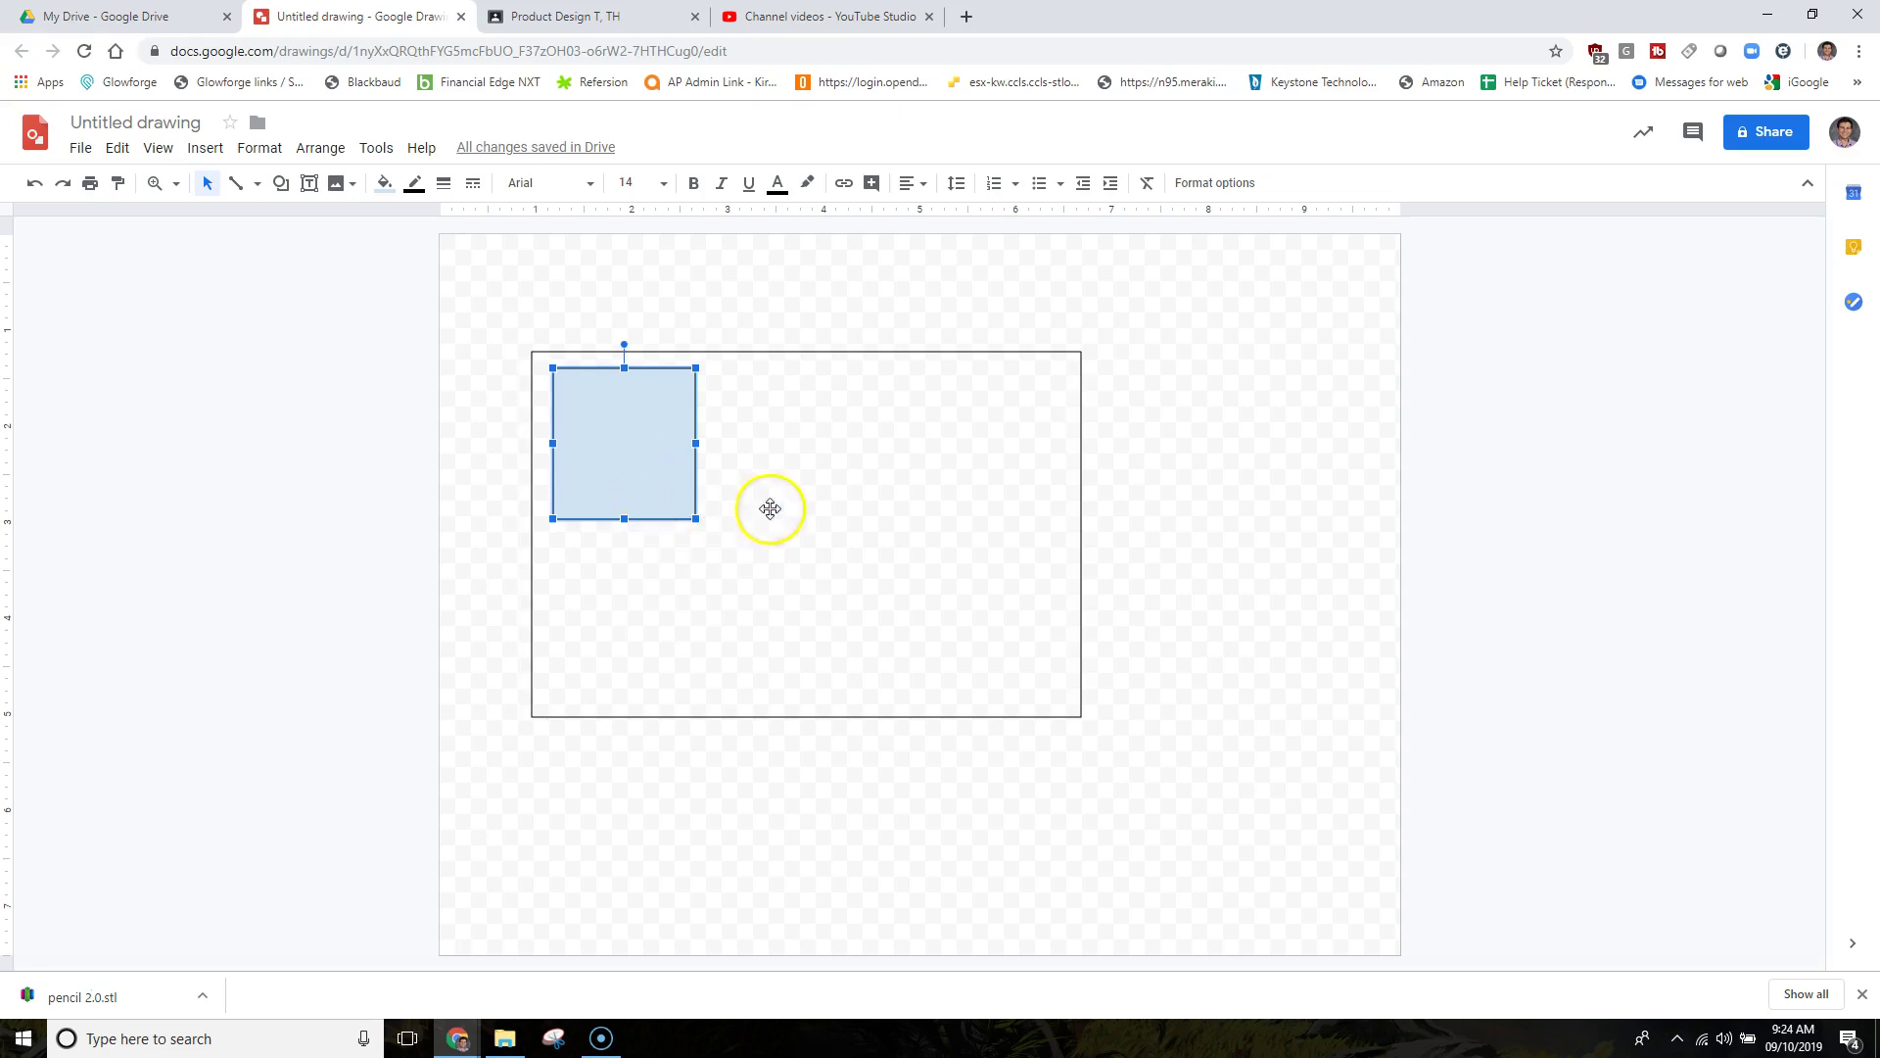
{"action": "left_click", "coordinate": [770, 508]}
{"action": "left_click", "coordinate": [630, 466]}
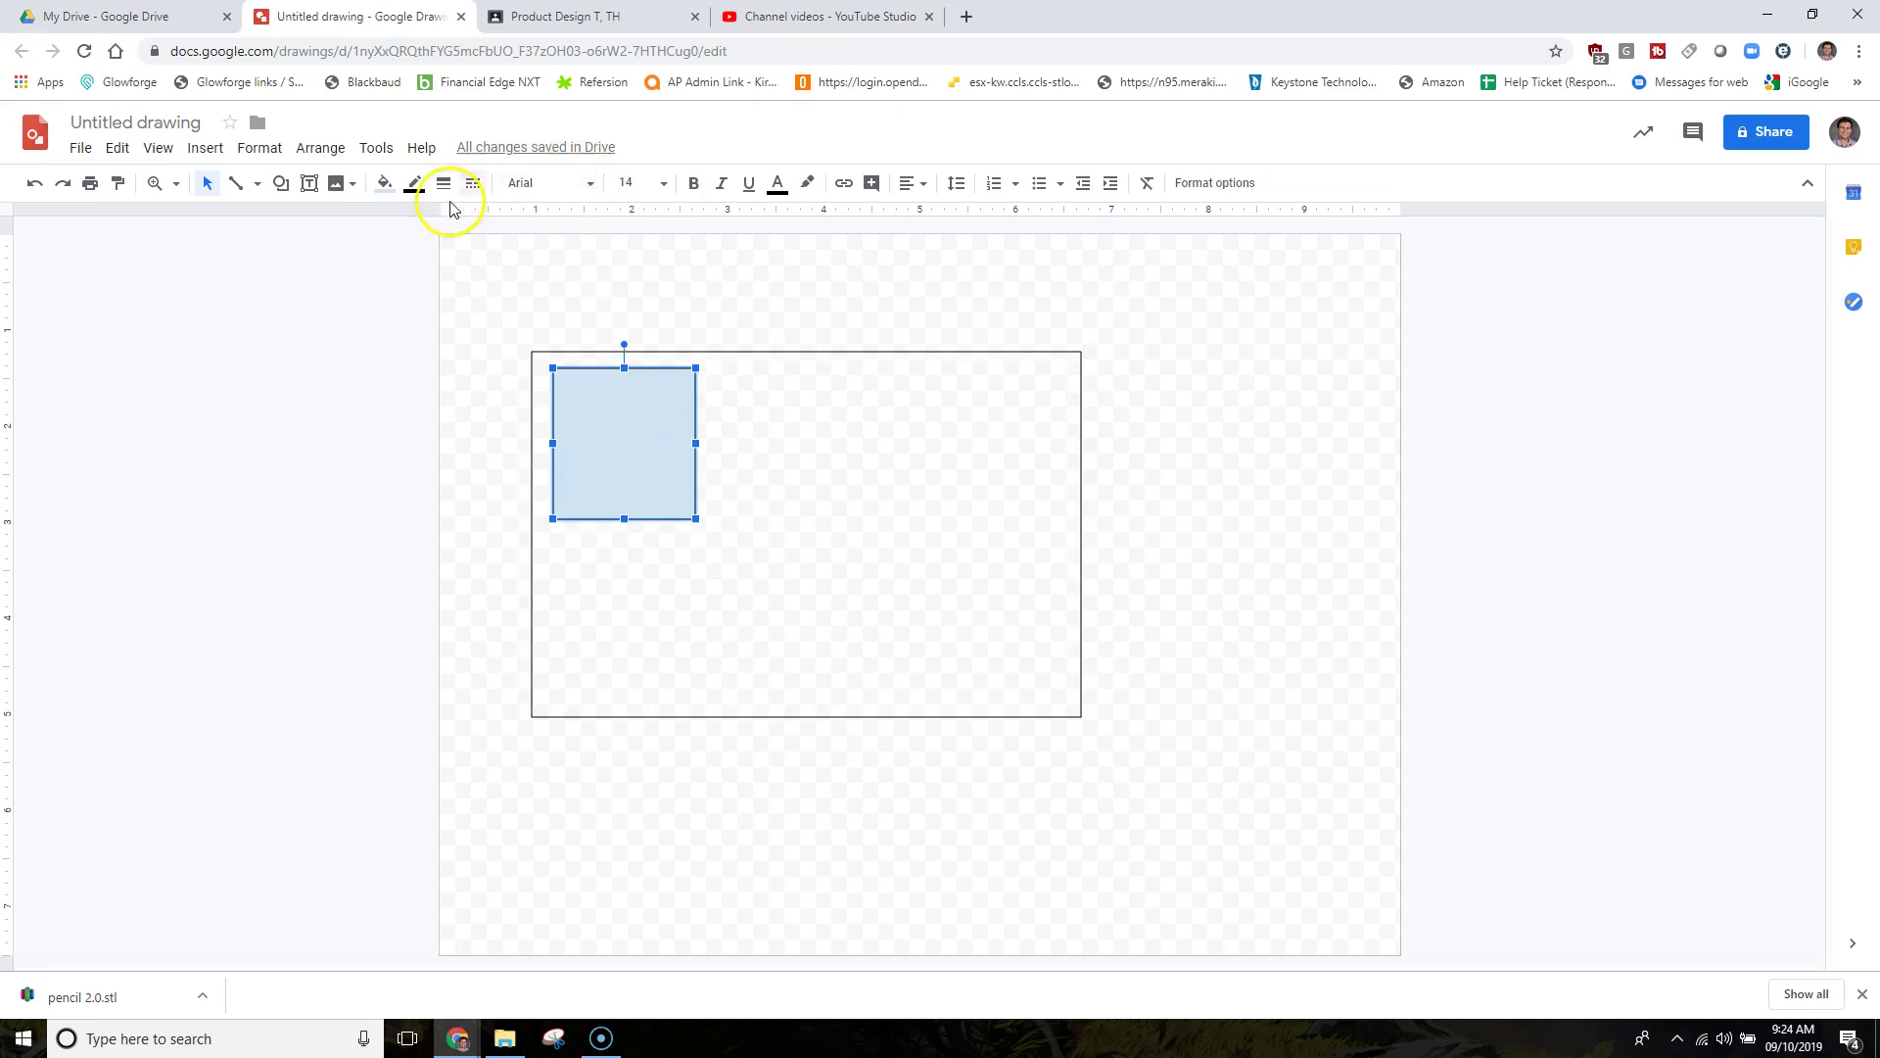
{"action": "left_click", "coordinate": [383, 184]}
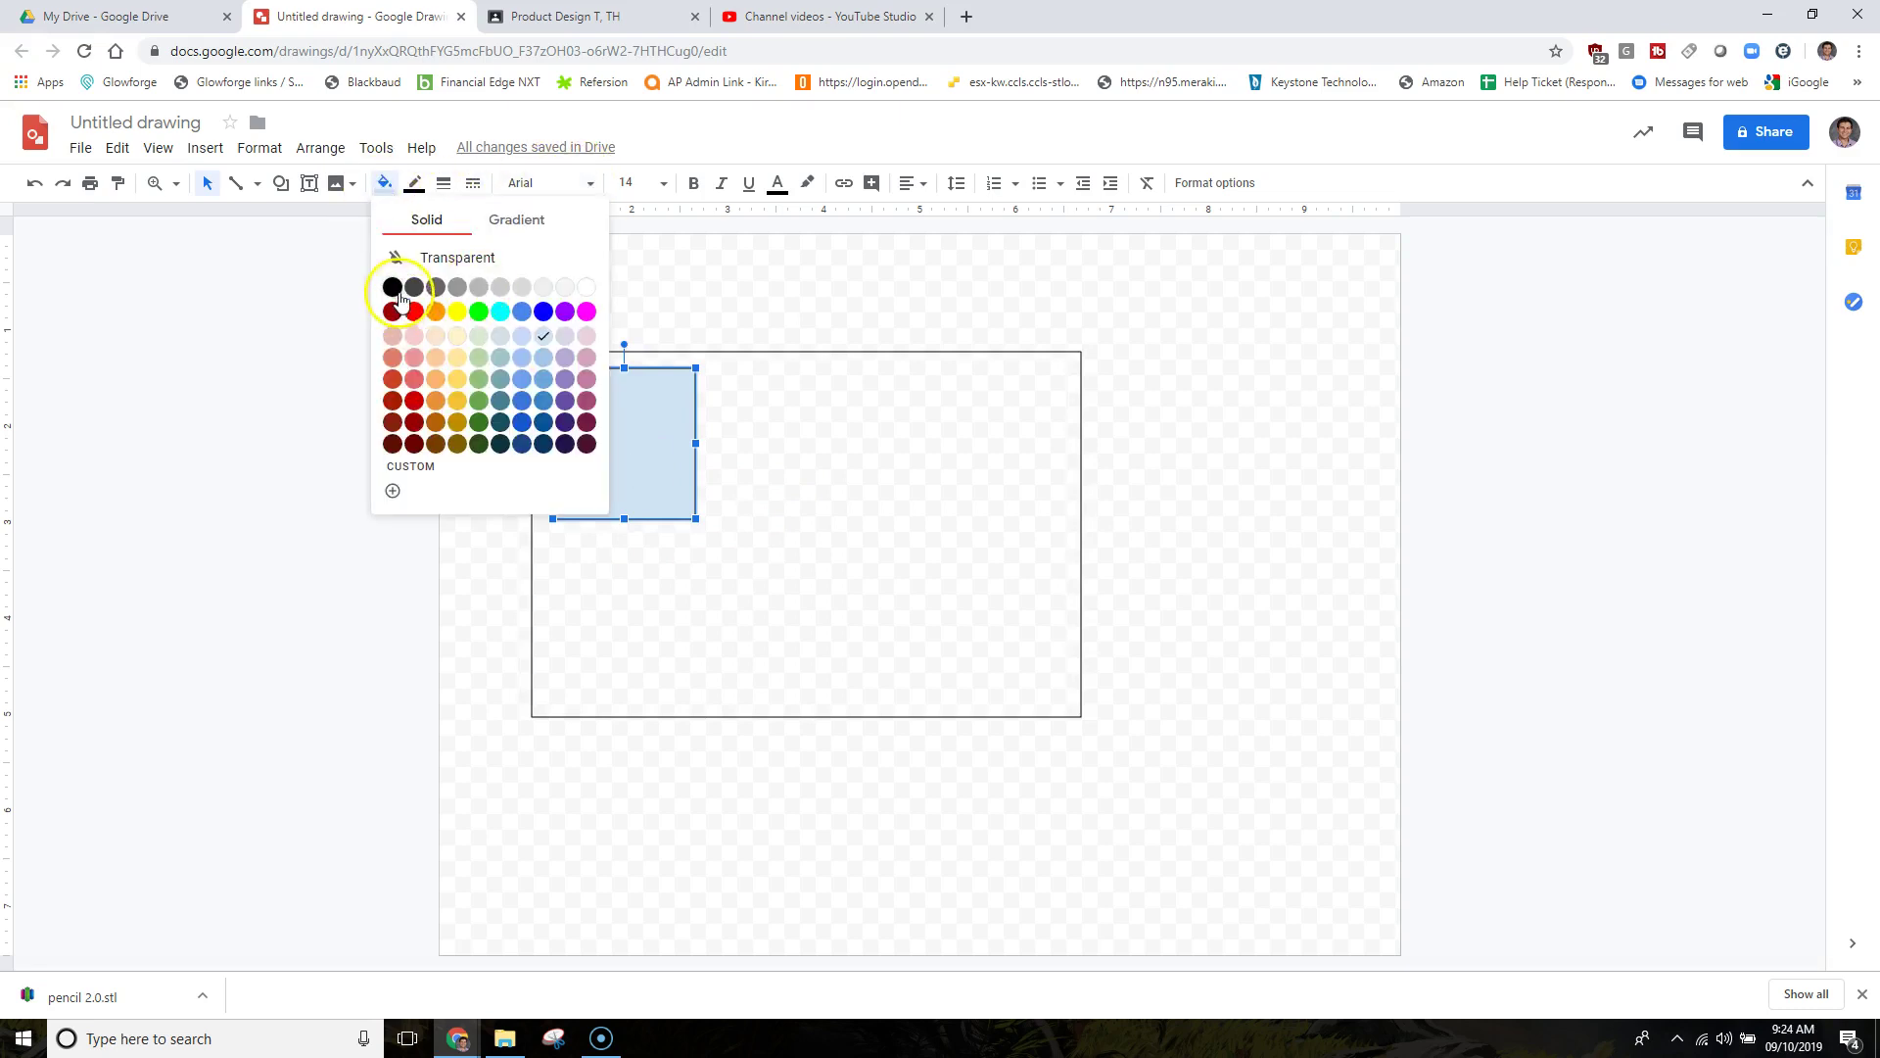
{"action": "left_click", "coordinate": [454, 258]}
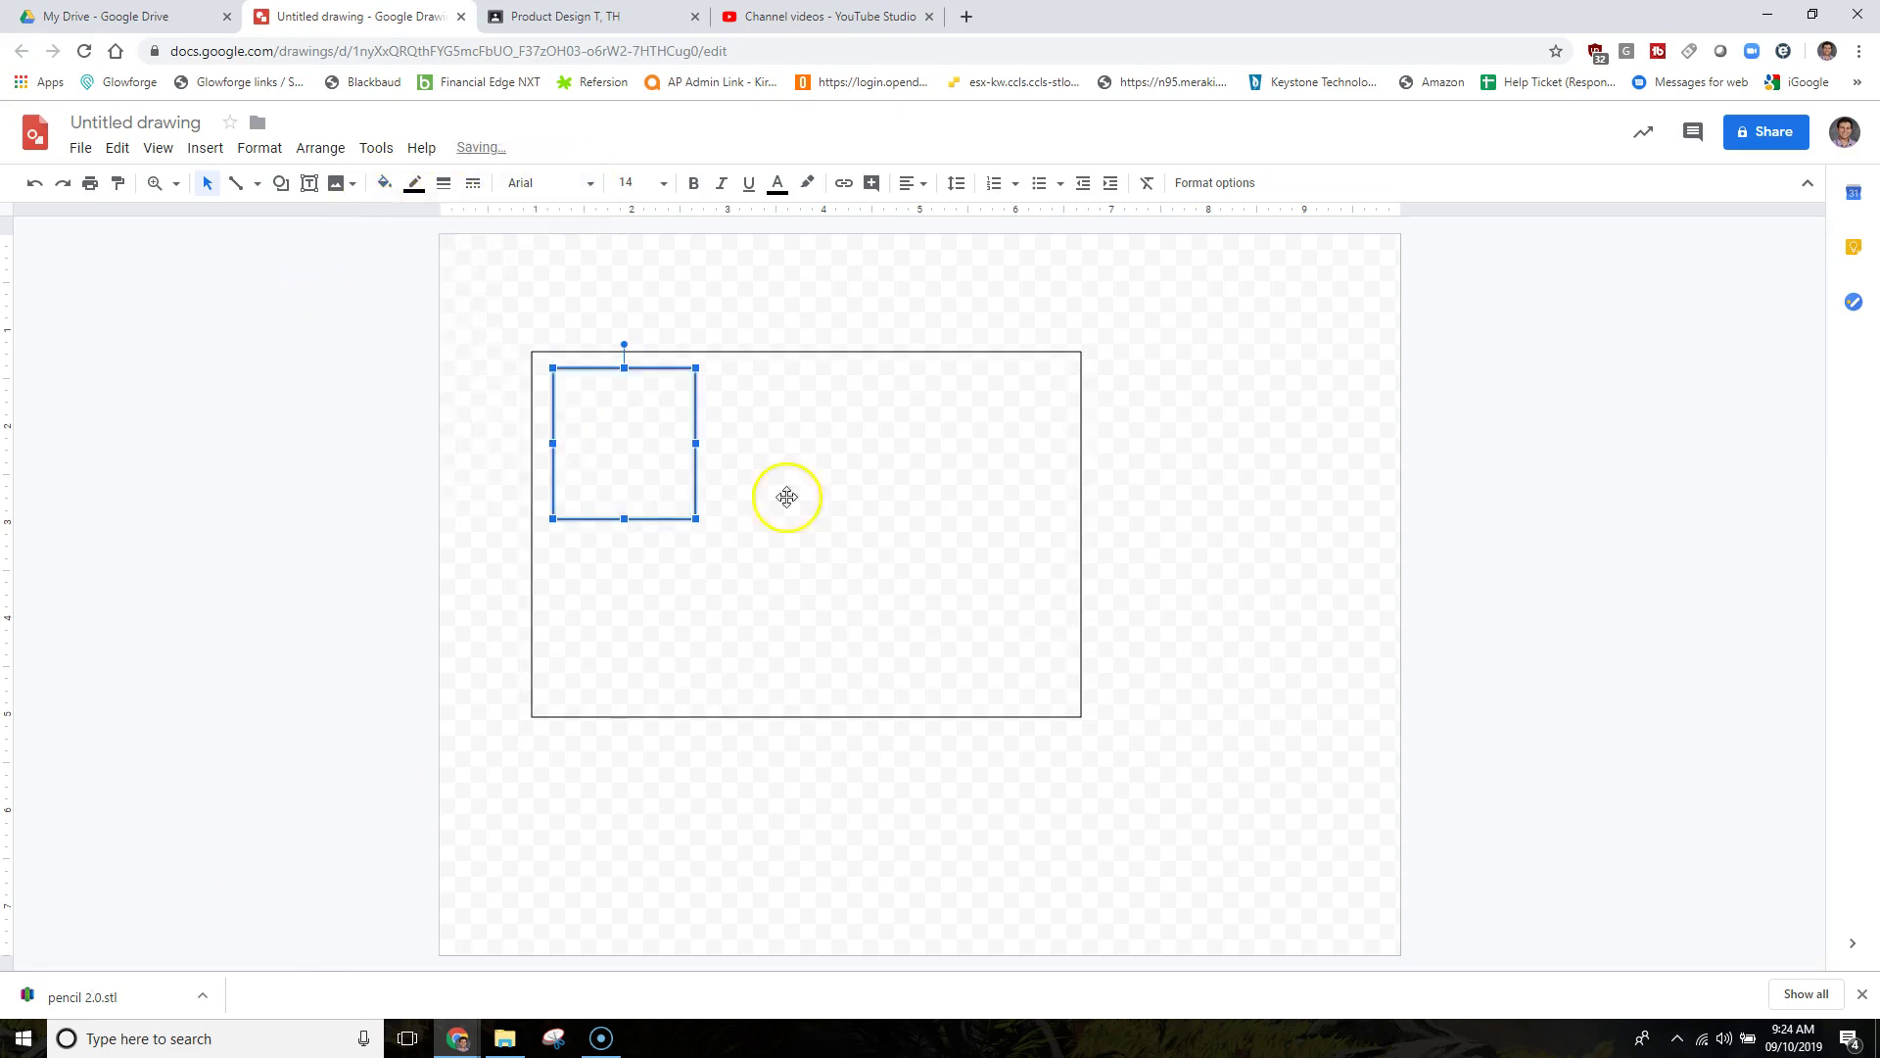
{"action": "left_click", "coordinate": [792, 525]}
{"action": "left_click", "coordinate": [600, 436]}
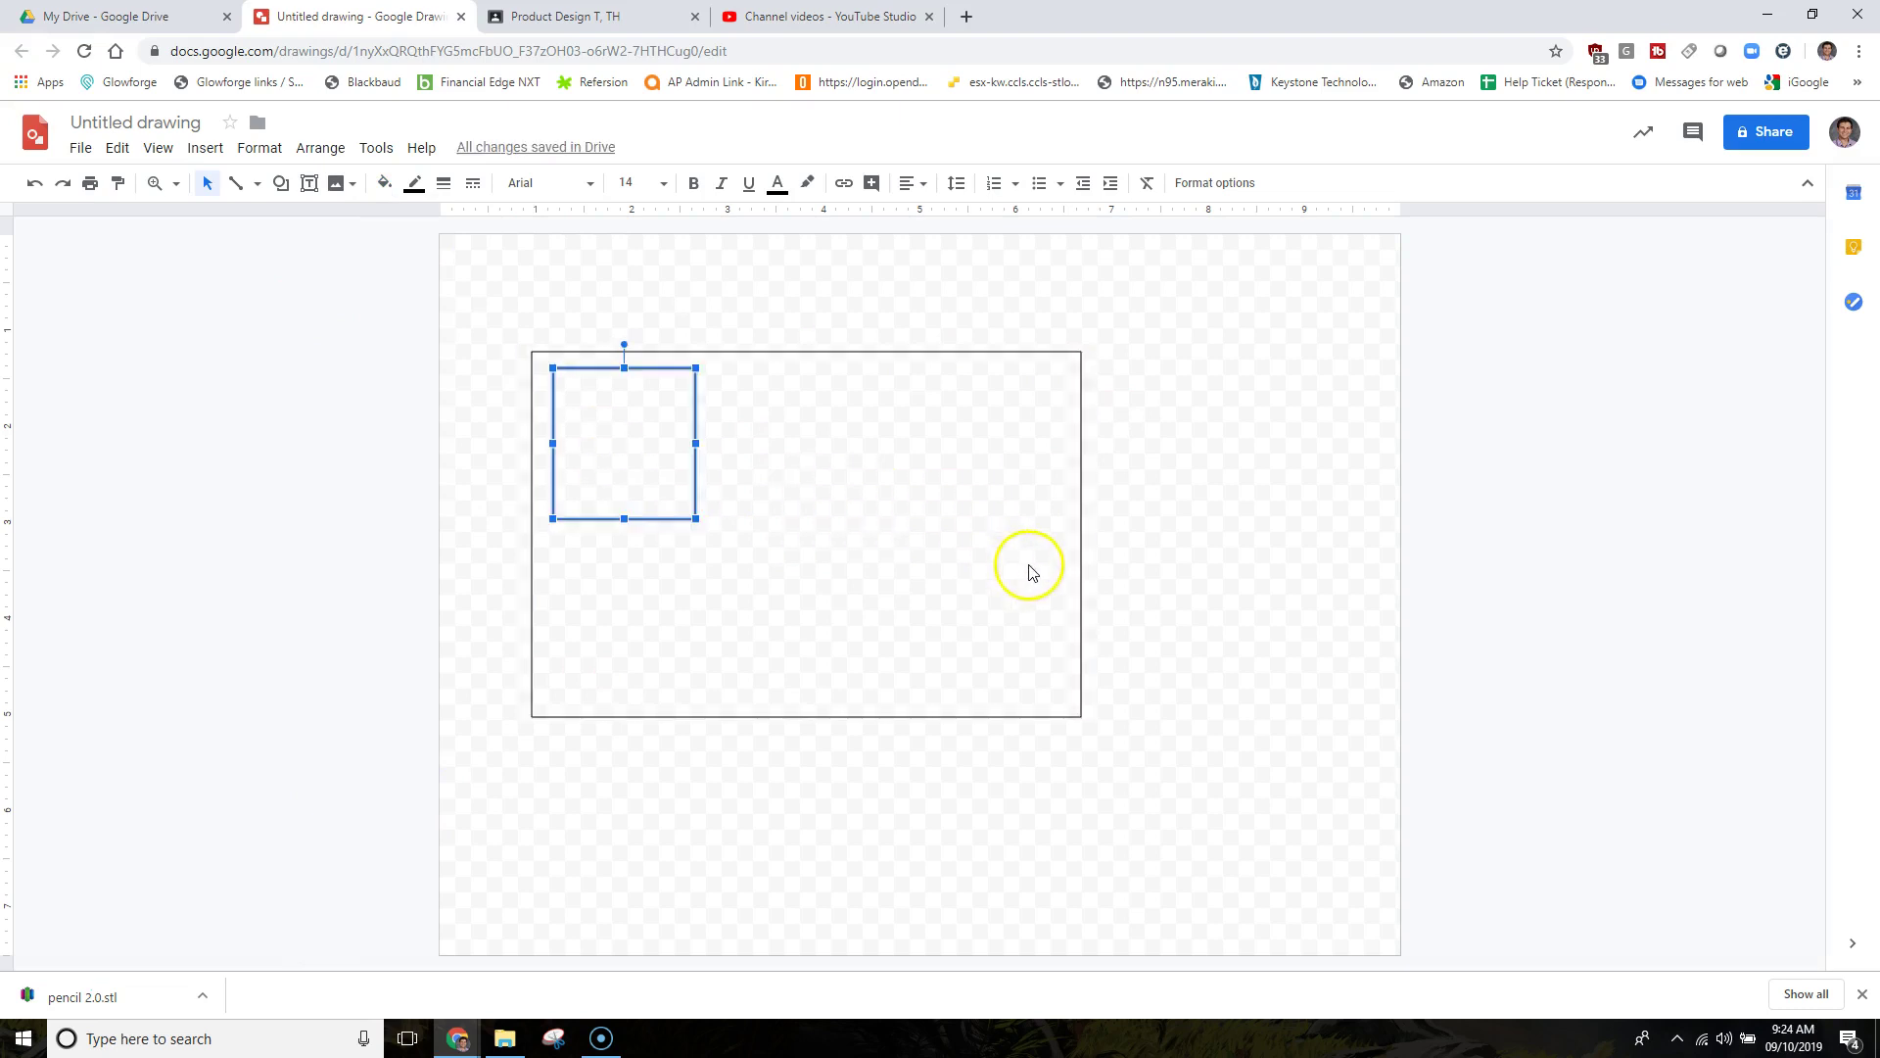
- Copy the square twice to complete a top row of three compartments
{"action": "key", "text": "ctrl+d"}
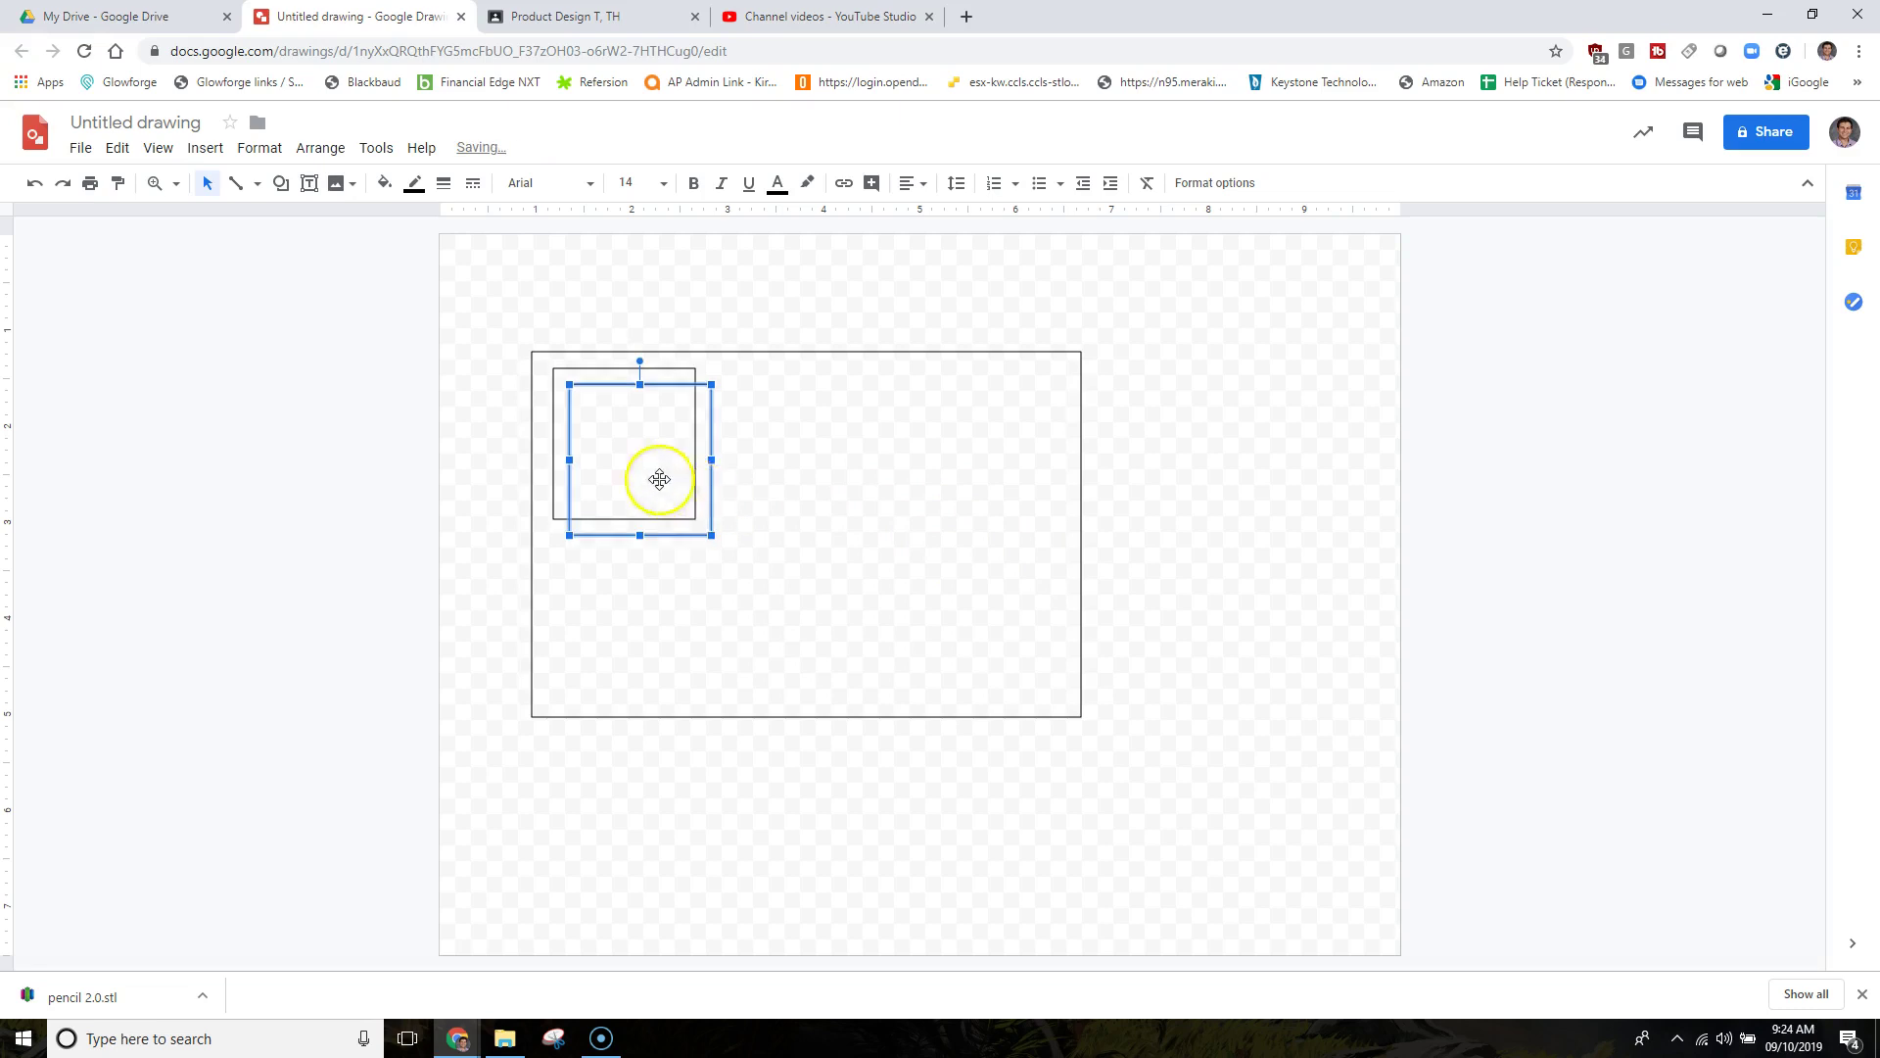
{"action": "left_click_drag", "start_coordinate": [665, 471], "coordinate": [819, 461]}
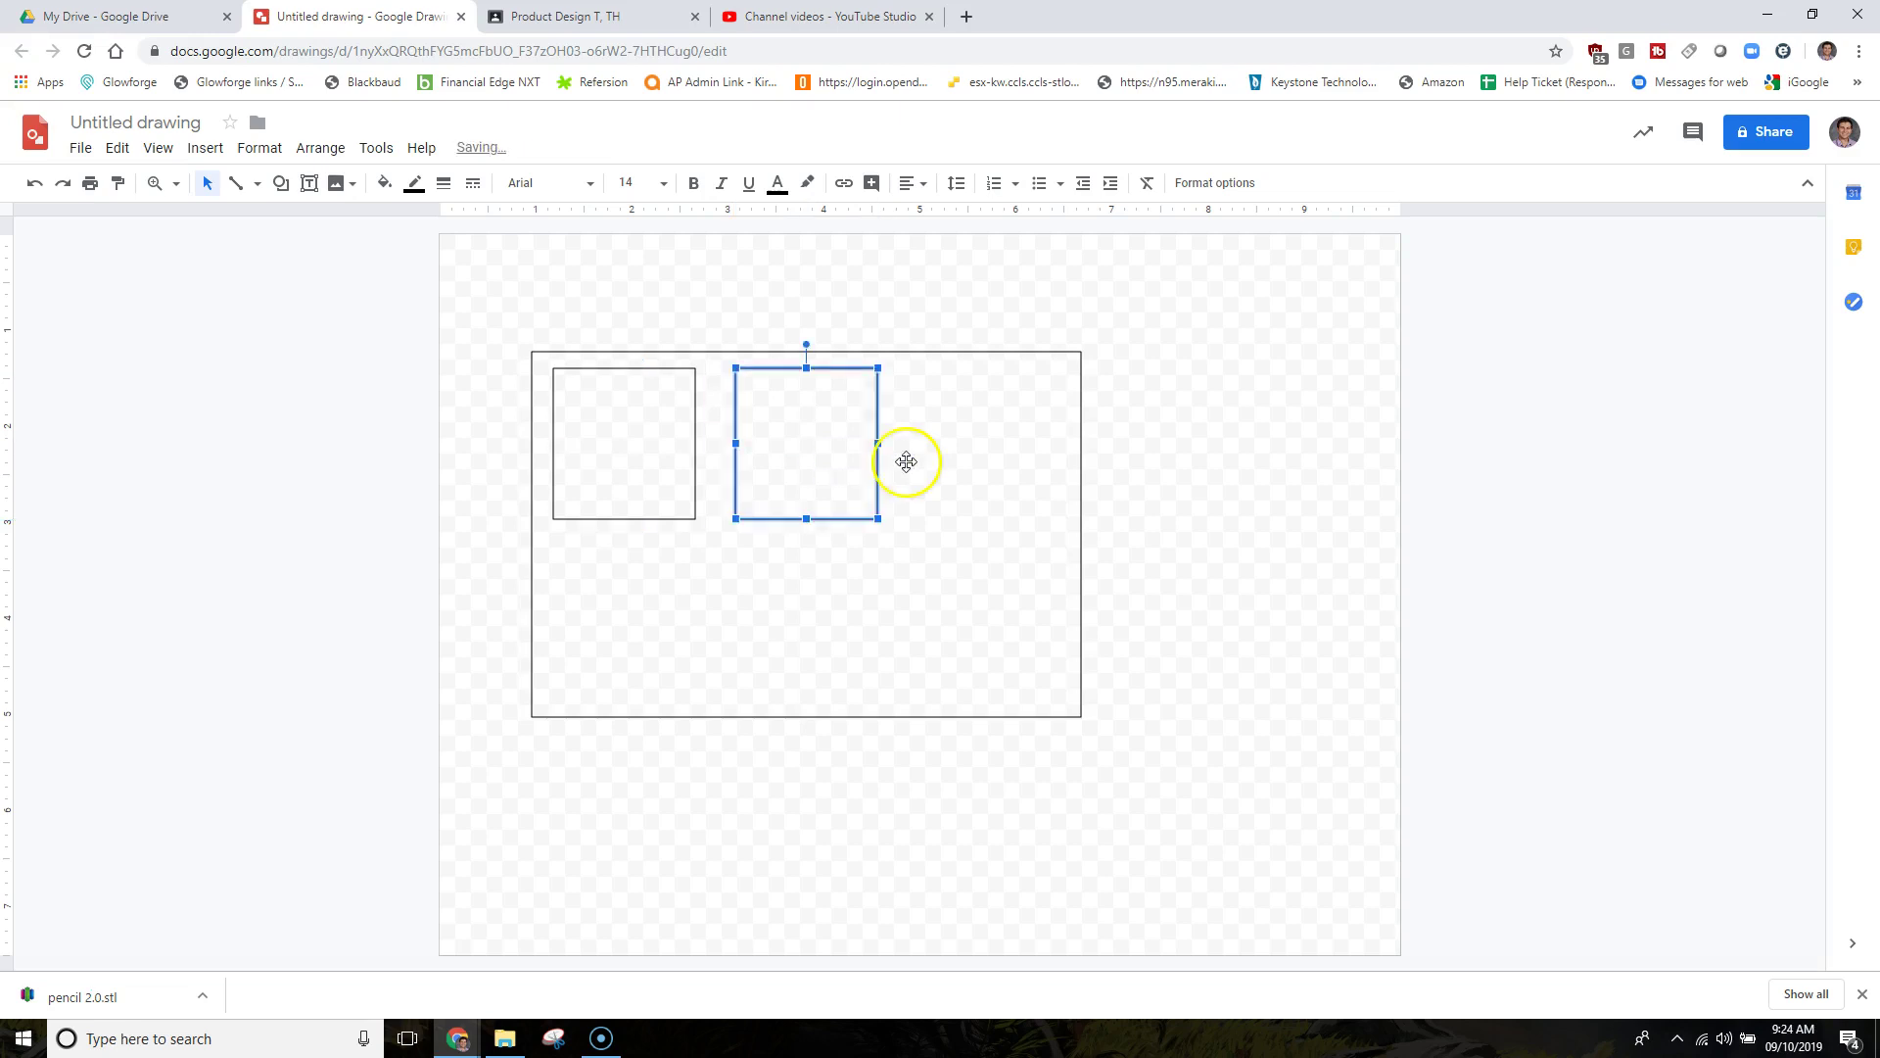
{"action": "key", "text": "ctrl+v"}
{"action": "left_click_drag", "start_coordinate": [669, 479], "coordinate": [998, 446]}
- Paste three more squares aligned beneath to form the bottom row of three
{"action": "left_click", "coordinate": [911, 648]}
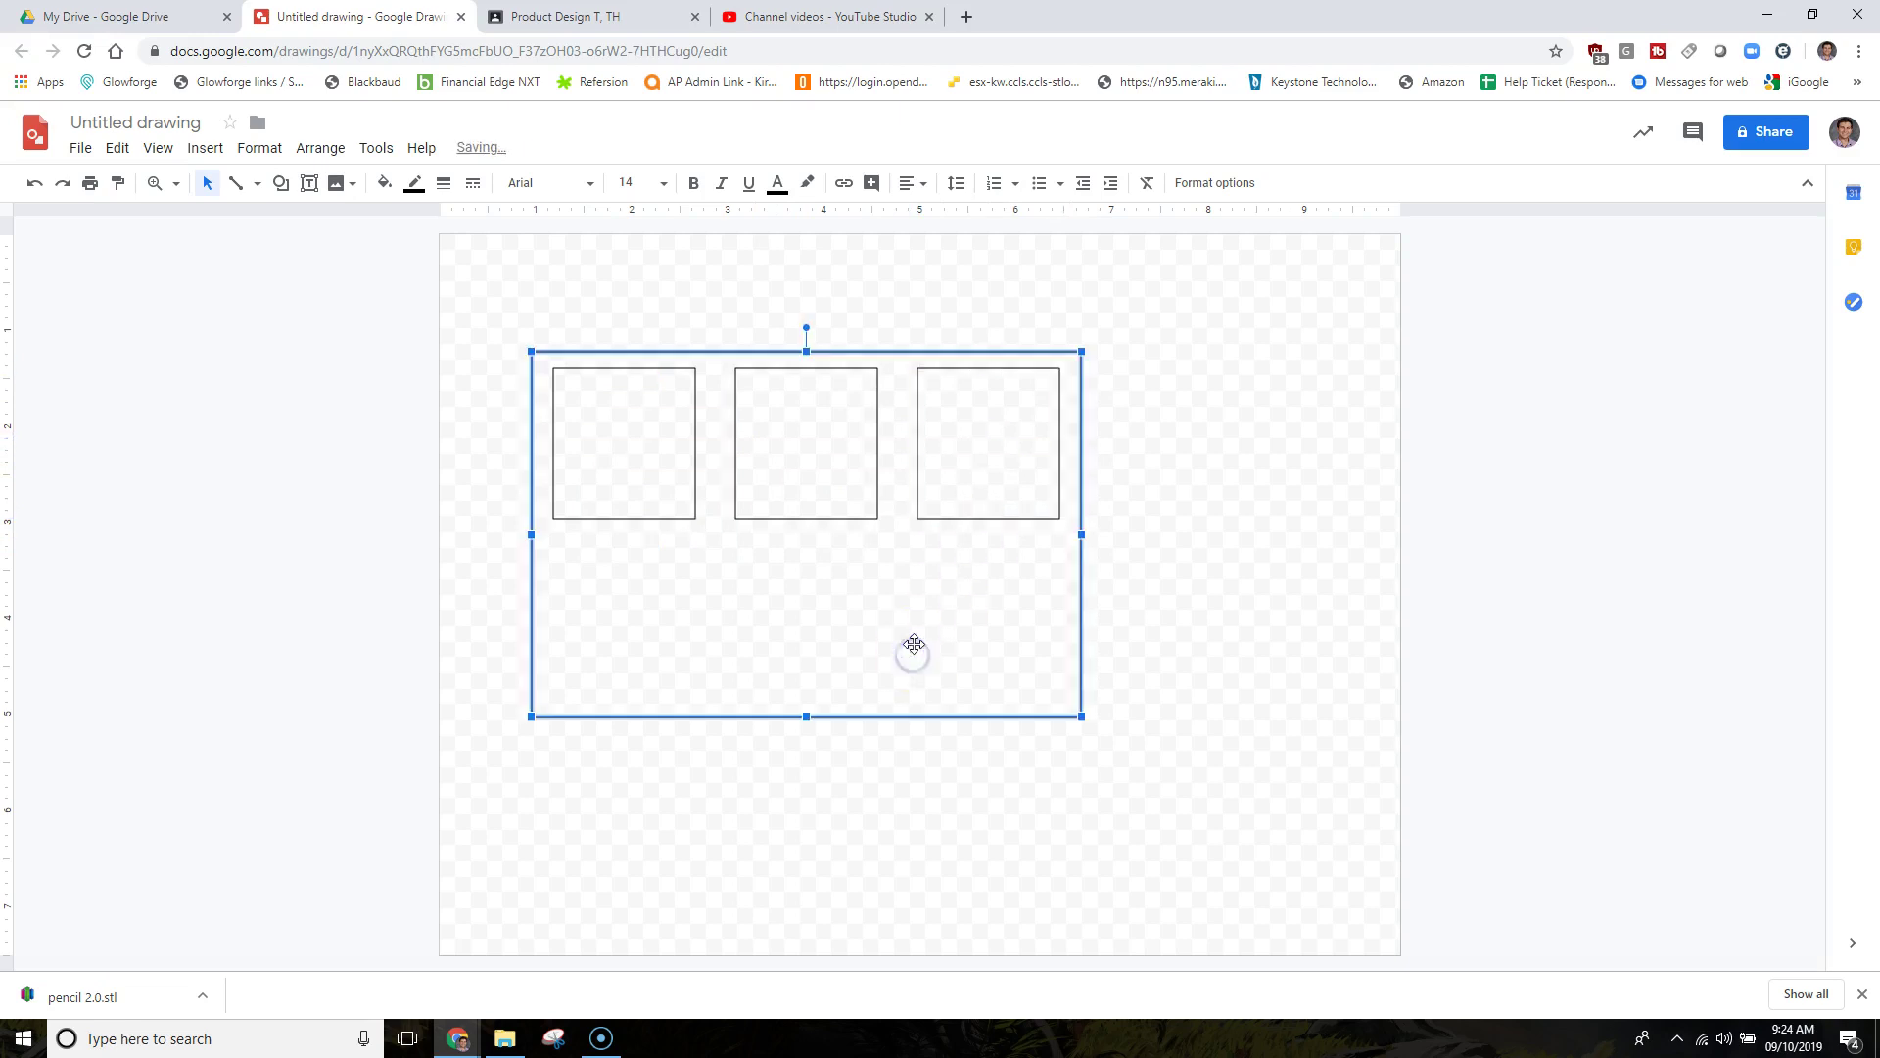
{"action": "key", "text": "ctrl+v"}
{"action": "left_click_drag", "start_coordinate": [659, 545], "coordinate": [621, 655]}
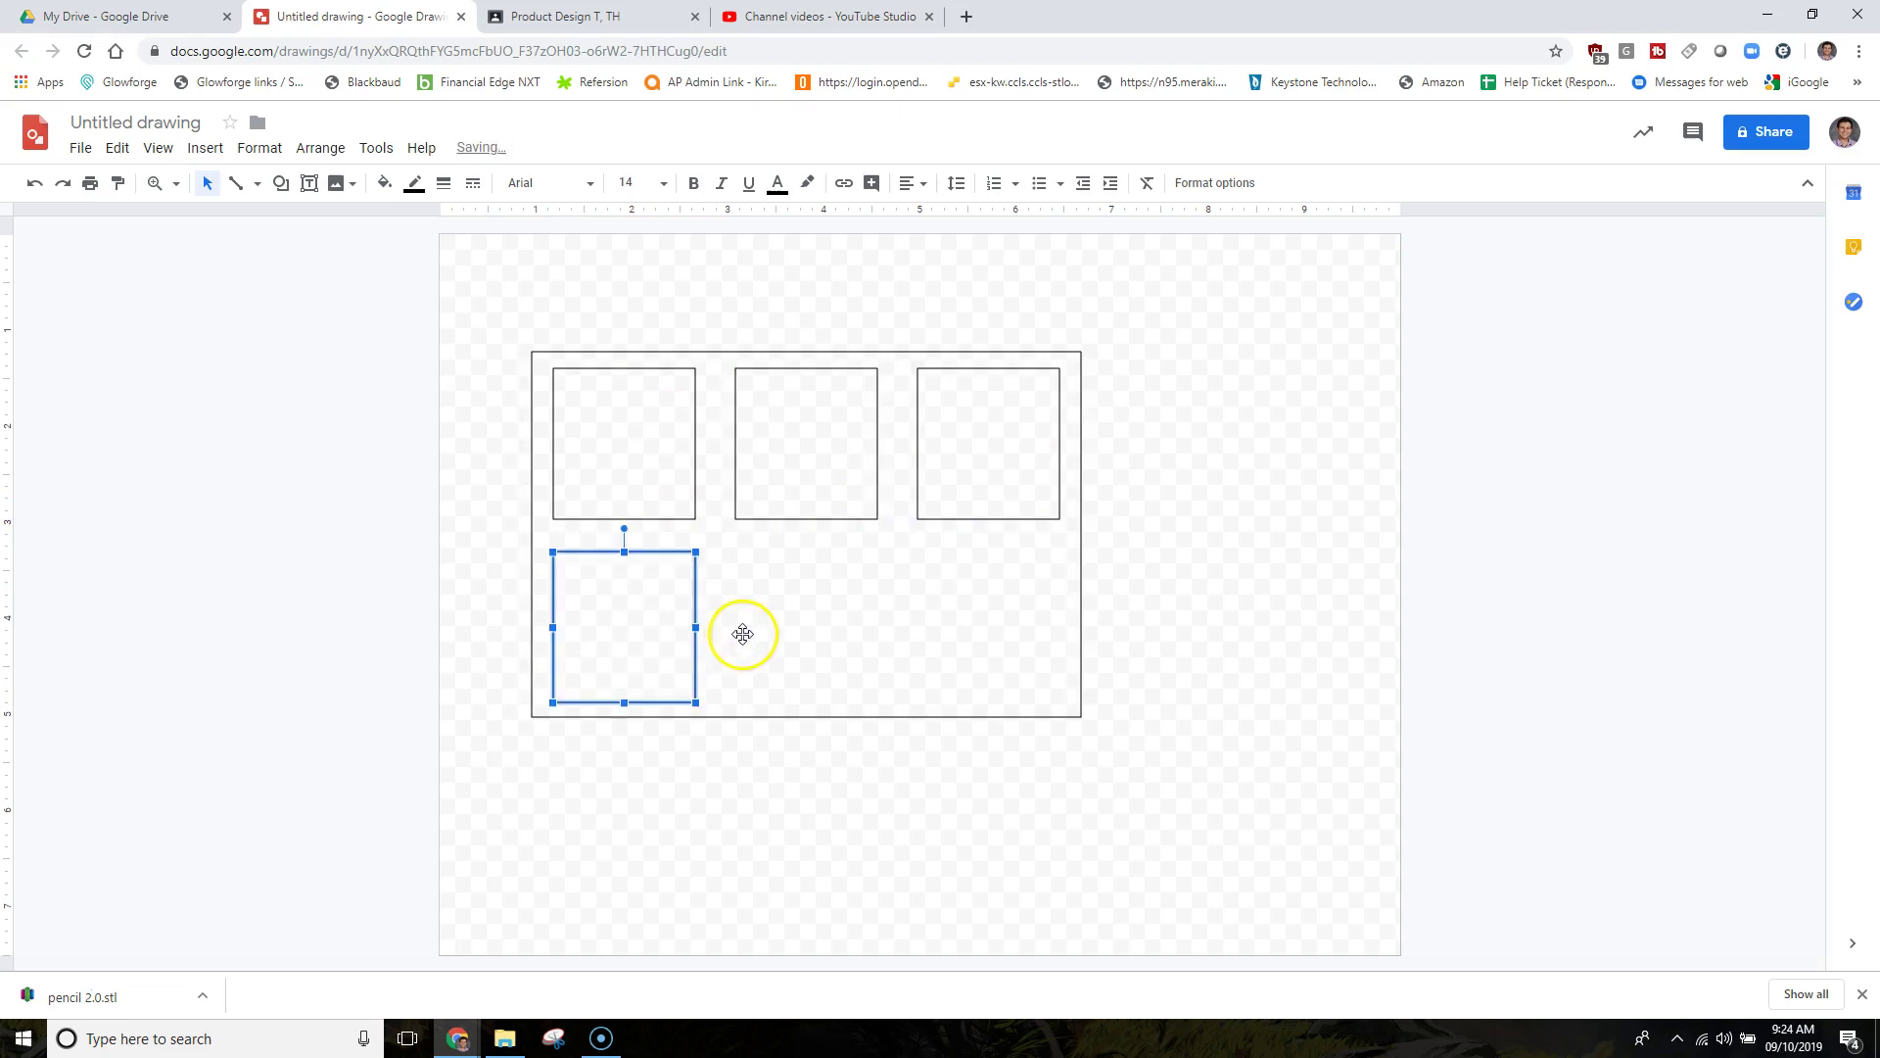
{"action": "key", "text": "ctrl+v"}
{"action": "left_click_drag", "start_coordinate": [712, 521], "coordinate": [823, 632]}
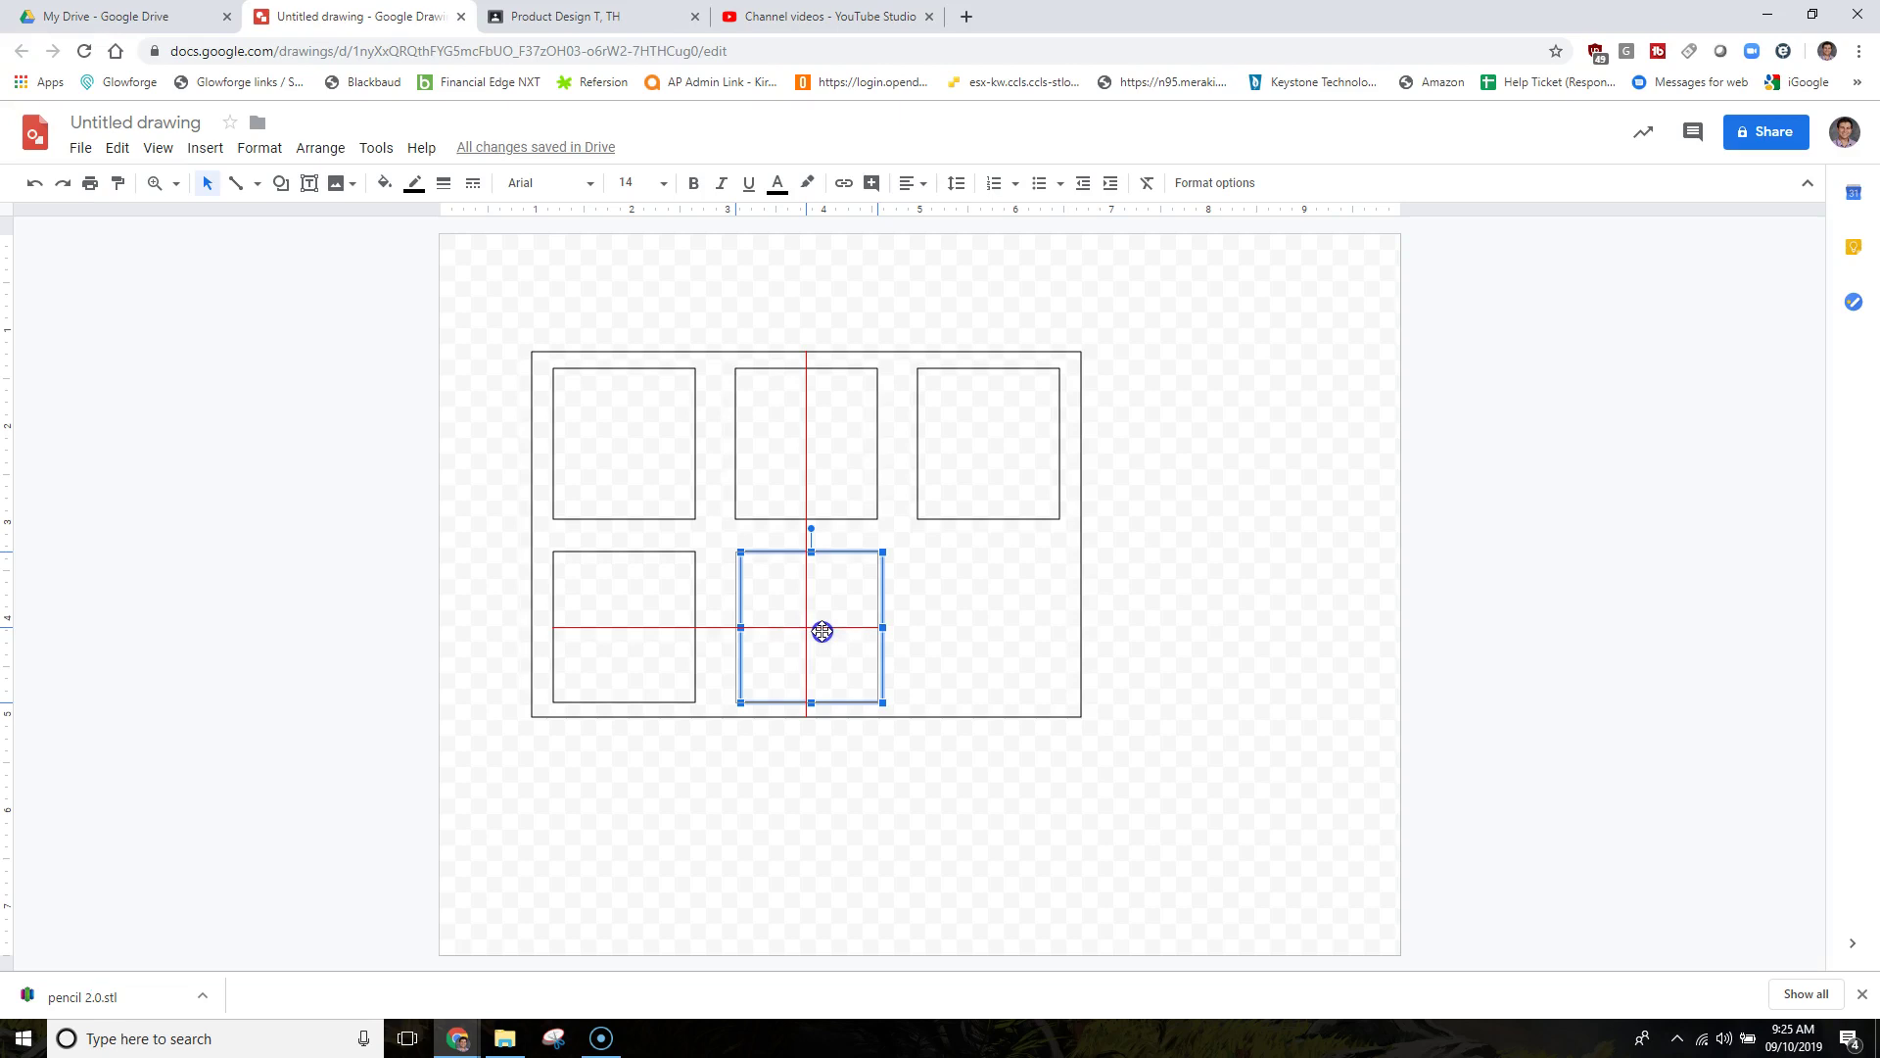
{"action": "left_click_drag", "start_coordinate": [822, 631], "coordinate": [822, 631]}
{"action": "key", "text": "ctrl+v"}
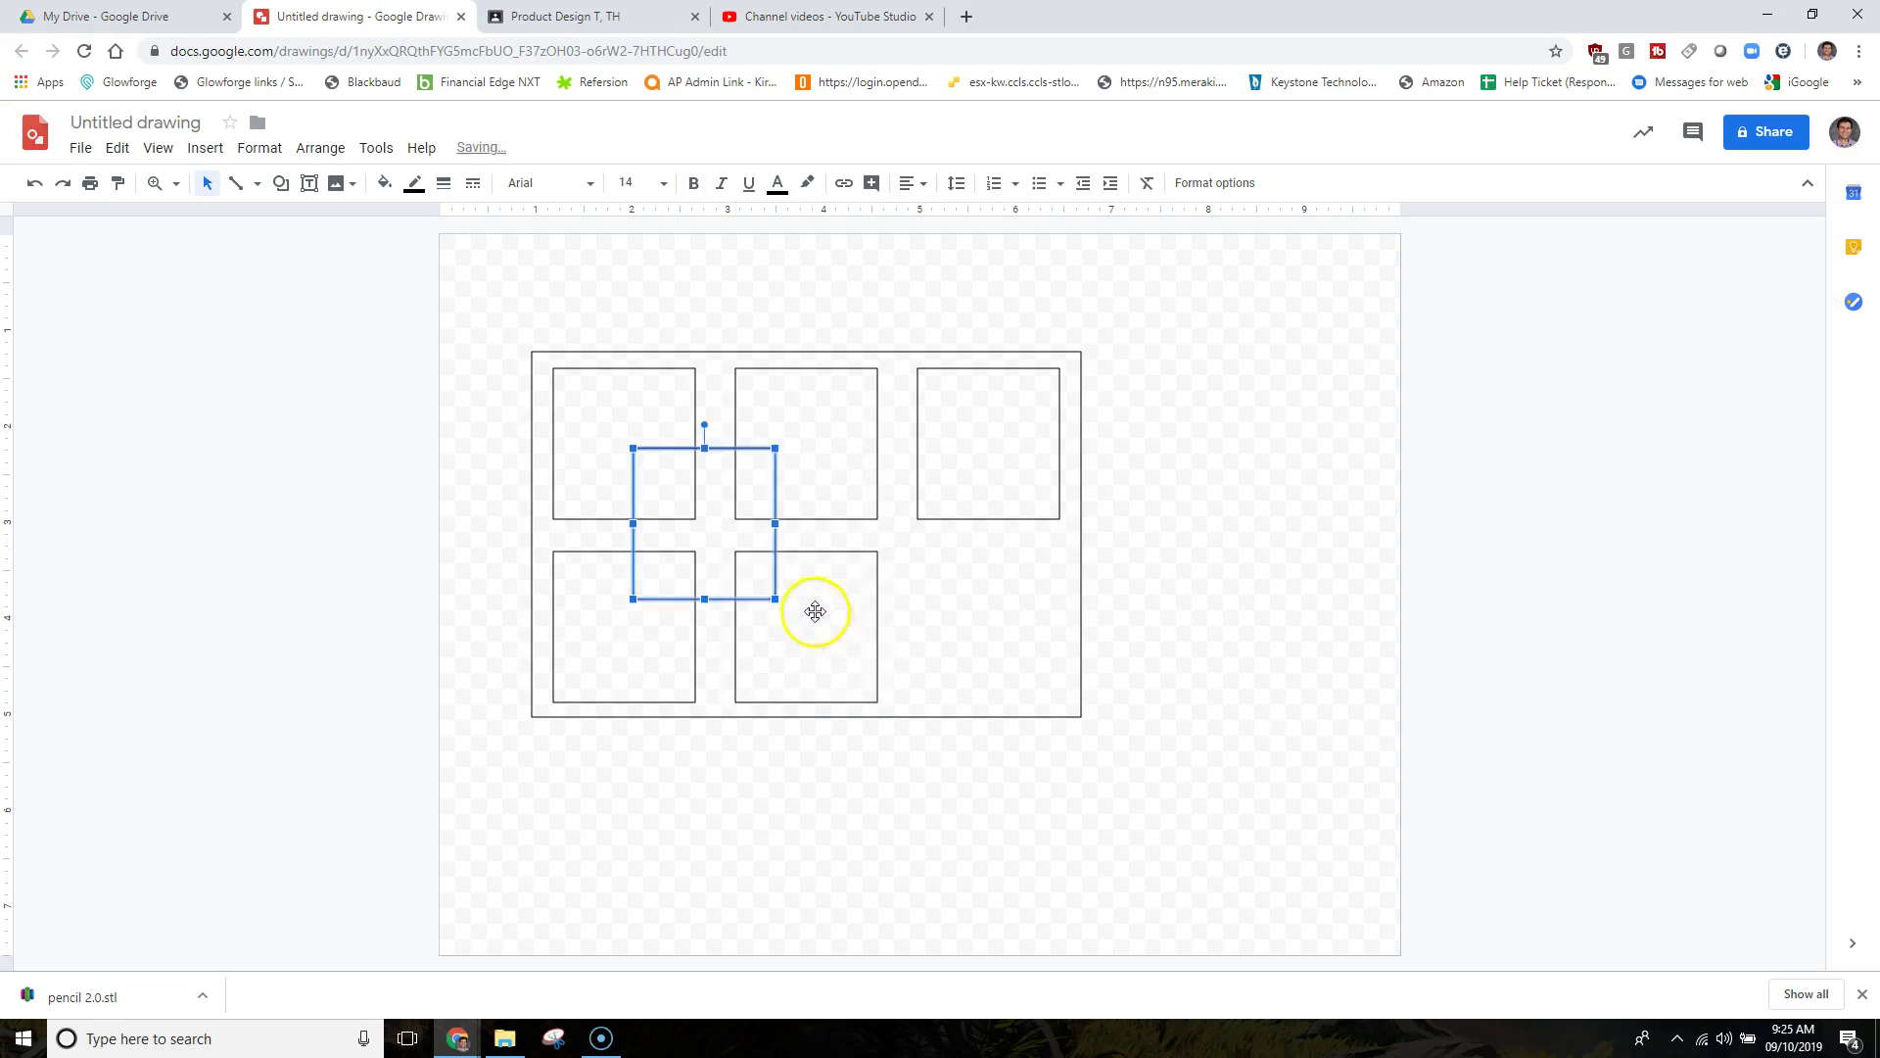
{"action": "left_click_drag", "start_coordinate": [705, 521], "coordinate": [990, 625]}
{"action": "left_click", "coordinate": [1232, 599]}
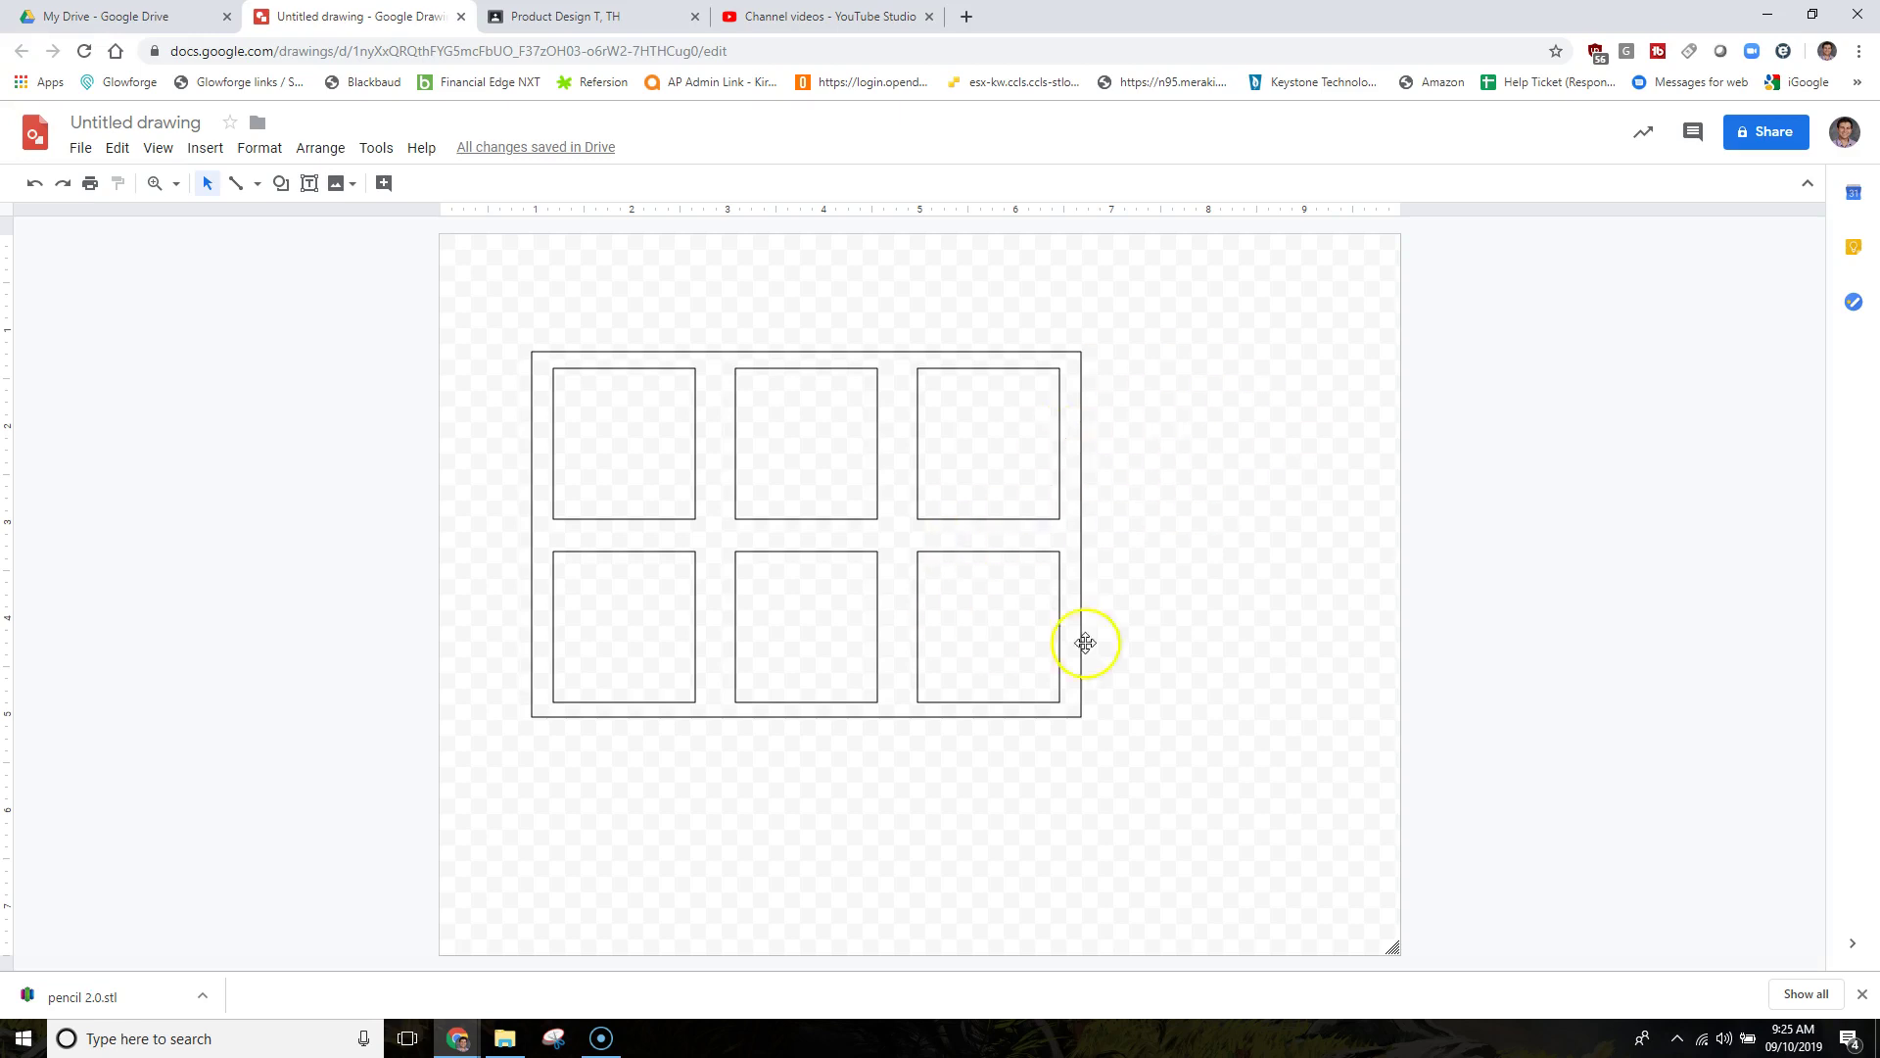
- Draw a vertical dimension line along the left side and a horizontal one across the top with end ticks
{"action": "left_click", "coordinate": [256, 184]}
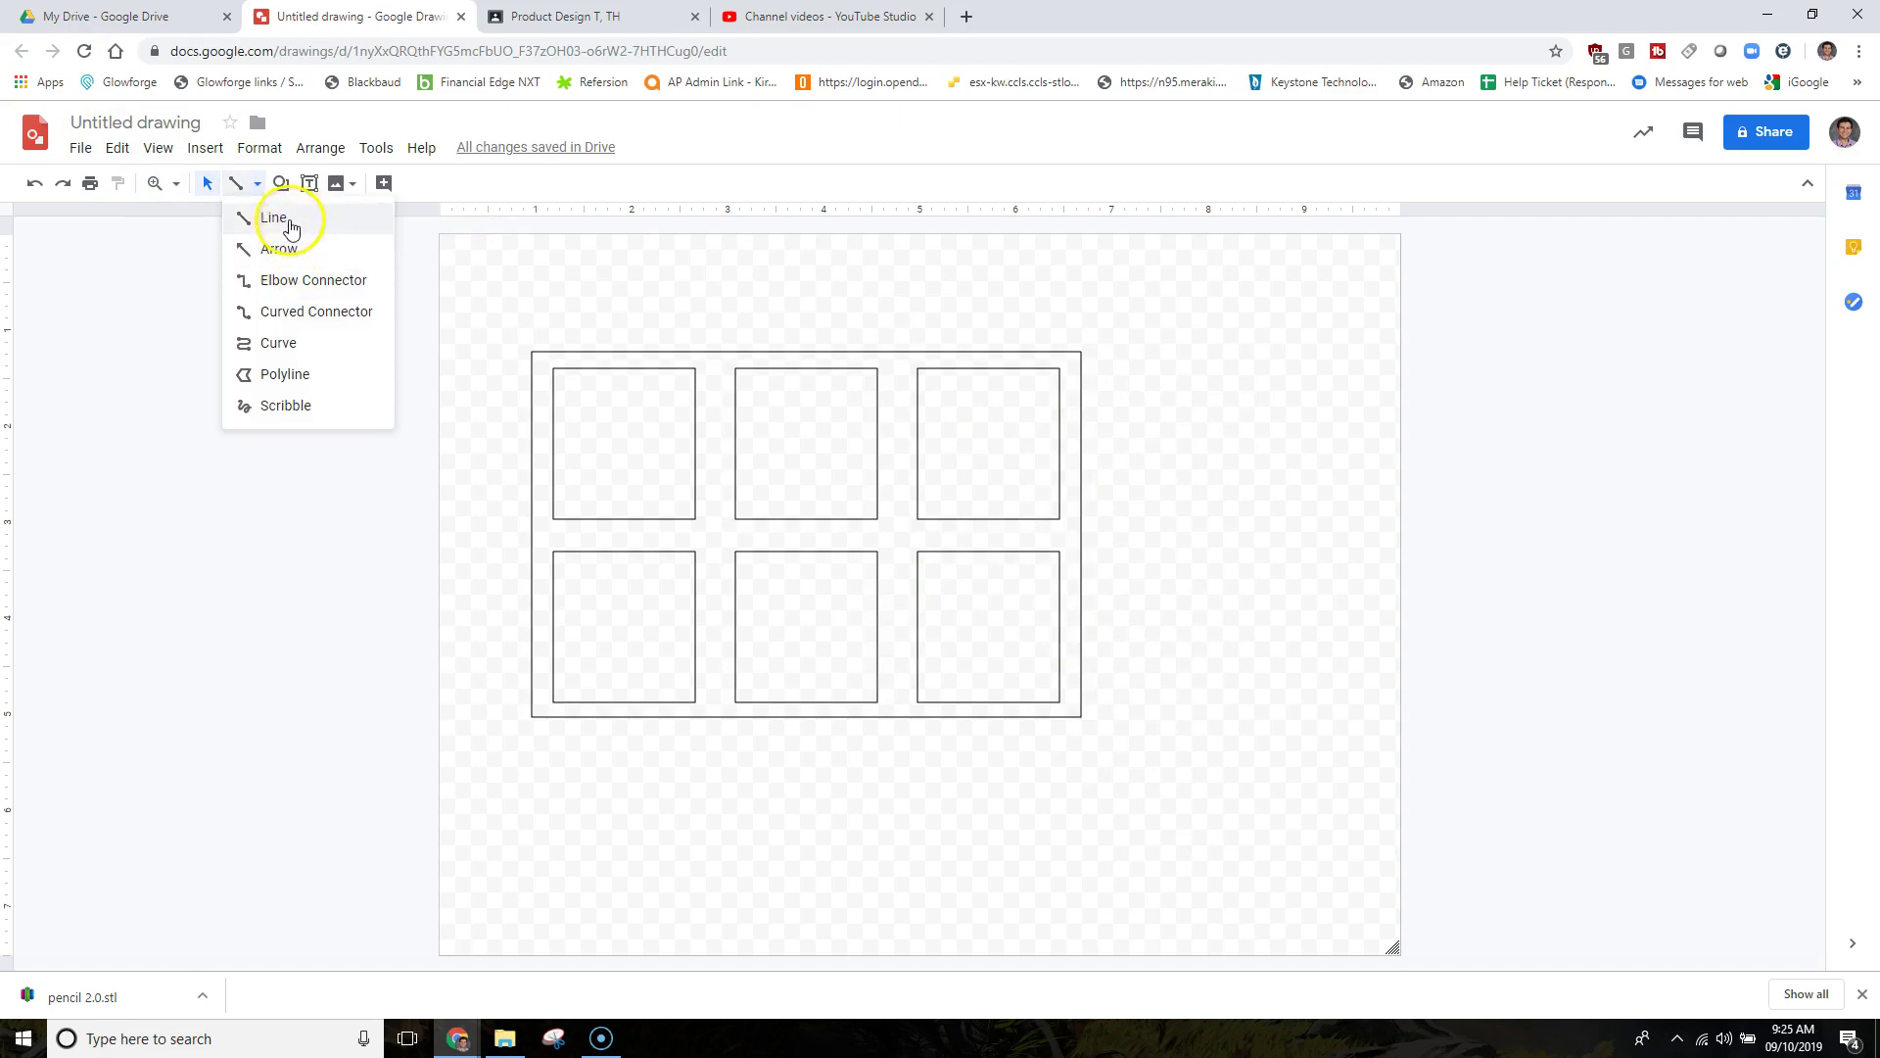
{"action": "left_click", "coordinate": [291, 226]}
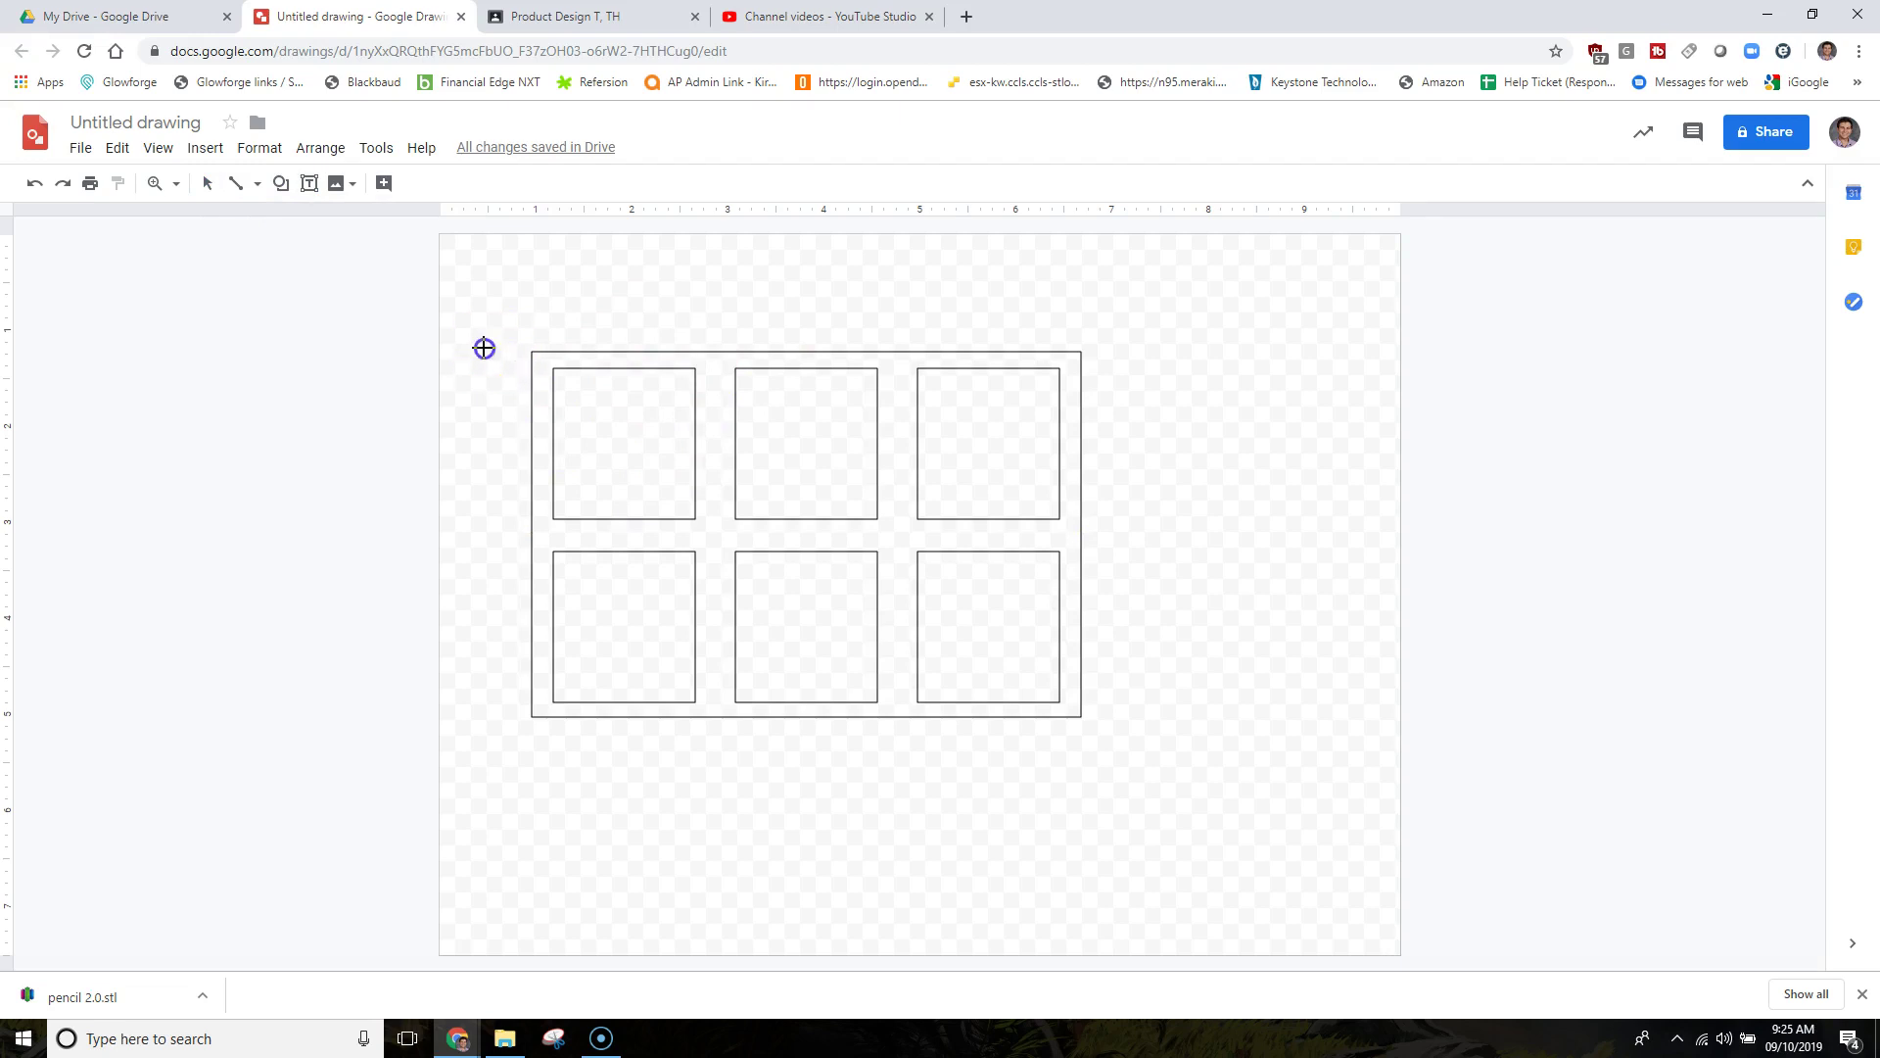
{"action": "mouse_move", "coordinate": [517, 349]}
{"action": "left_mouse_down"}
{"action": "mouse_move", "coordinate": [474, 541]}
{"action": "mouse_move", "coordinate": [474, 721]}
{"action": "mouse_move", "coordinate": [501, 718]}
{"action": "left_mouse_up"}
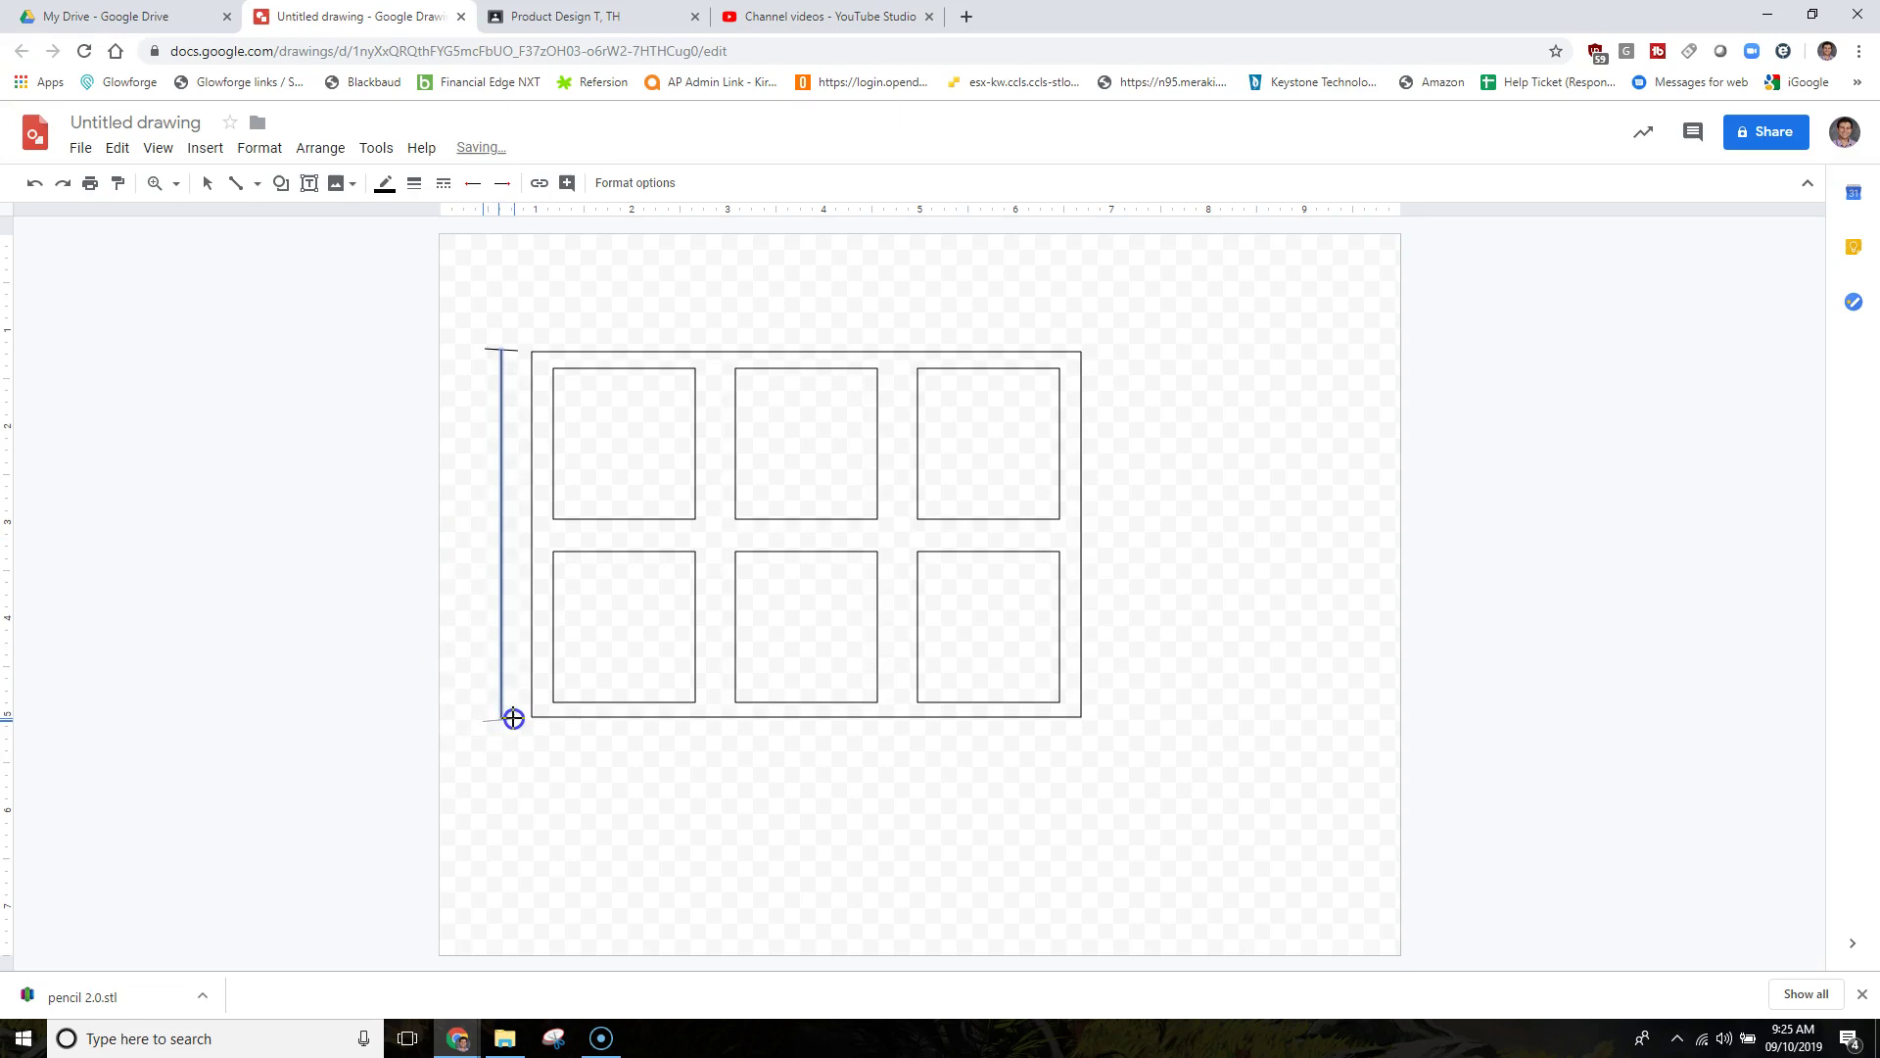
{"action": "left_click", "coordinate": [512, 716]}
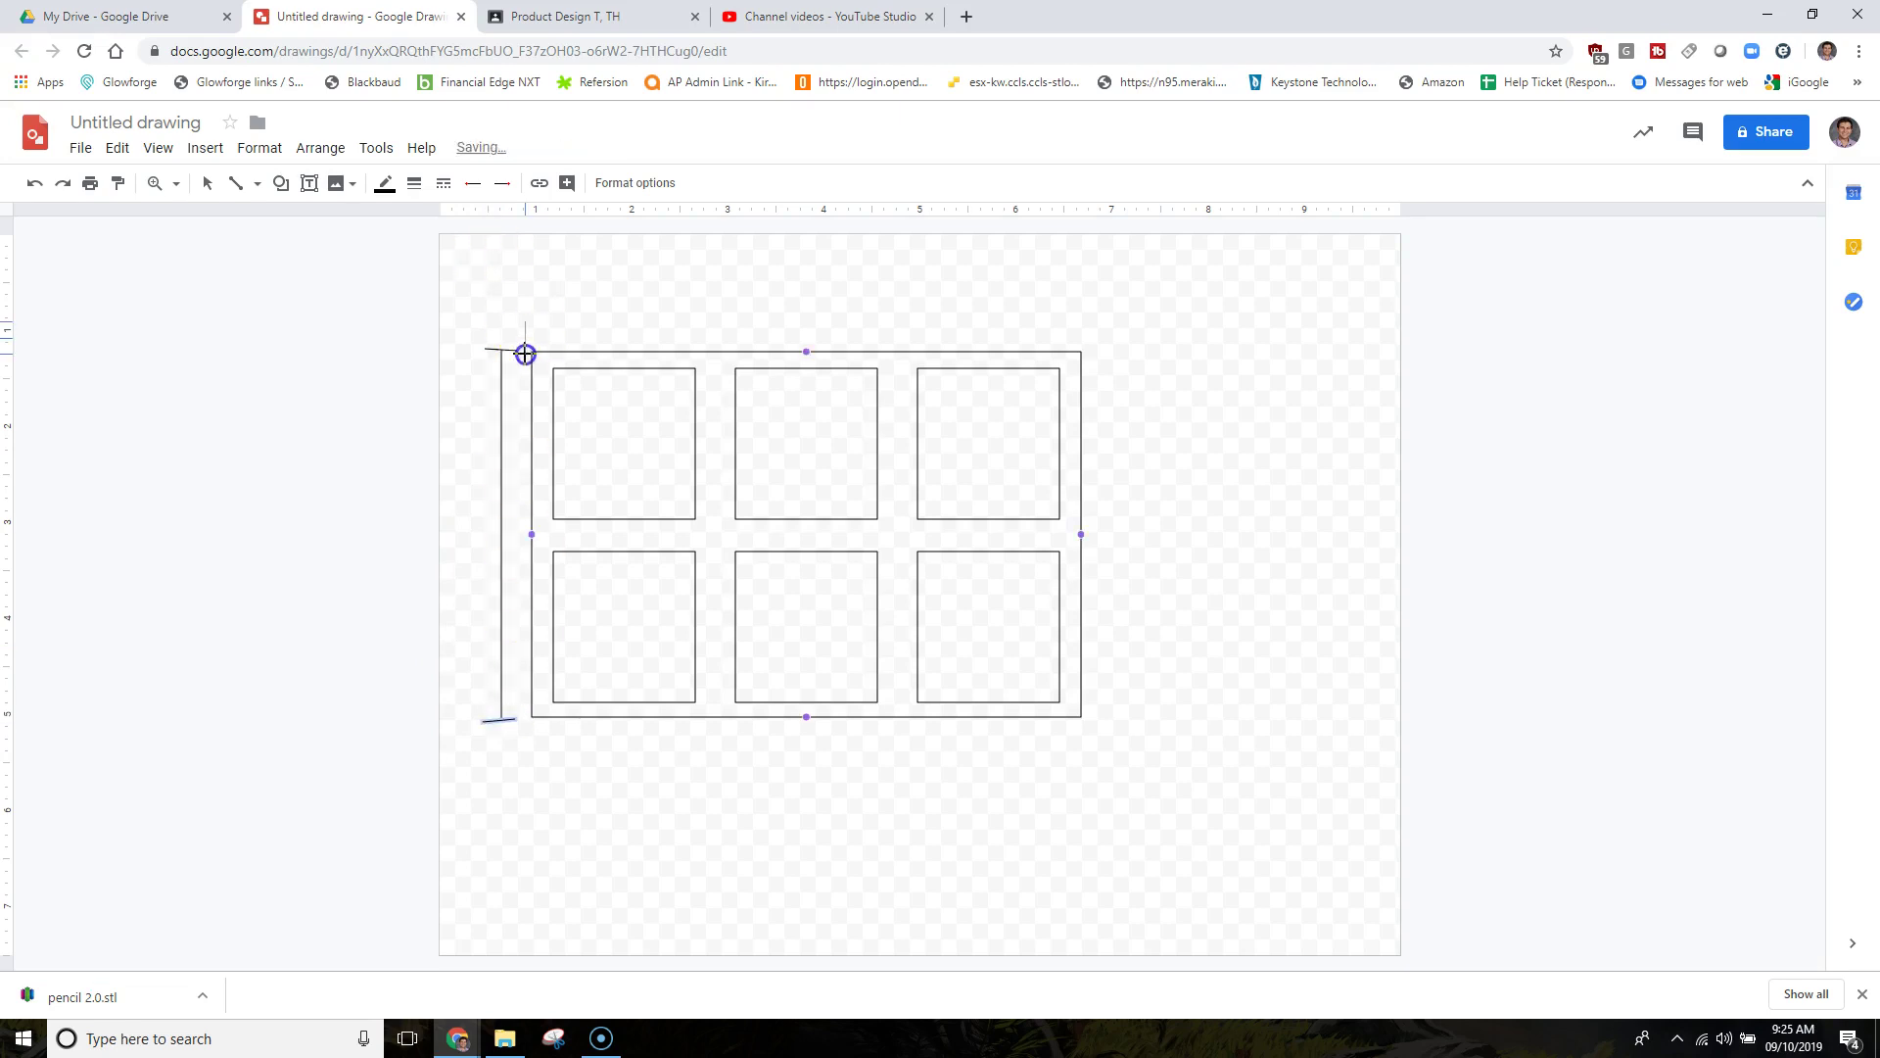
{"action": "left_click_drag", "start_coordinate": [526, 350], "coordinate": [526, 349]}
{"action": "left_click_drag", "start_coordinate": [1095, 349], "coordinate": [1095, 349]}
{"action": "left_click_drag", "start_coordinate": [525, 335], "coordinate": [1097, 338]}
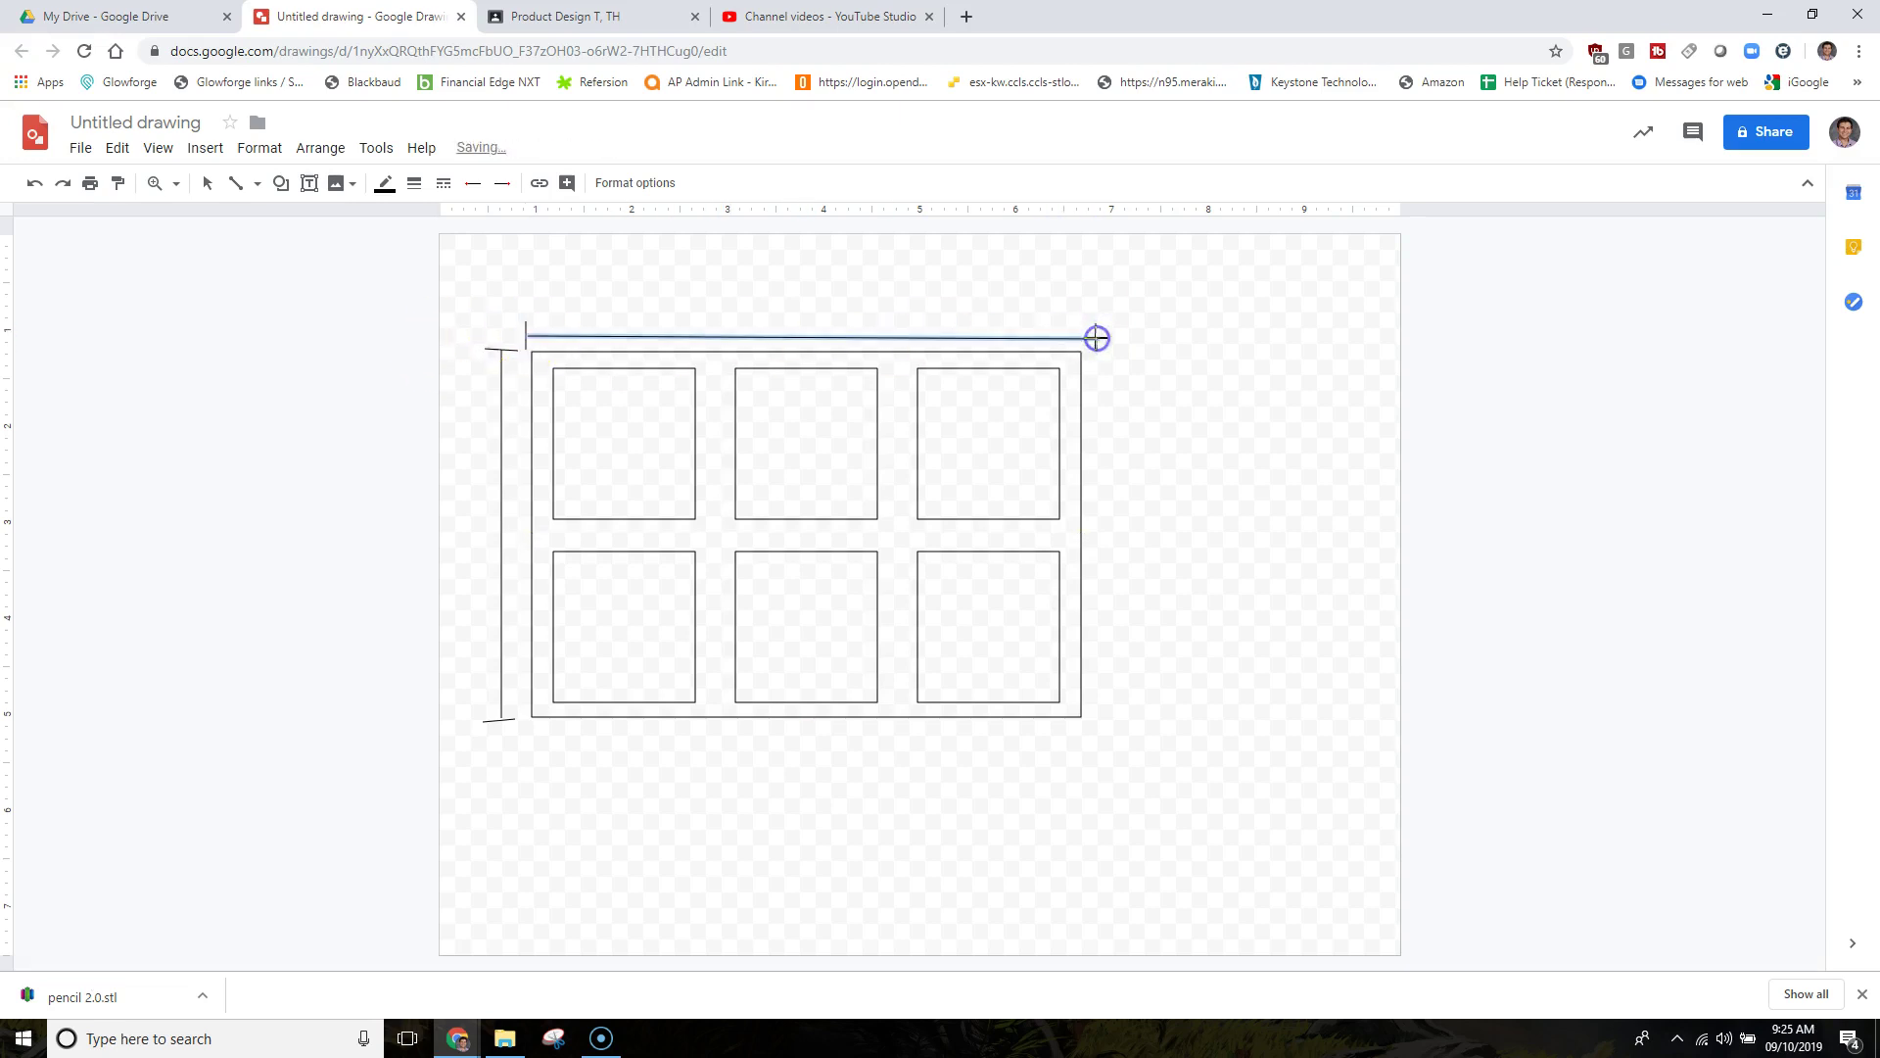
- Add a 6" text label above the top dimension line
{"action": "left_click", "coordinate": [211, 155]}
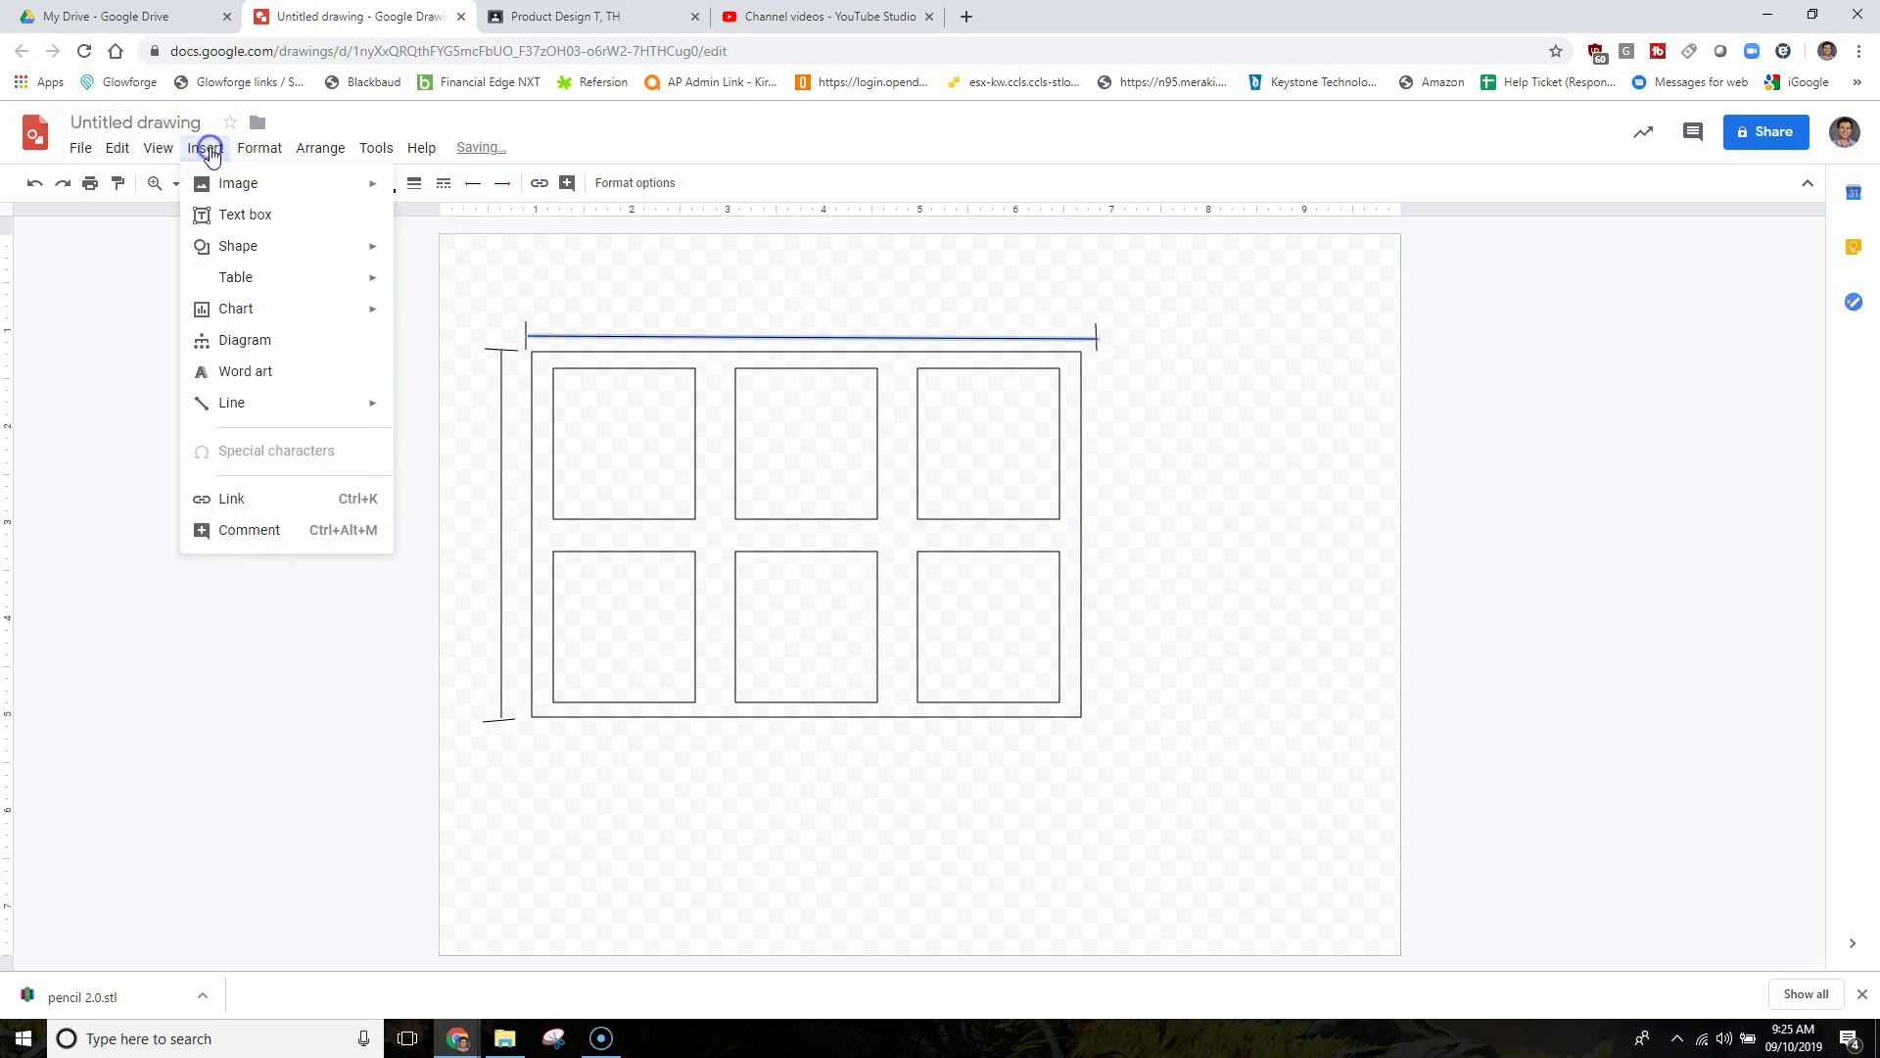
{"action": "left_click", "coordinate": [250, 212]}
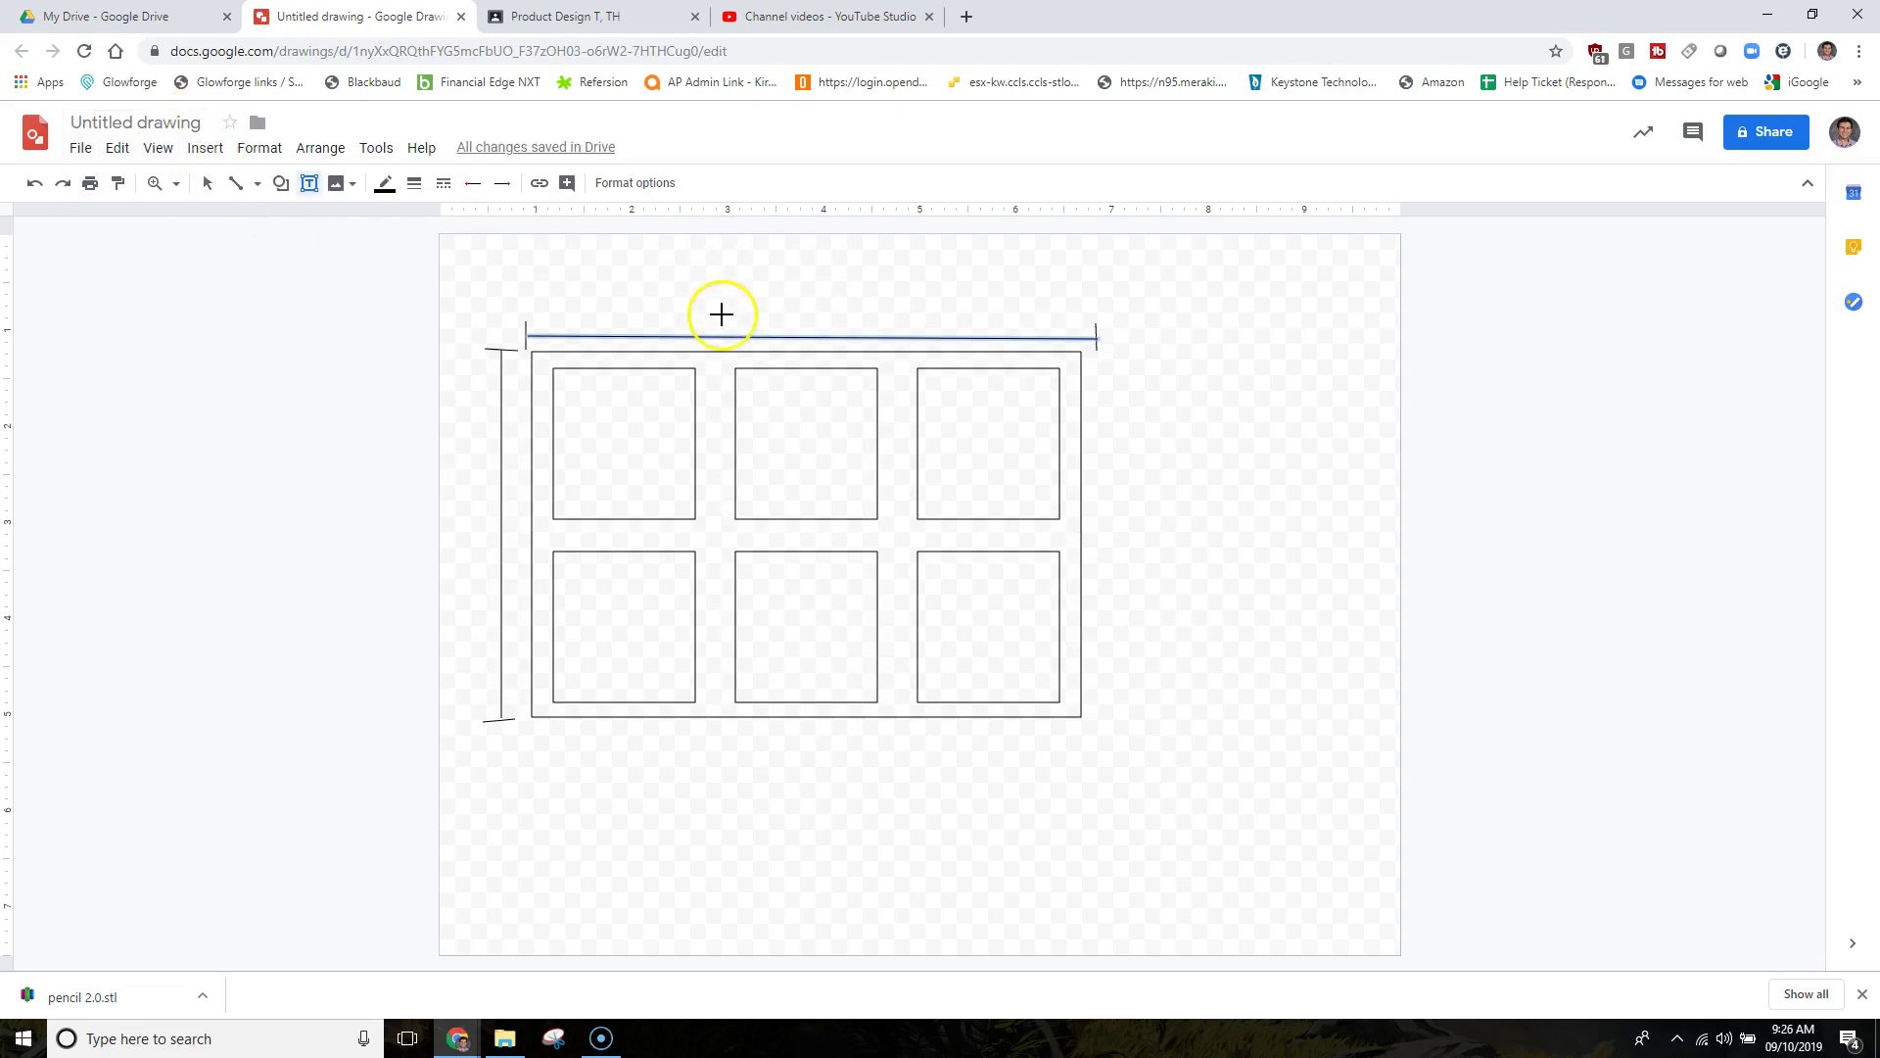
{"action": "left_click_drag", "start_coordinate": [723, 301], "coordinate": [866, 328]}
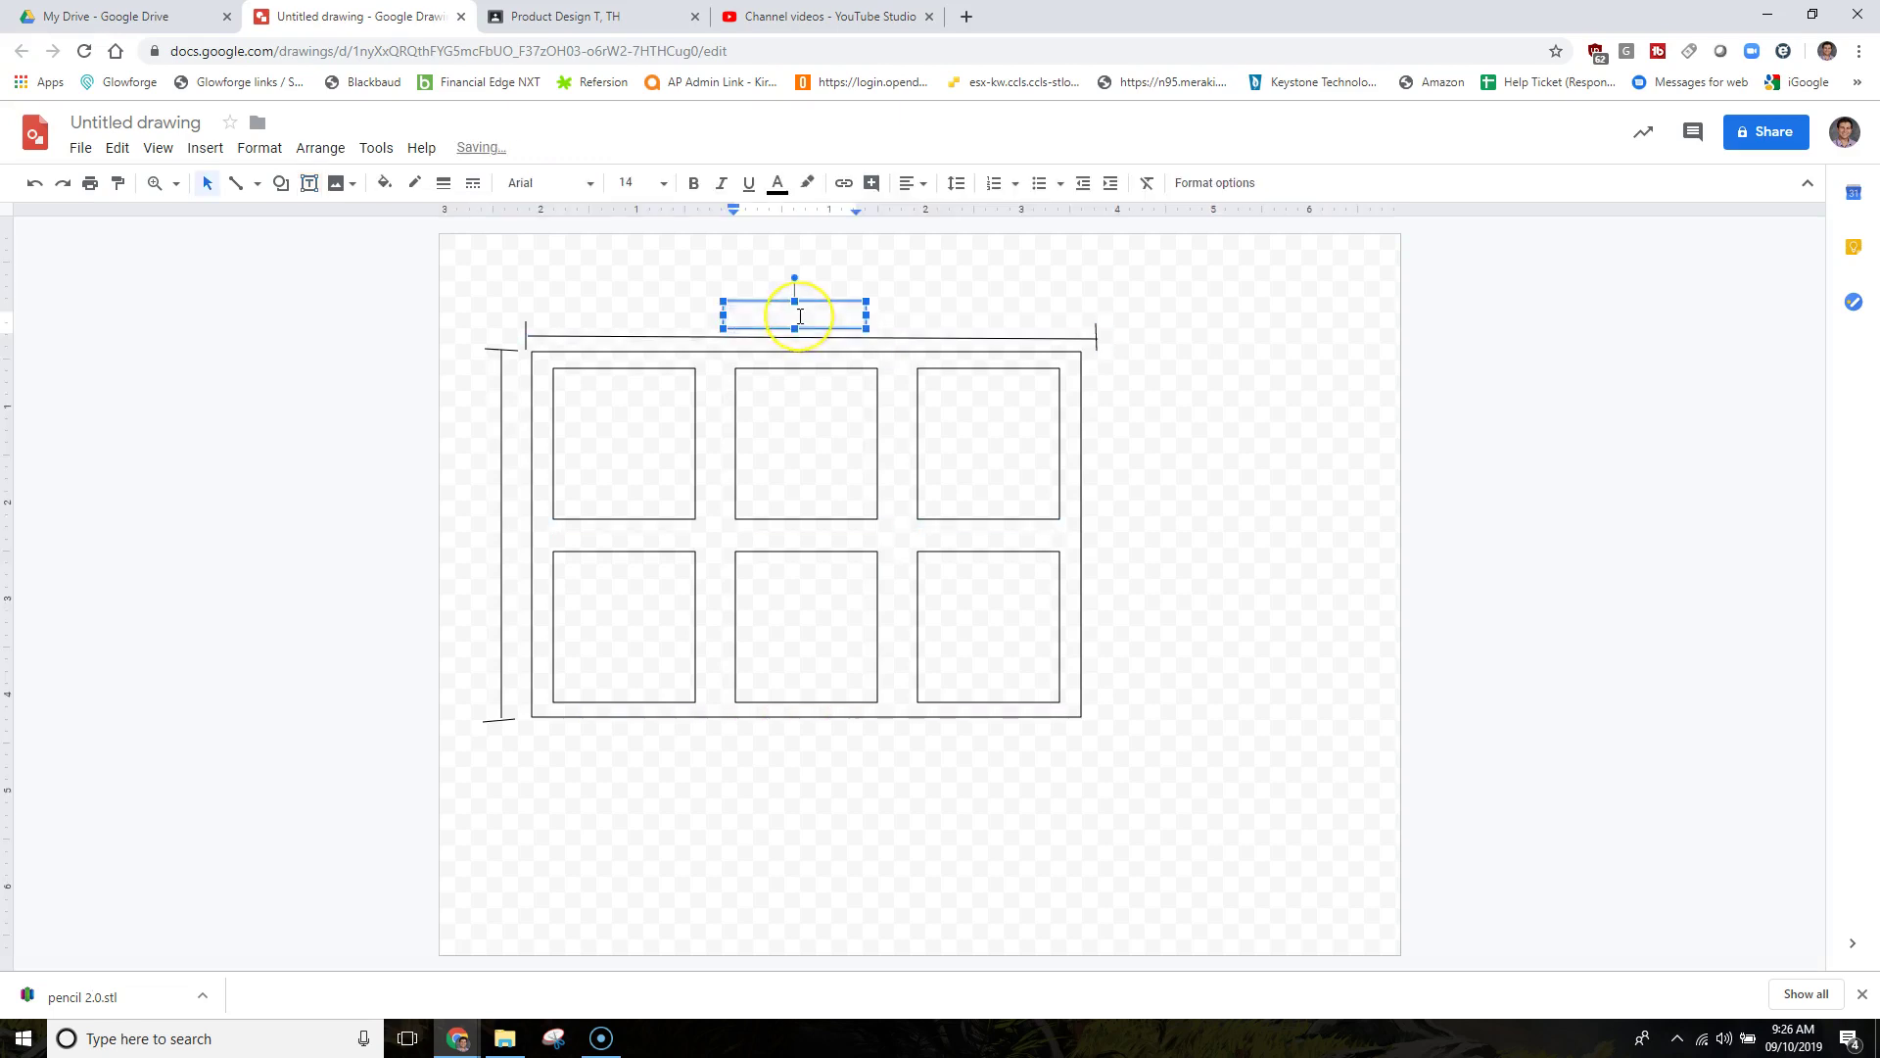
{"action": "type", "text": "6”"}
{"action": "left_click", "coordinate": [991, 257]}
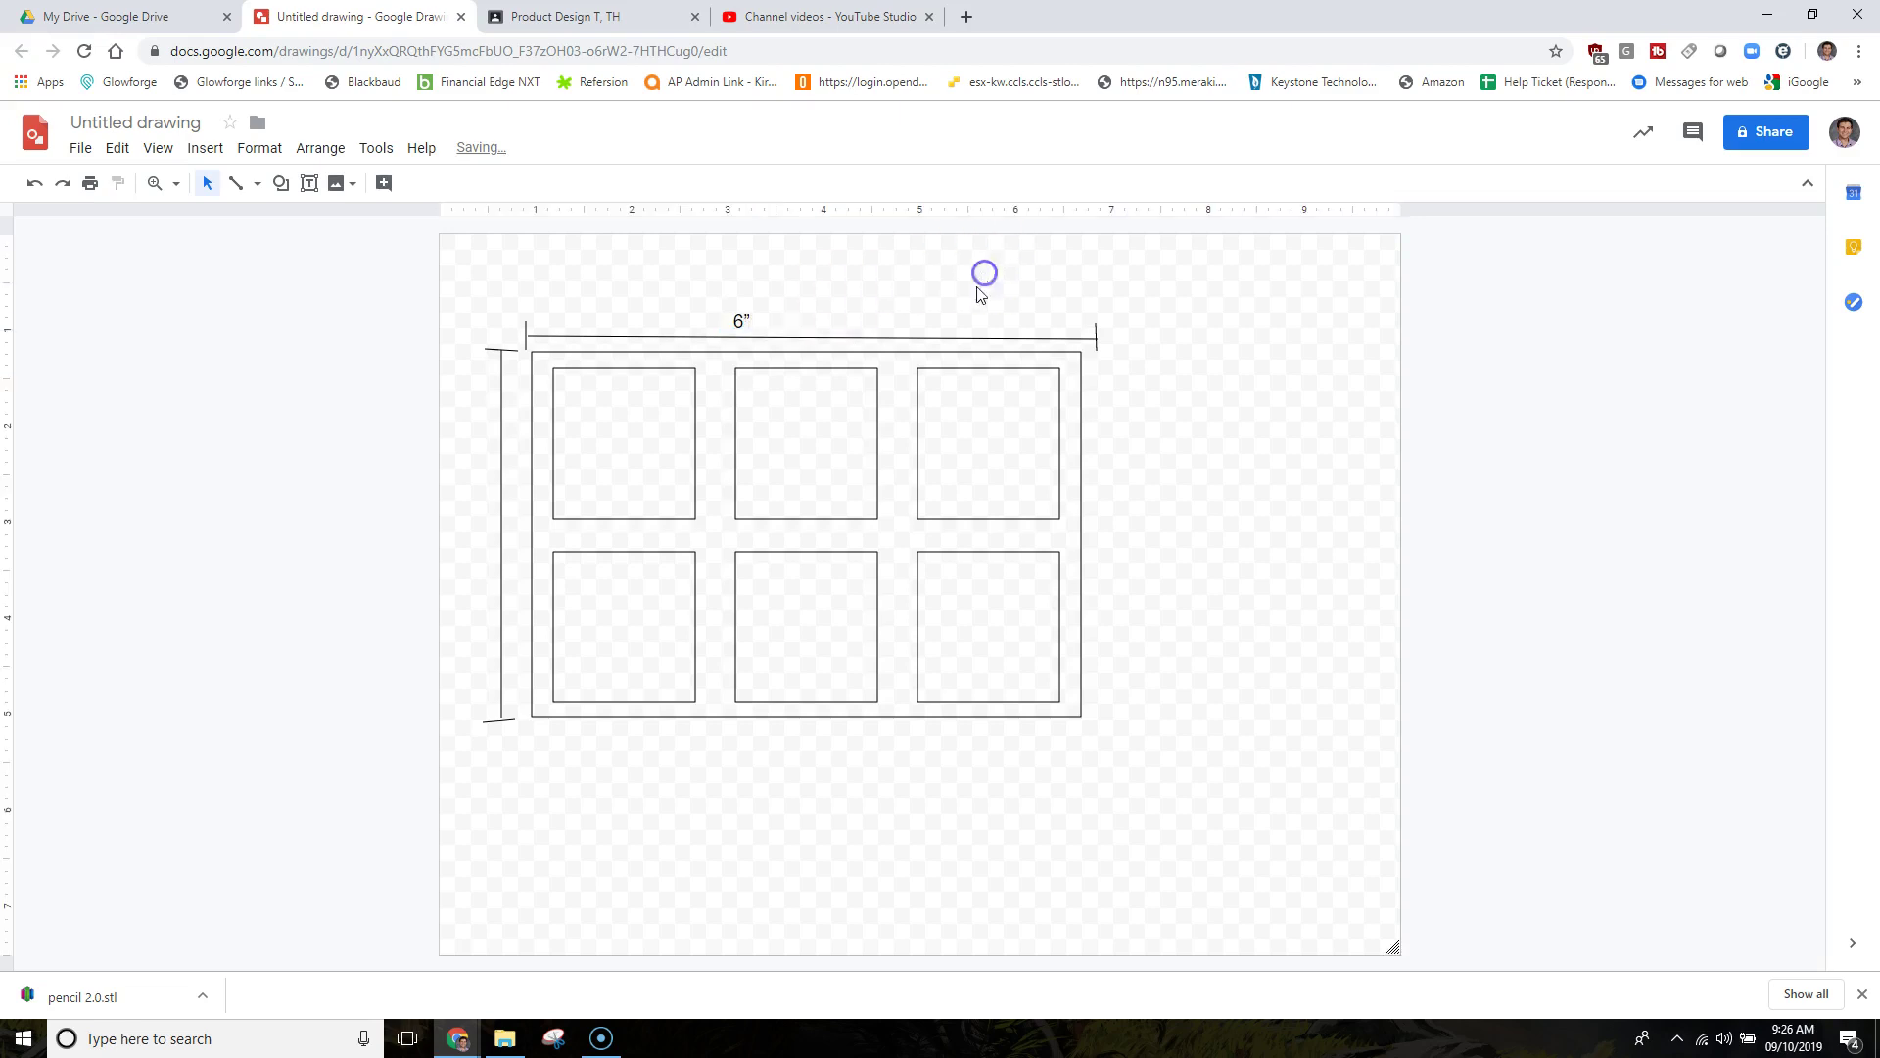
- Add a 3 ½" label beside the vertical dimension line, widened to fit one line
{"action": "left_click", "coordinate": [310, 185]}
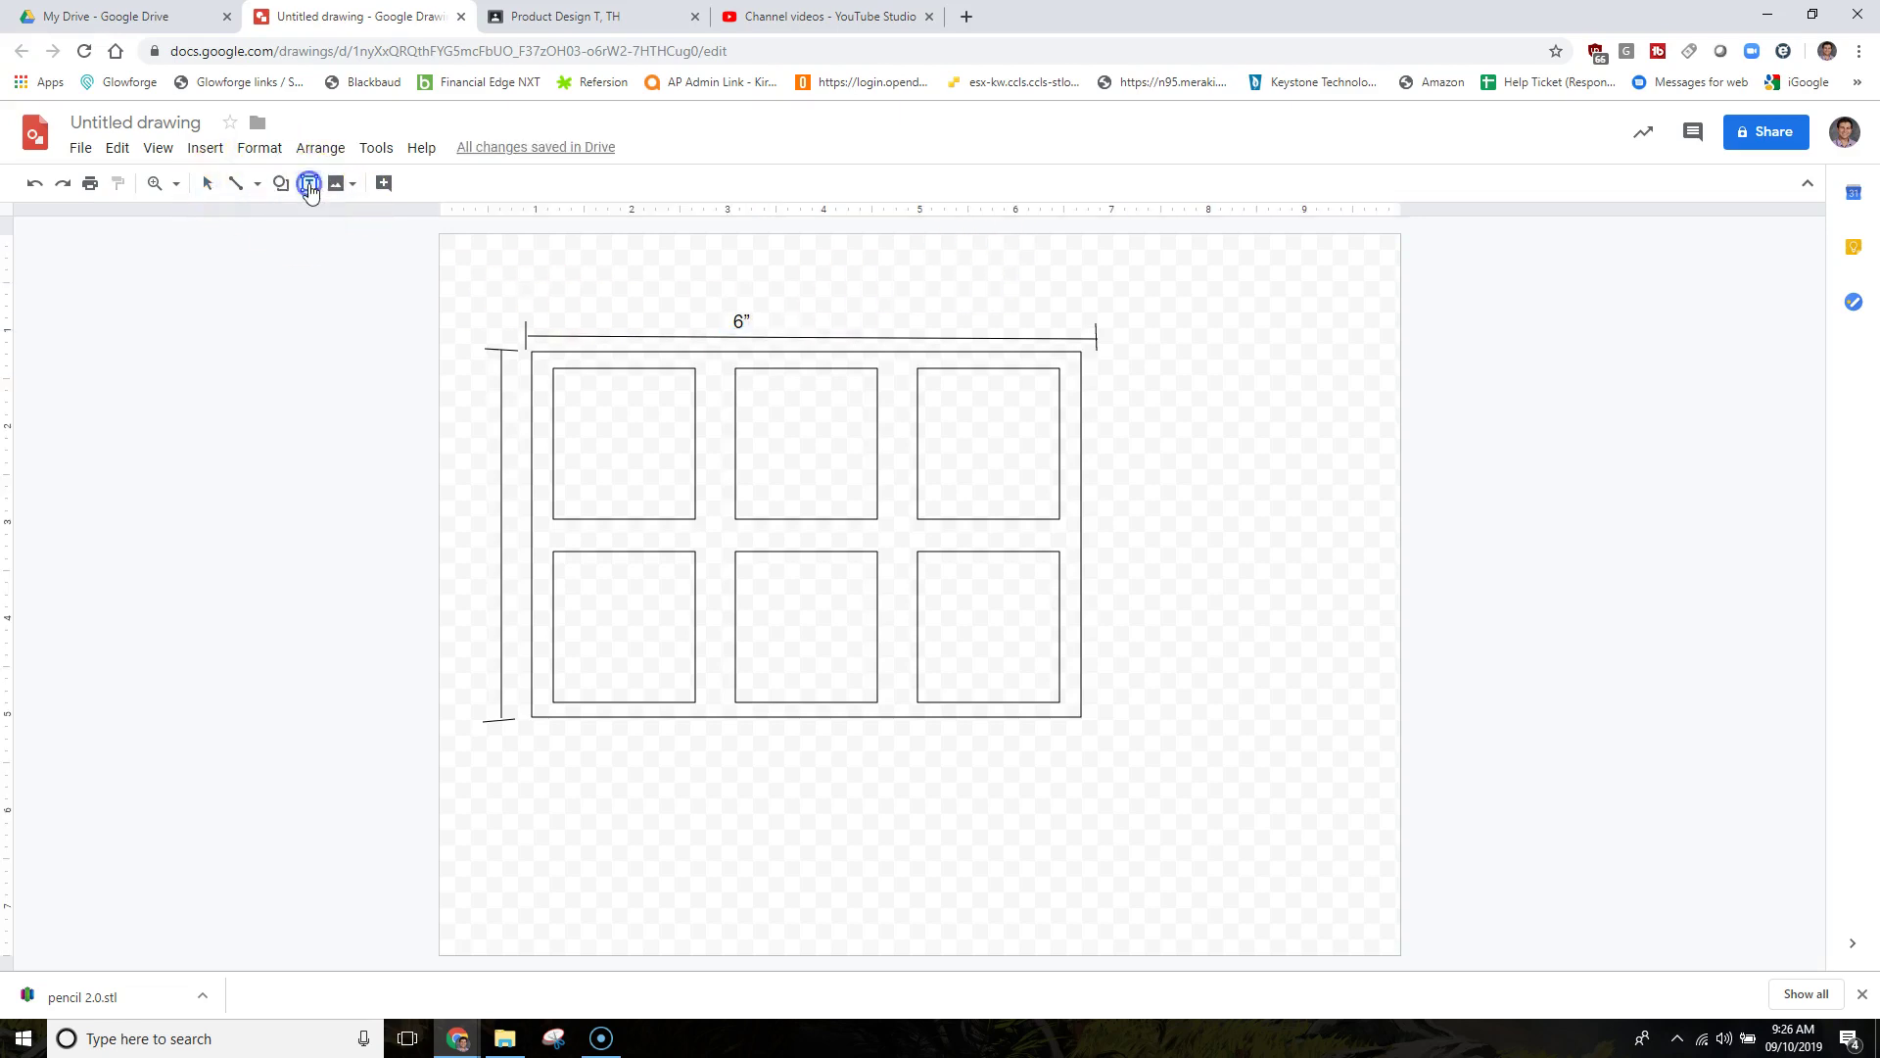
{"action": "left_click_drag", "start_coordinate": [466, 485], "coordinate": [497, 534]}
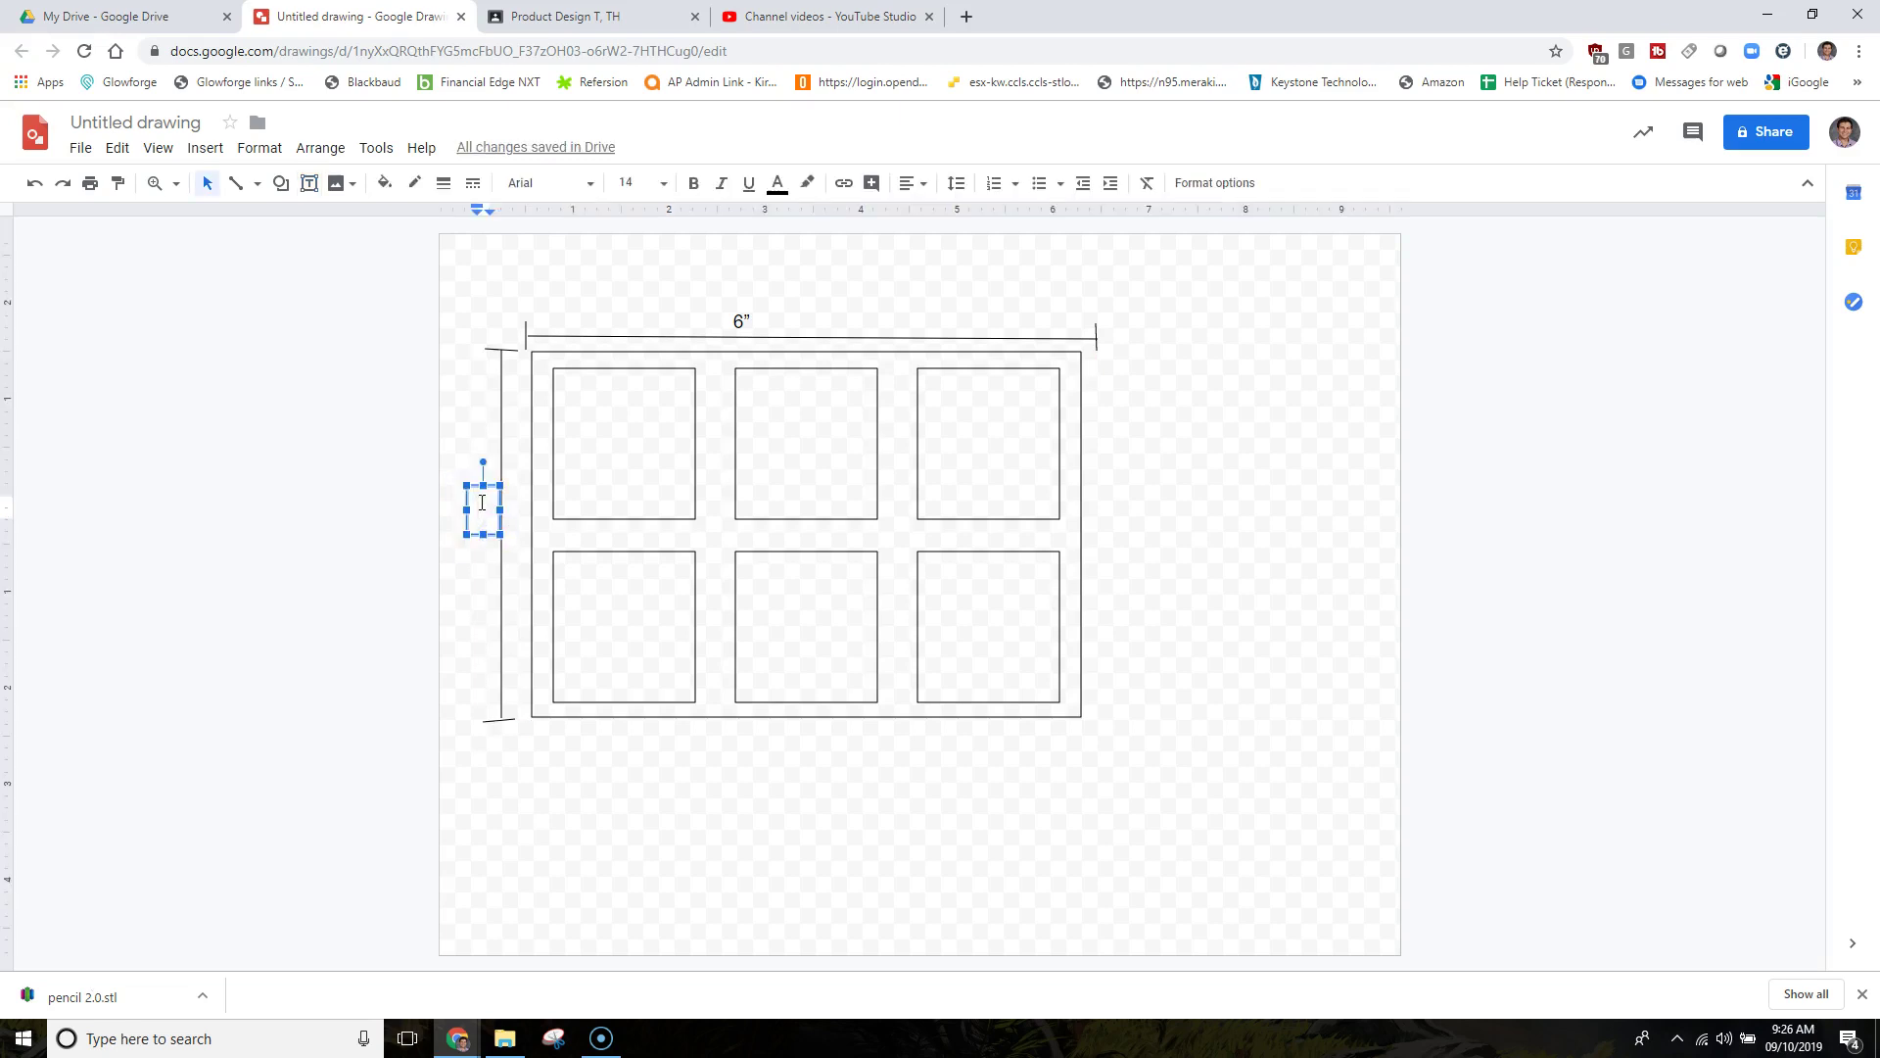
{"action": "type", "text": "3"}
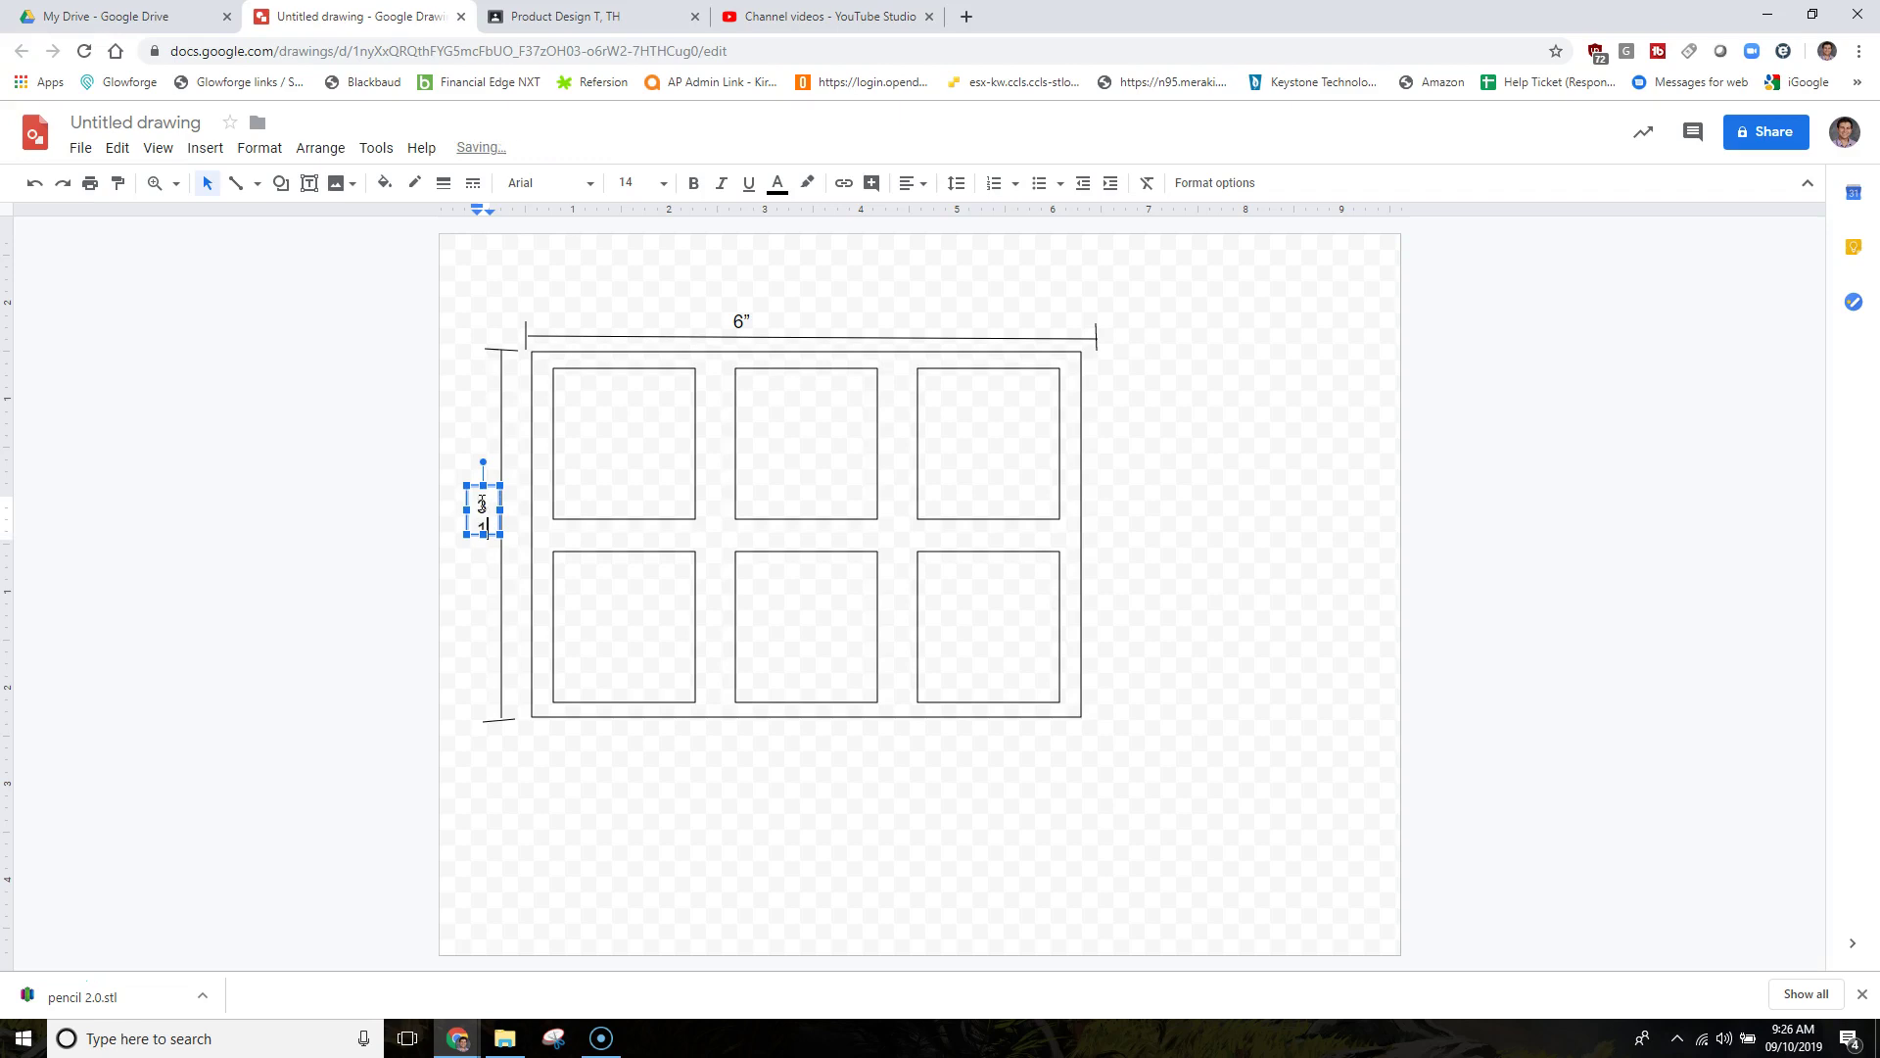
{"action": "type", "text": " ½”"}
{"action": "left_click", "coordinate": [504, 508]}
{"action": "left_click_drag", "start_coordinate": [504, 508], "coordinate": [491, 490]}
{"action": "left_click", "coordinate": [488, 506]}
{"action": "left_click", "coordinate": [491, 486]}
{"action": "key", "text": "ctrl+z"}
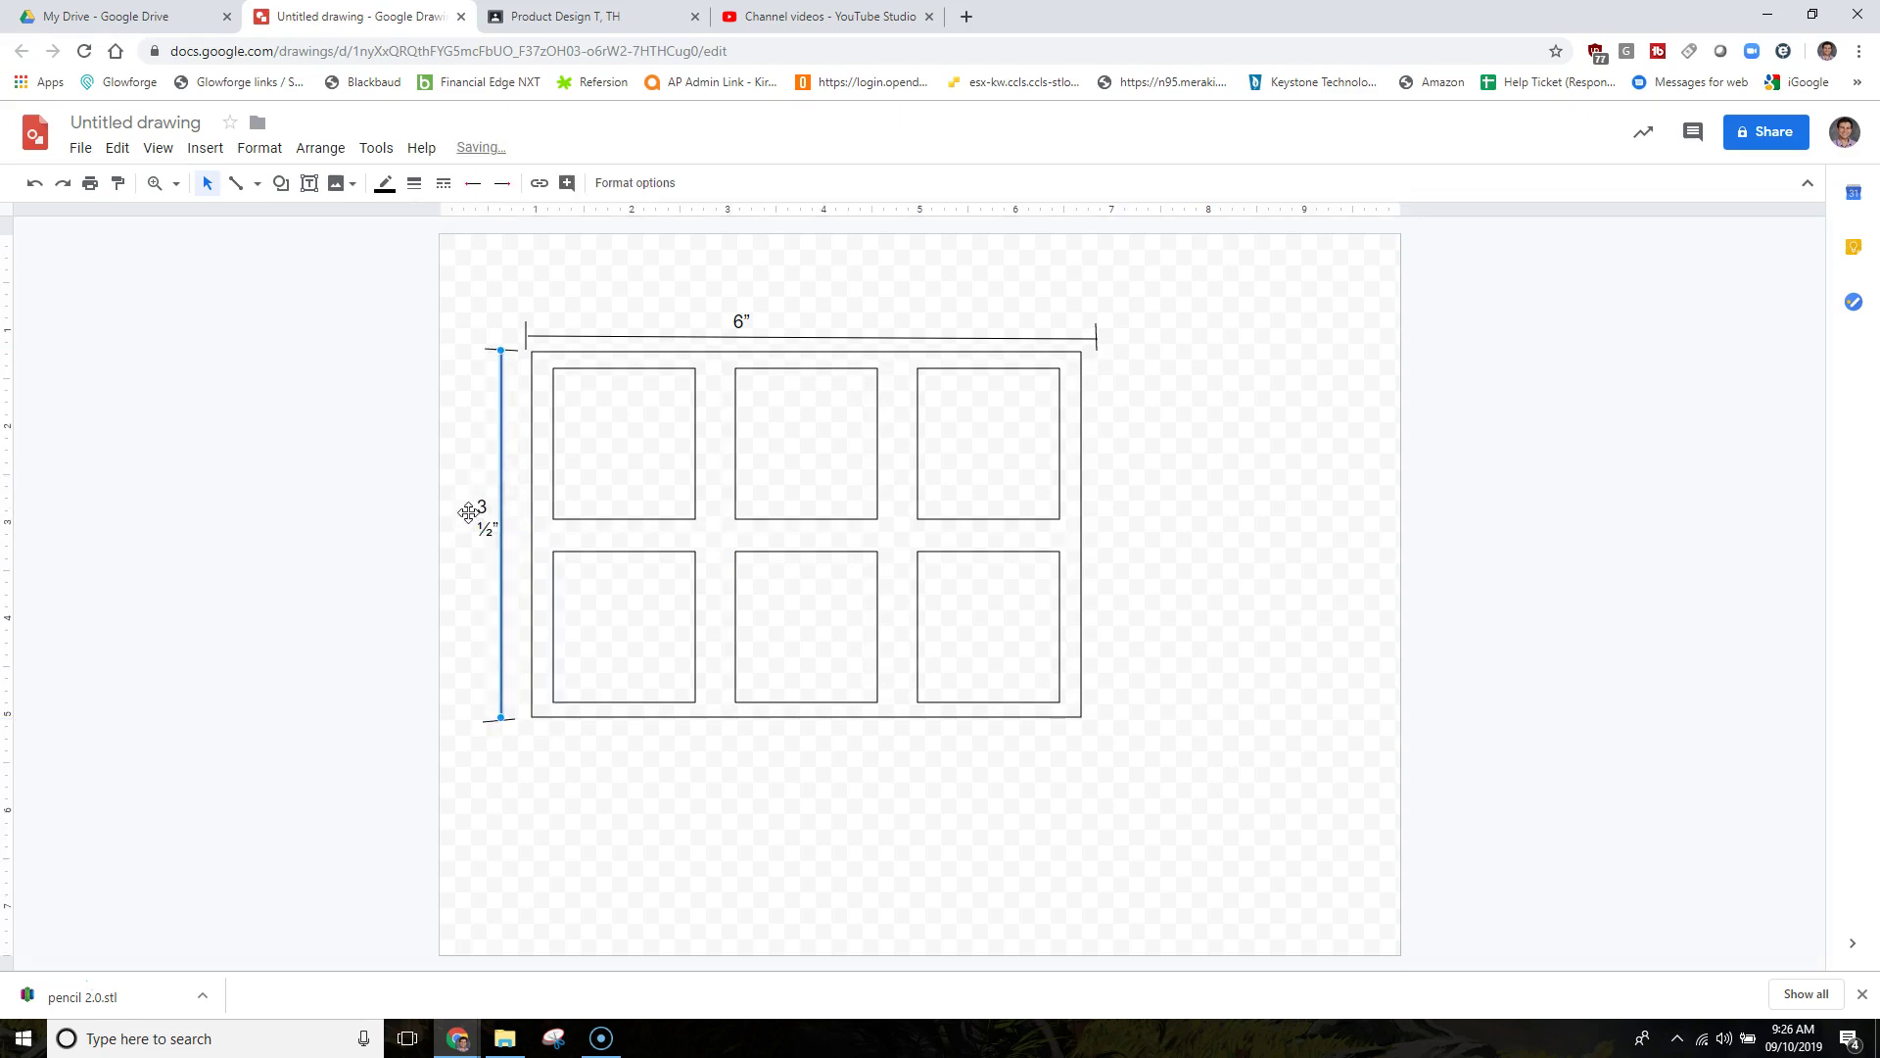
{"action": "left_click", "coordinate": [483, 504]}
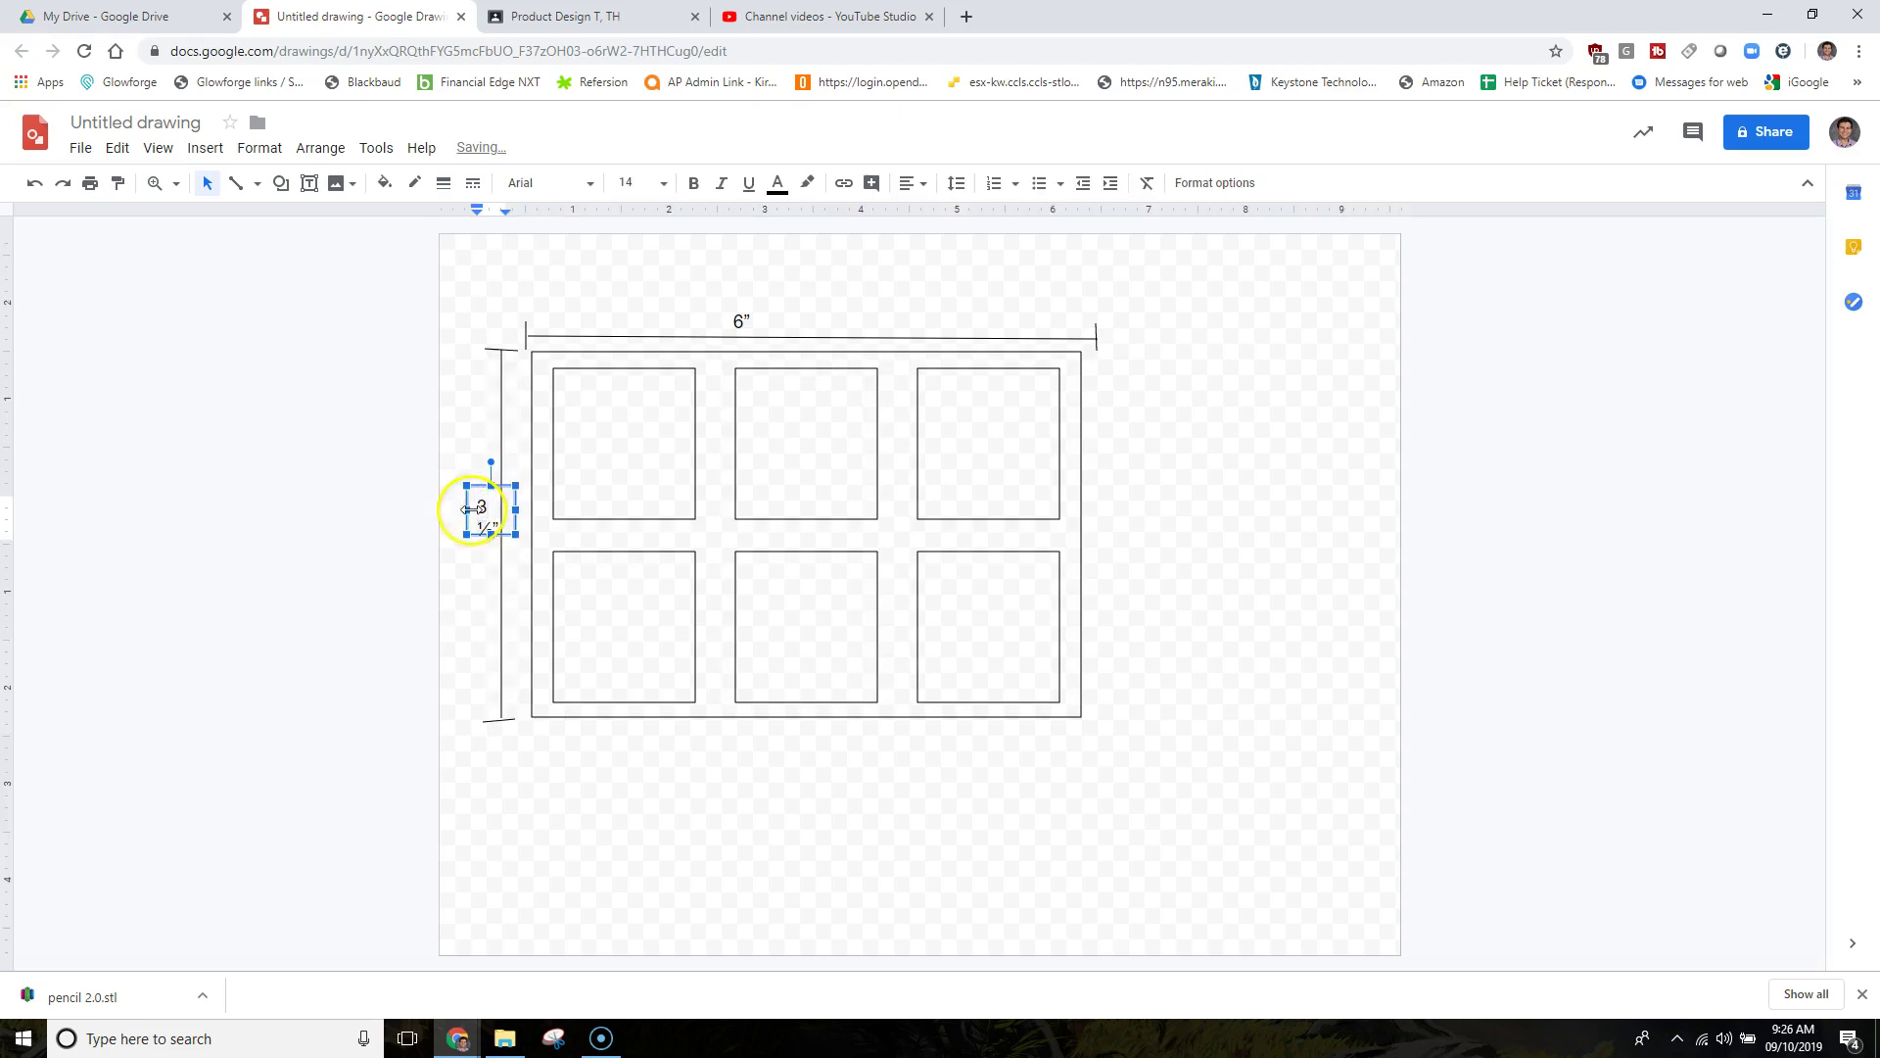
{"action": "left_click", "coordinate": [467, 510]}
{"action": "left_click_drag", "start_coordinate": [457, 509], "coordinate": [450, 508]}
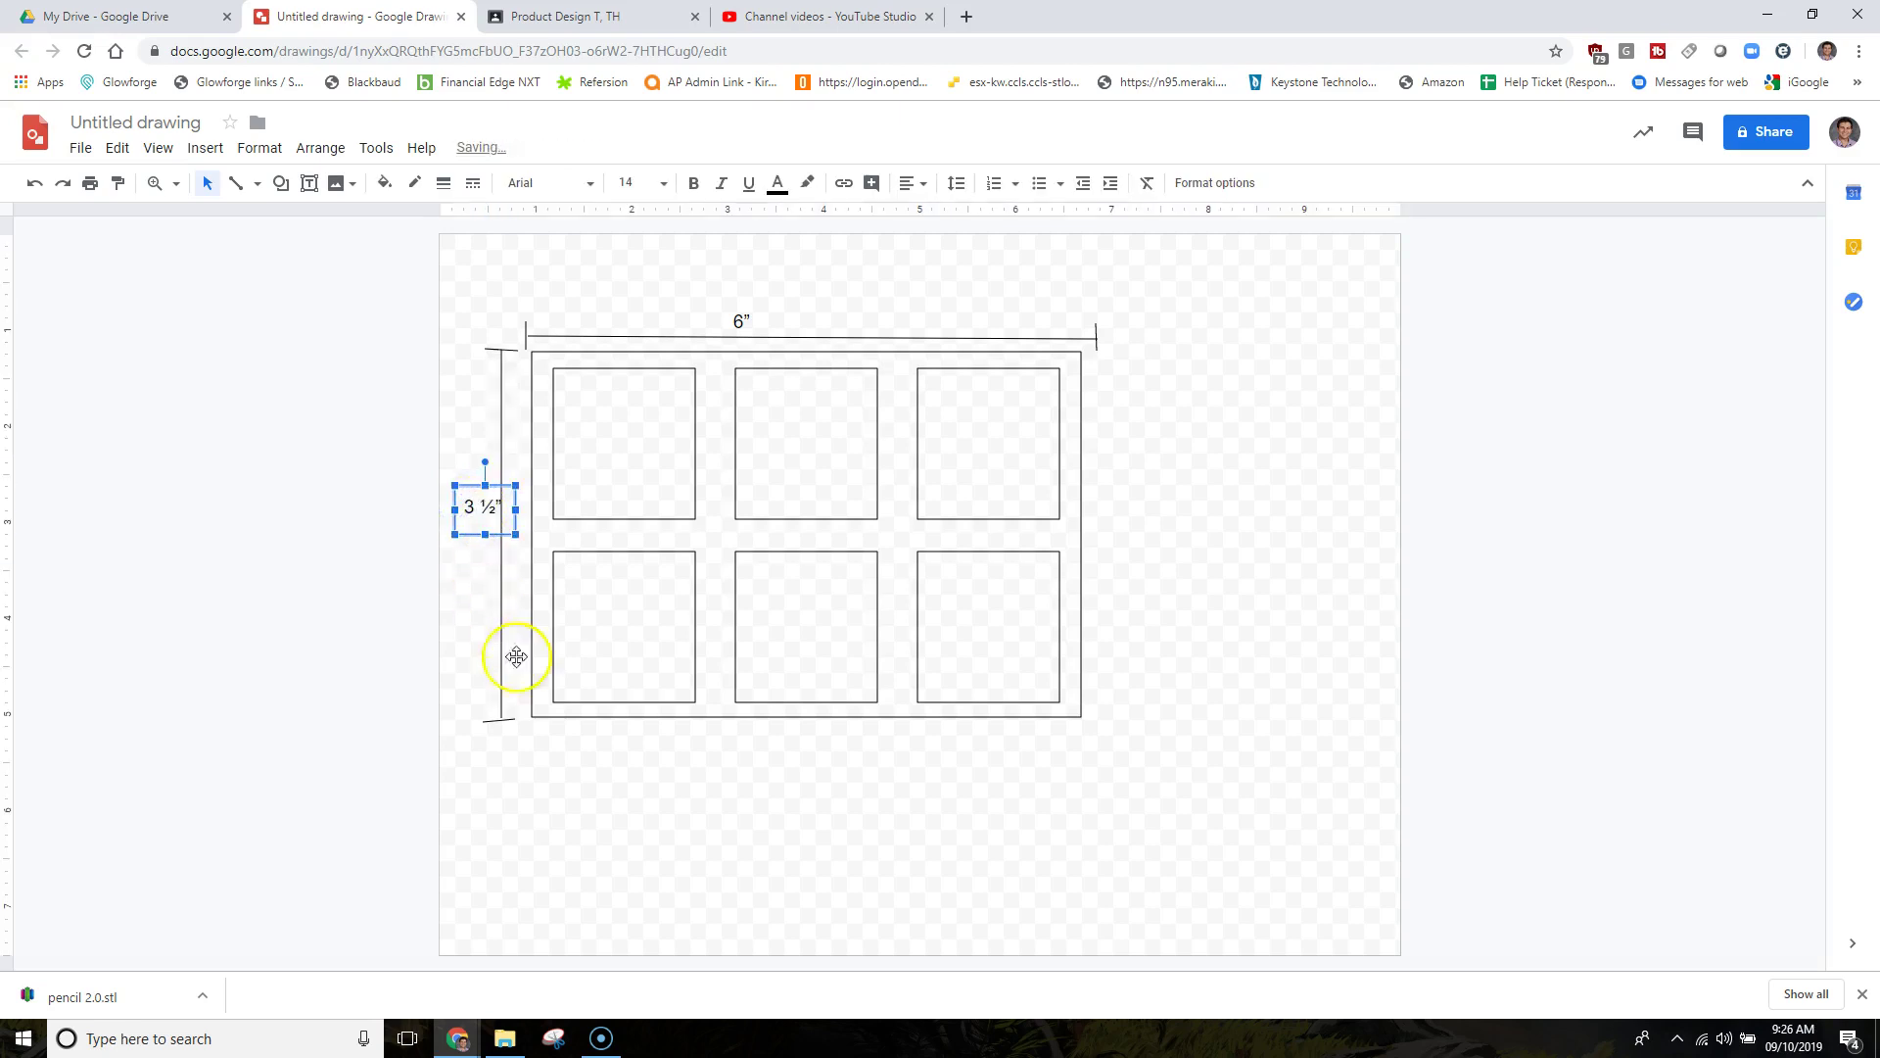
{"action": "left_click", "coordinate": [679, 798]}
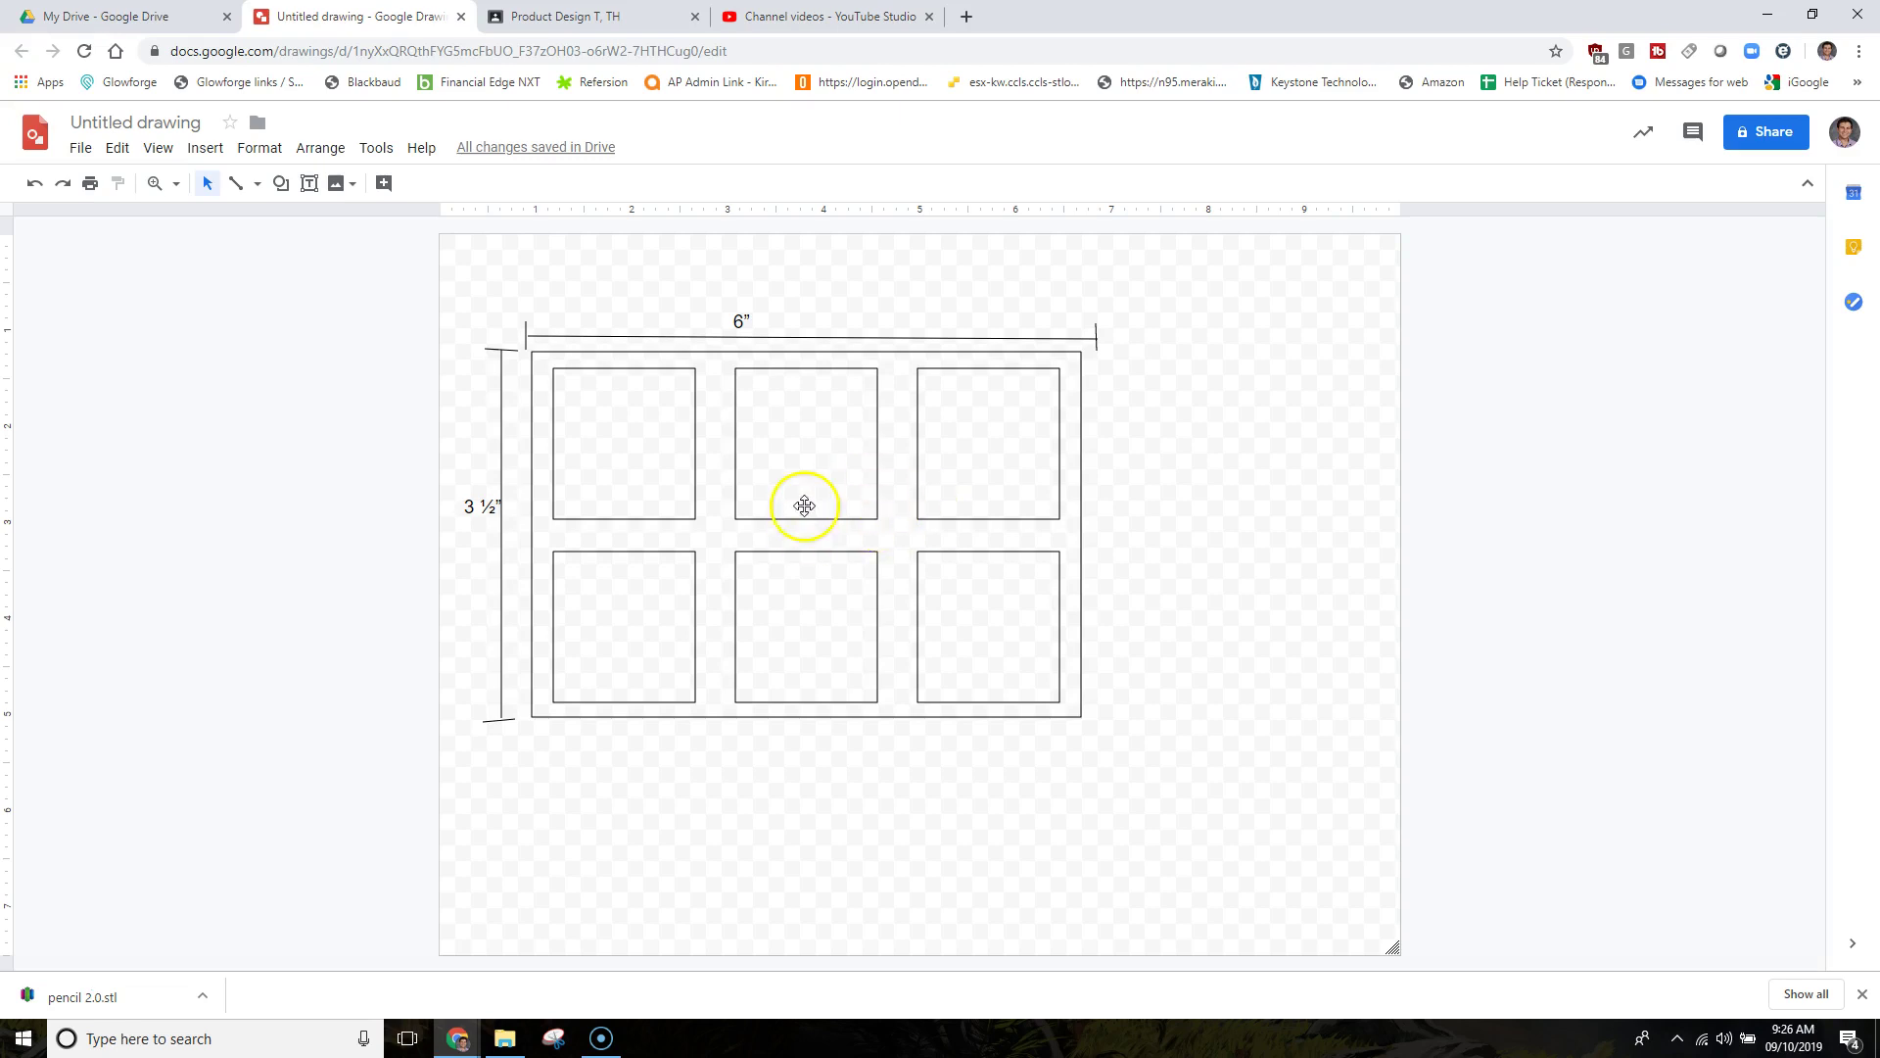
- Set the line tool back to plain straight lines, leaving browser zoom unchanged
{"action": "left_click", "coordinate": [256, 185]}
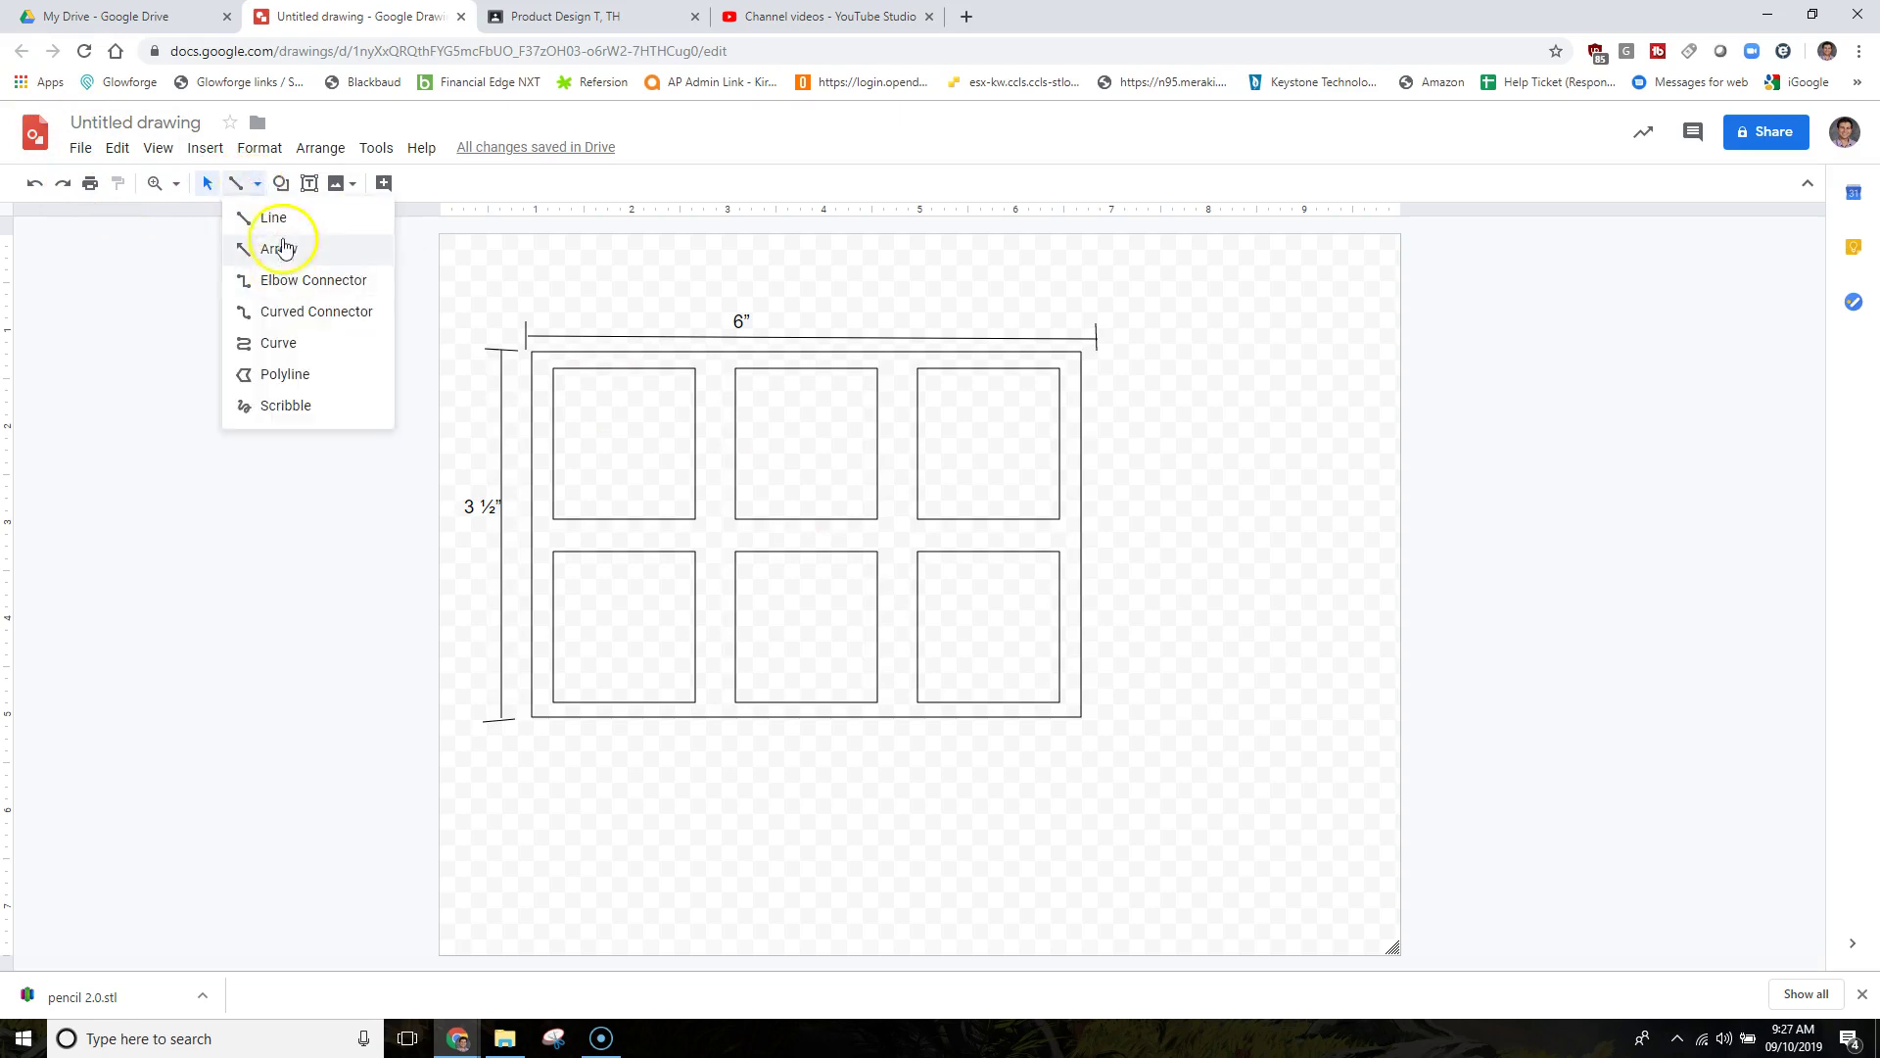
{"action": "left_click", "coordinate": [277, 374]}
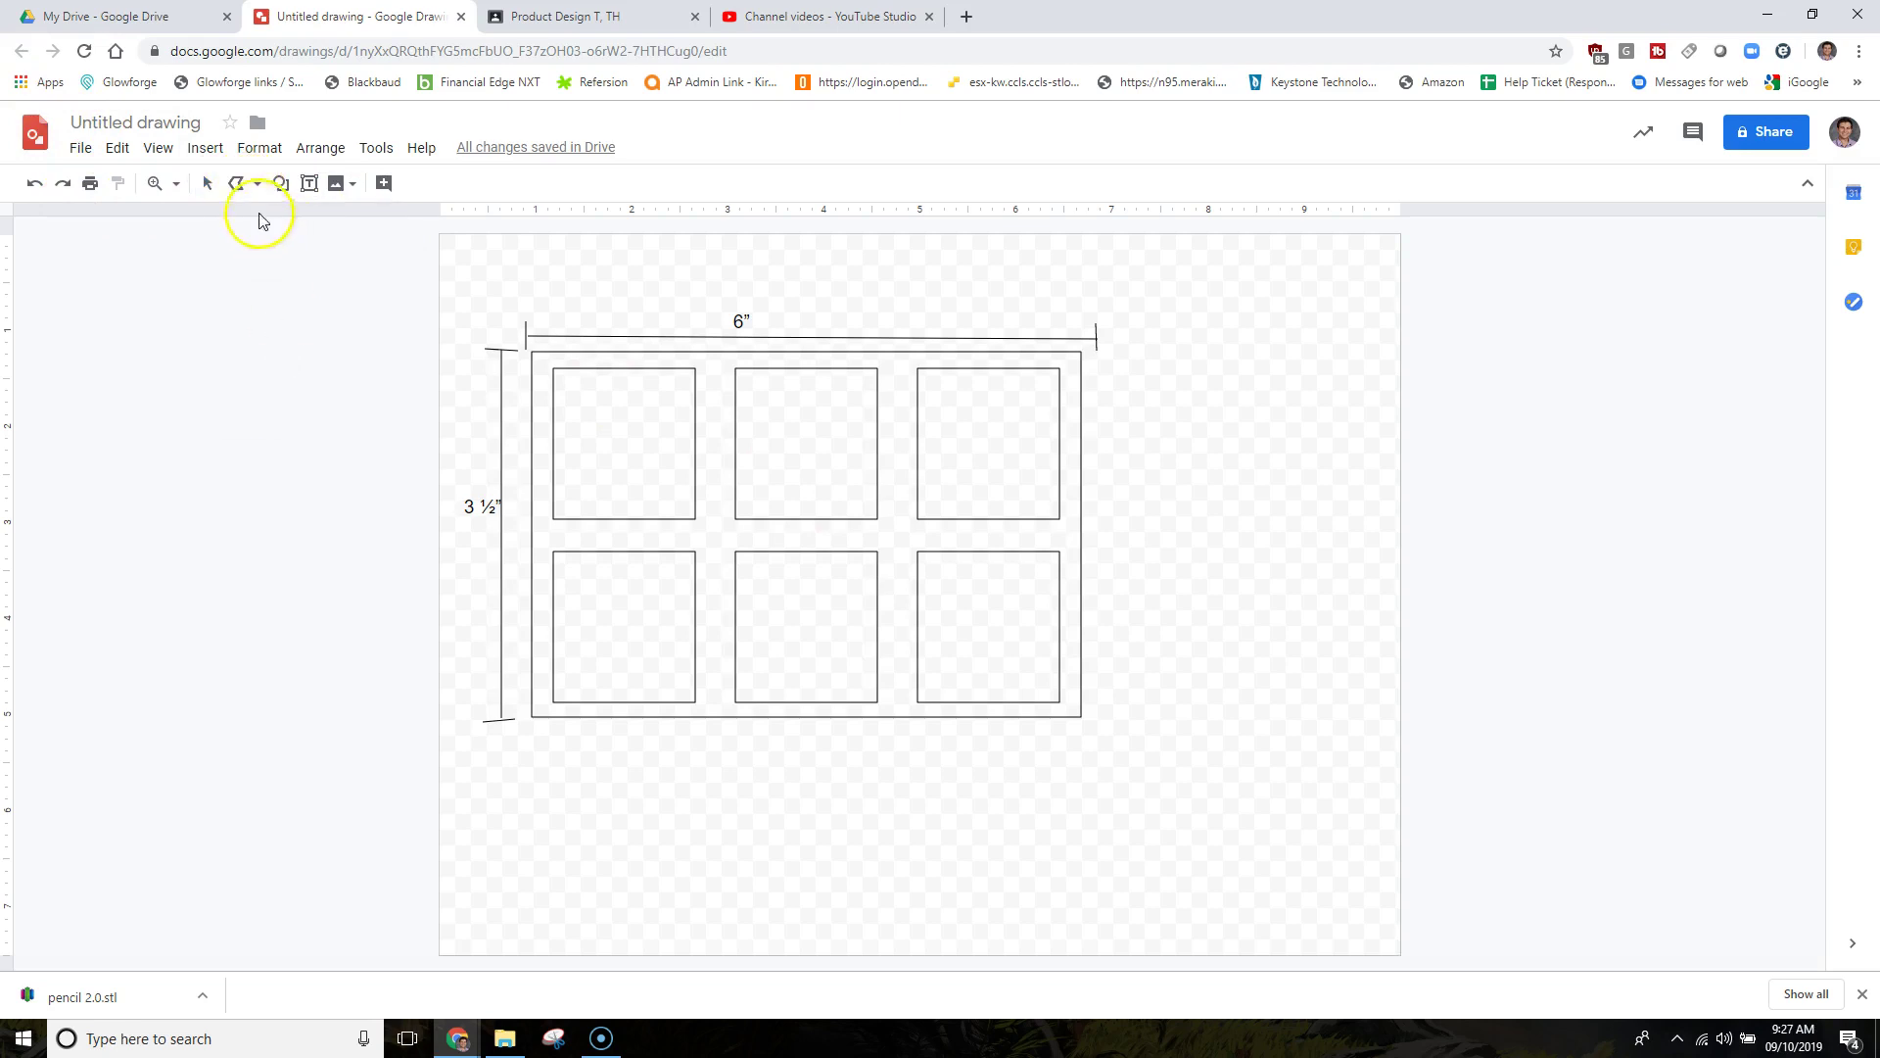
{"action": "left_click", "coordinate": [195, 147]}
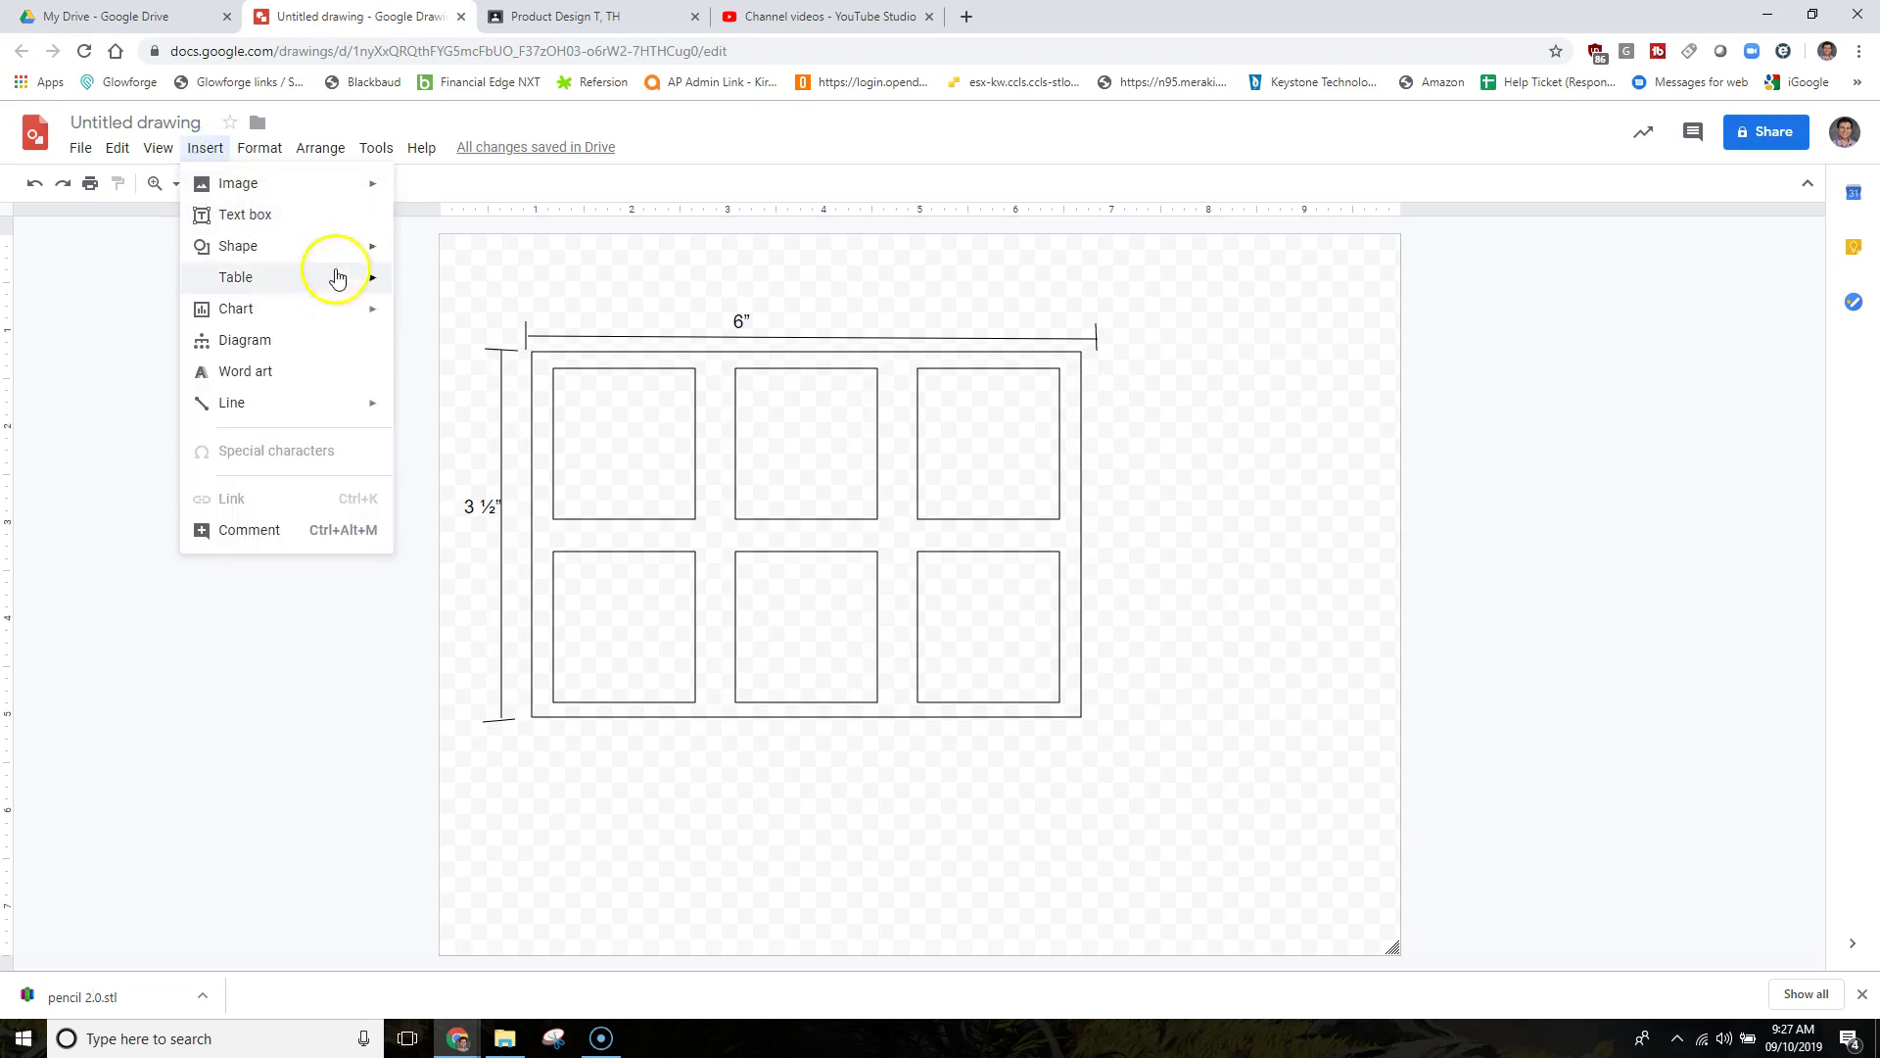
{"action": "mouse_move", "coordinate": [346, 328]}
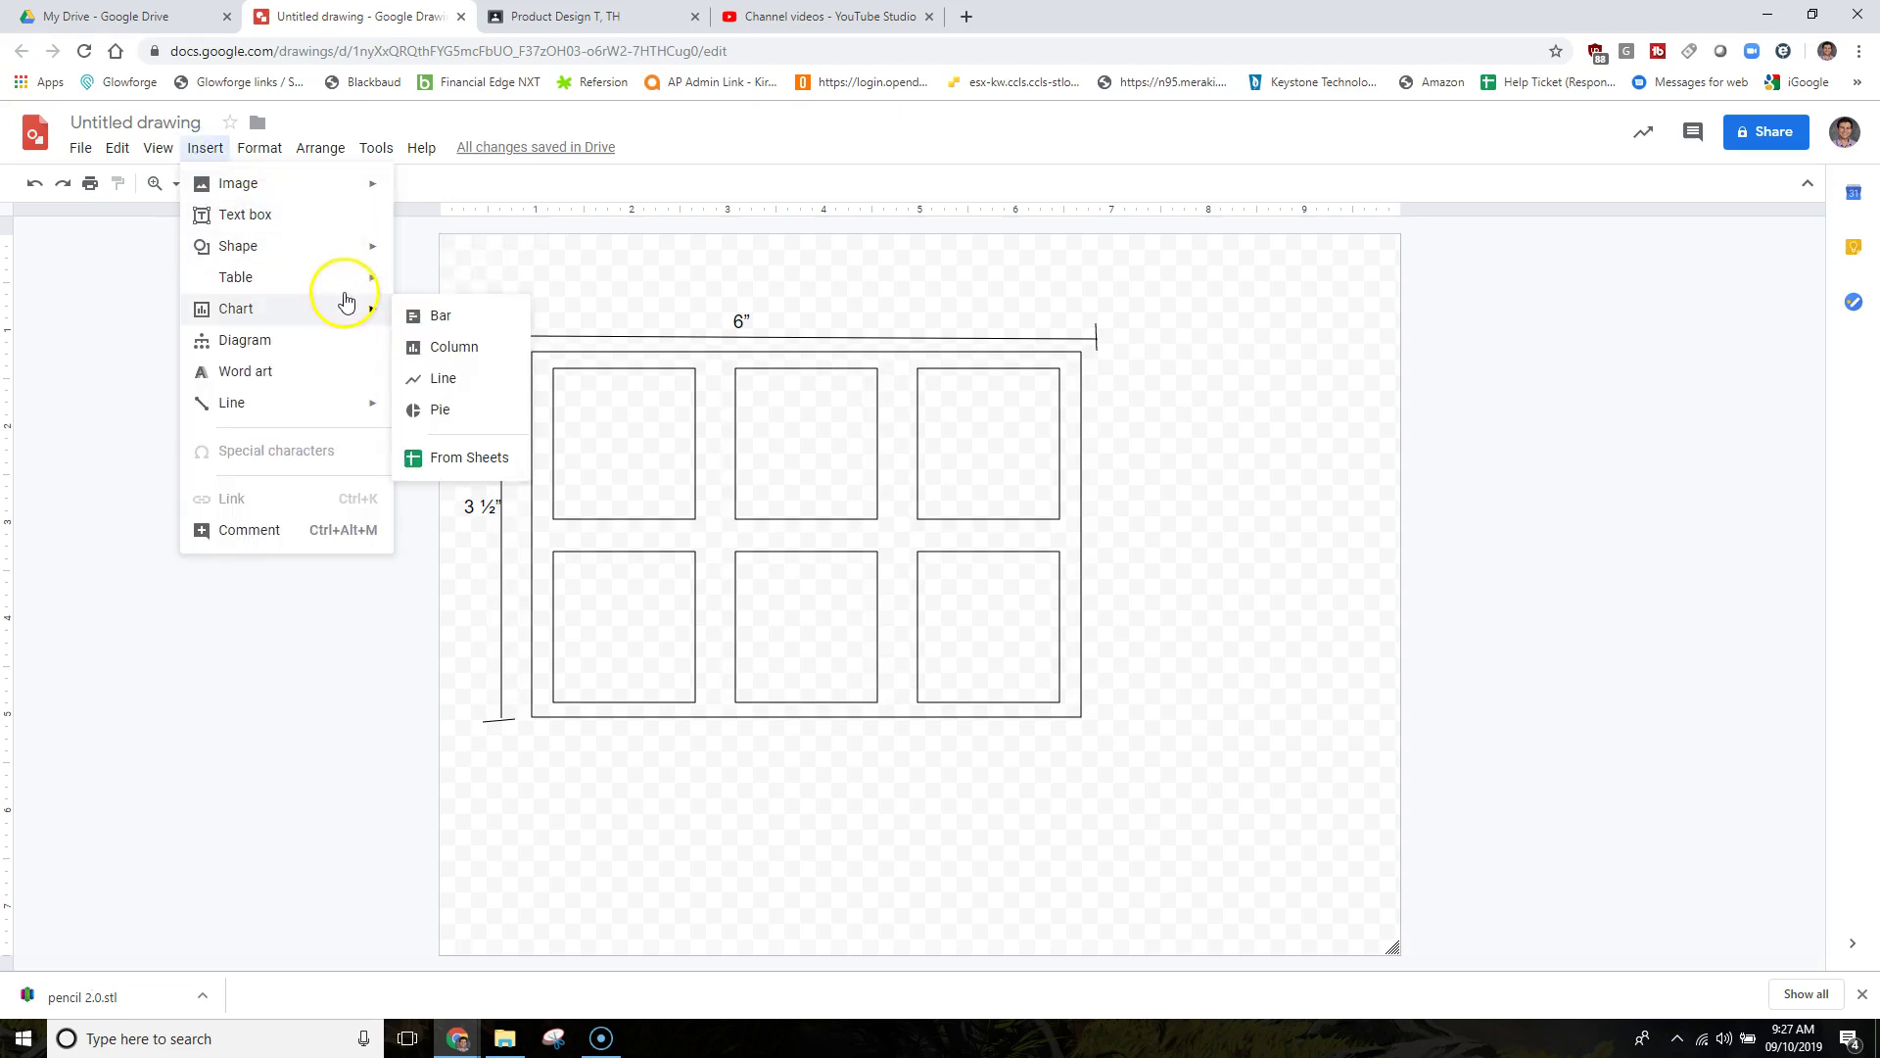
{"action": "left_click", "coordinate": [67, 321]}
{"action": "left_click", "coordinate": [246, 188]}
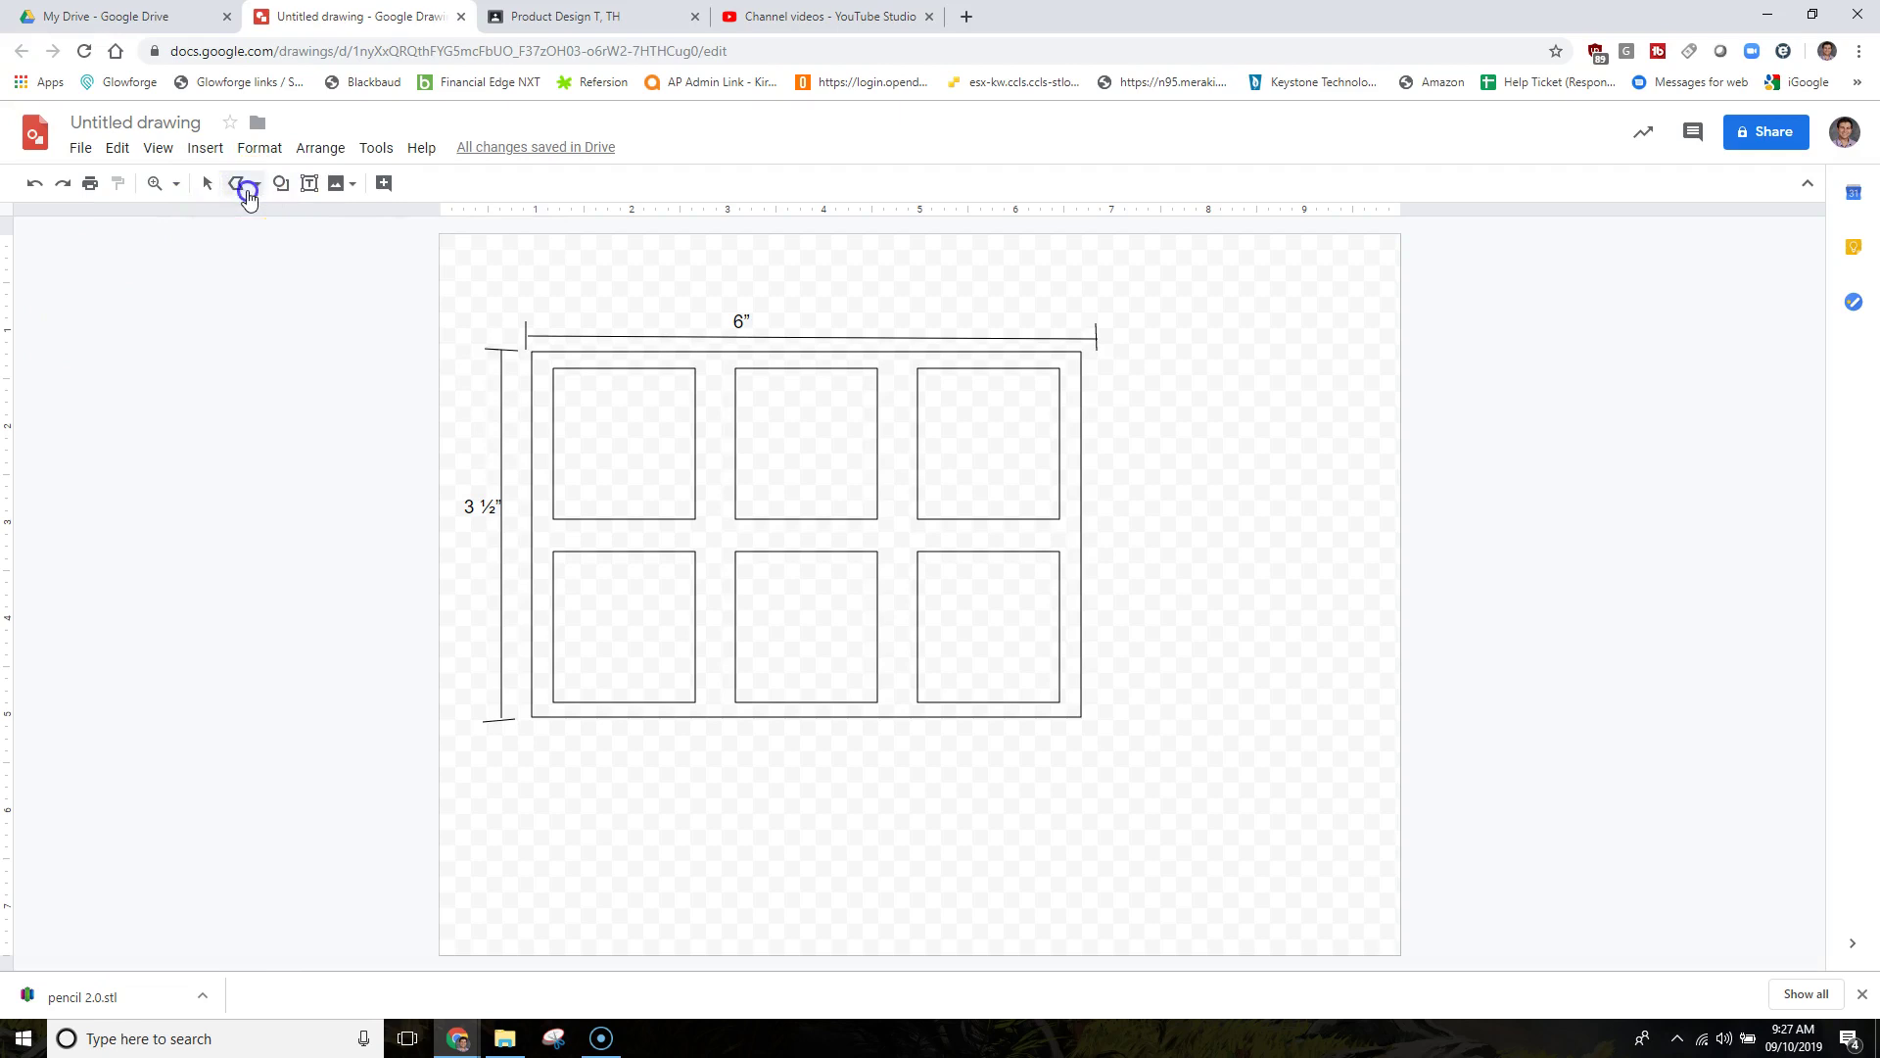
{"action": "left_click", "coordinate": [258, 191]}
{"action": "left_click", "coordinate": [261, 213]}
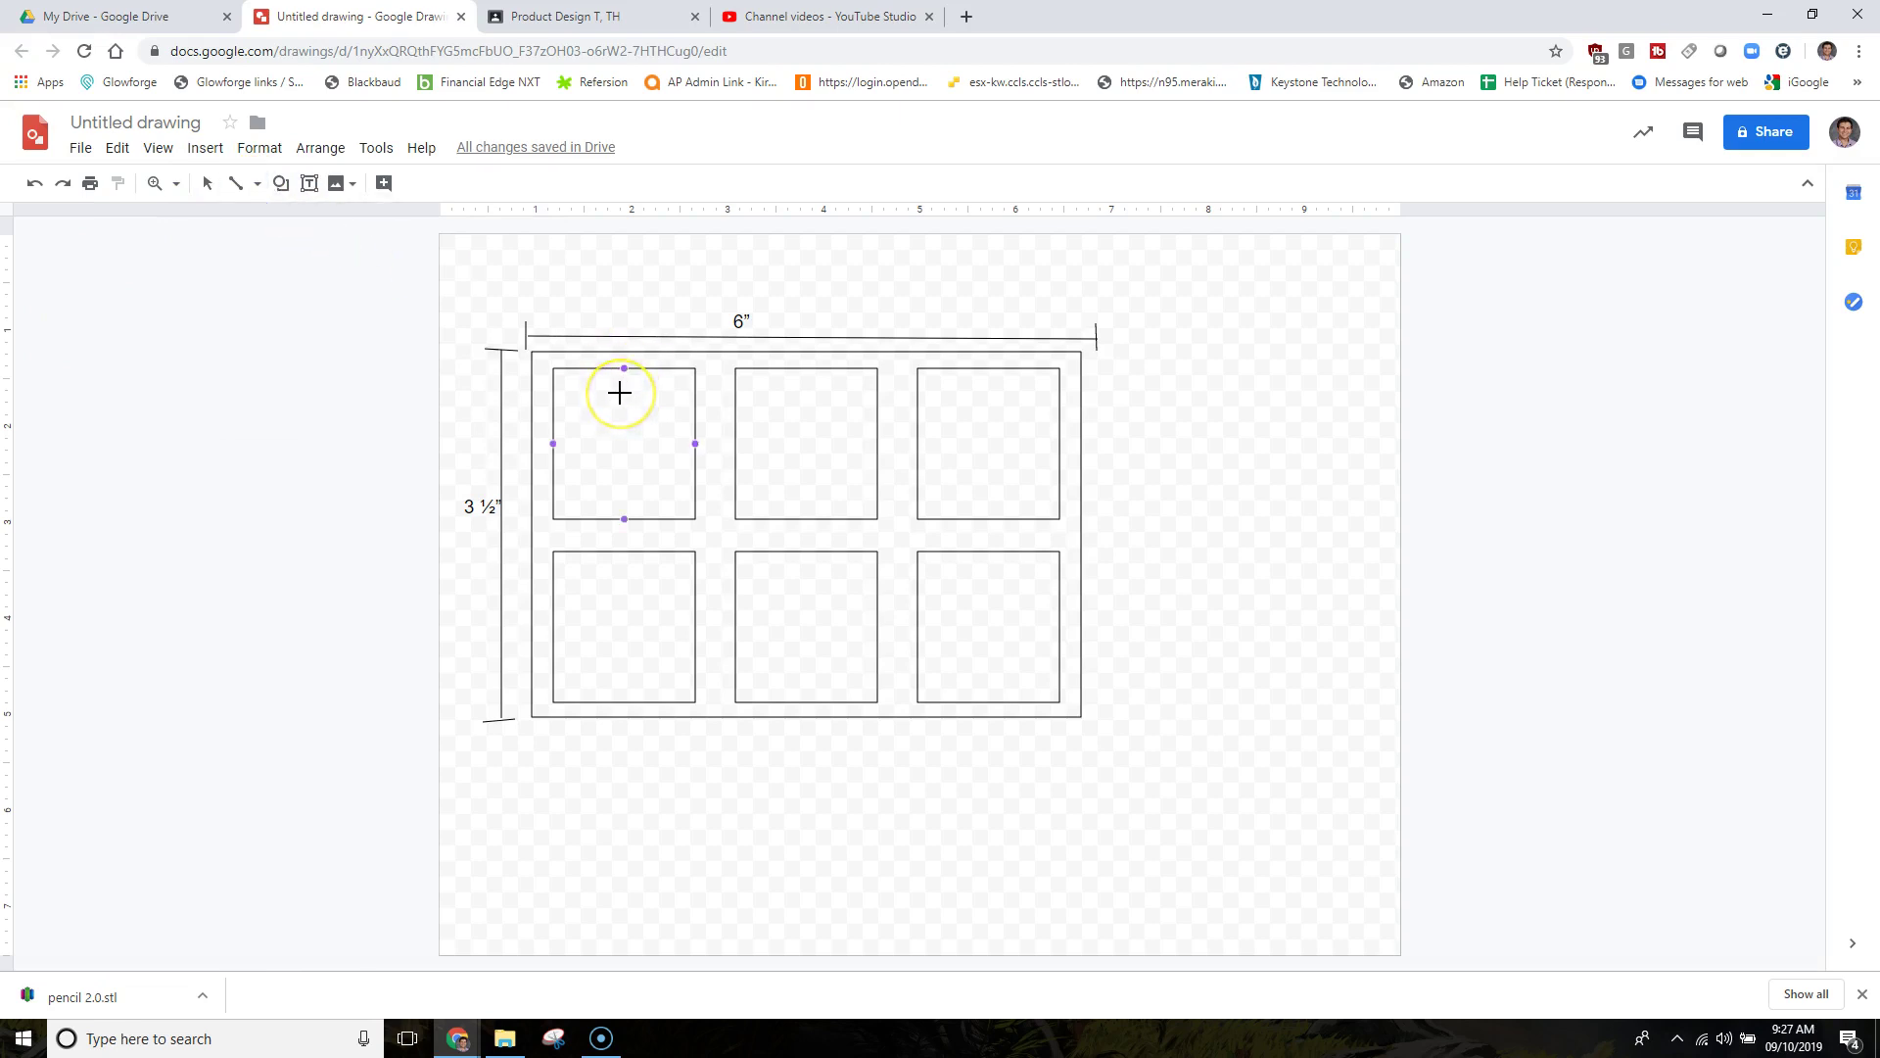
{"action": "key", "text": "ctrl+plus"}
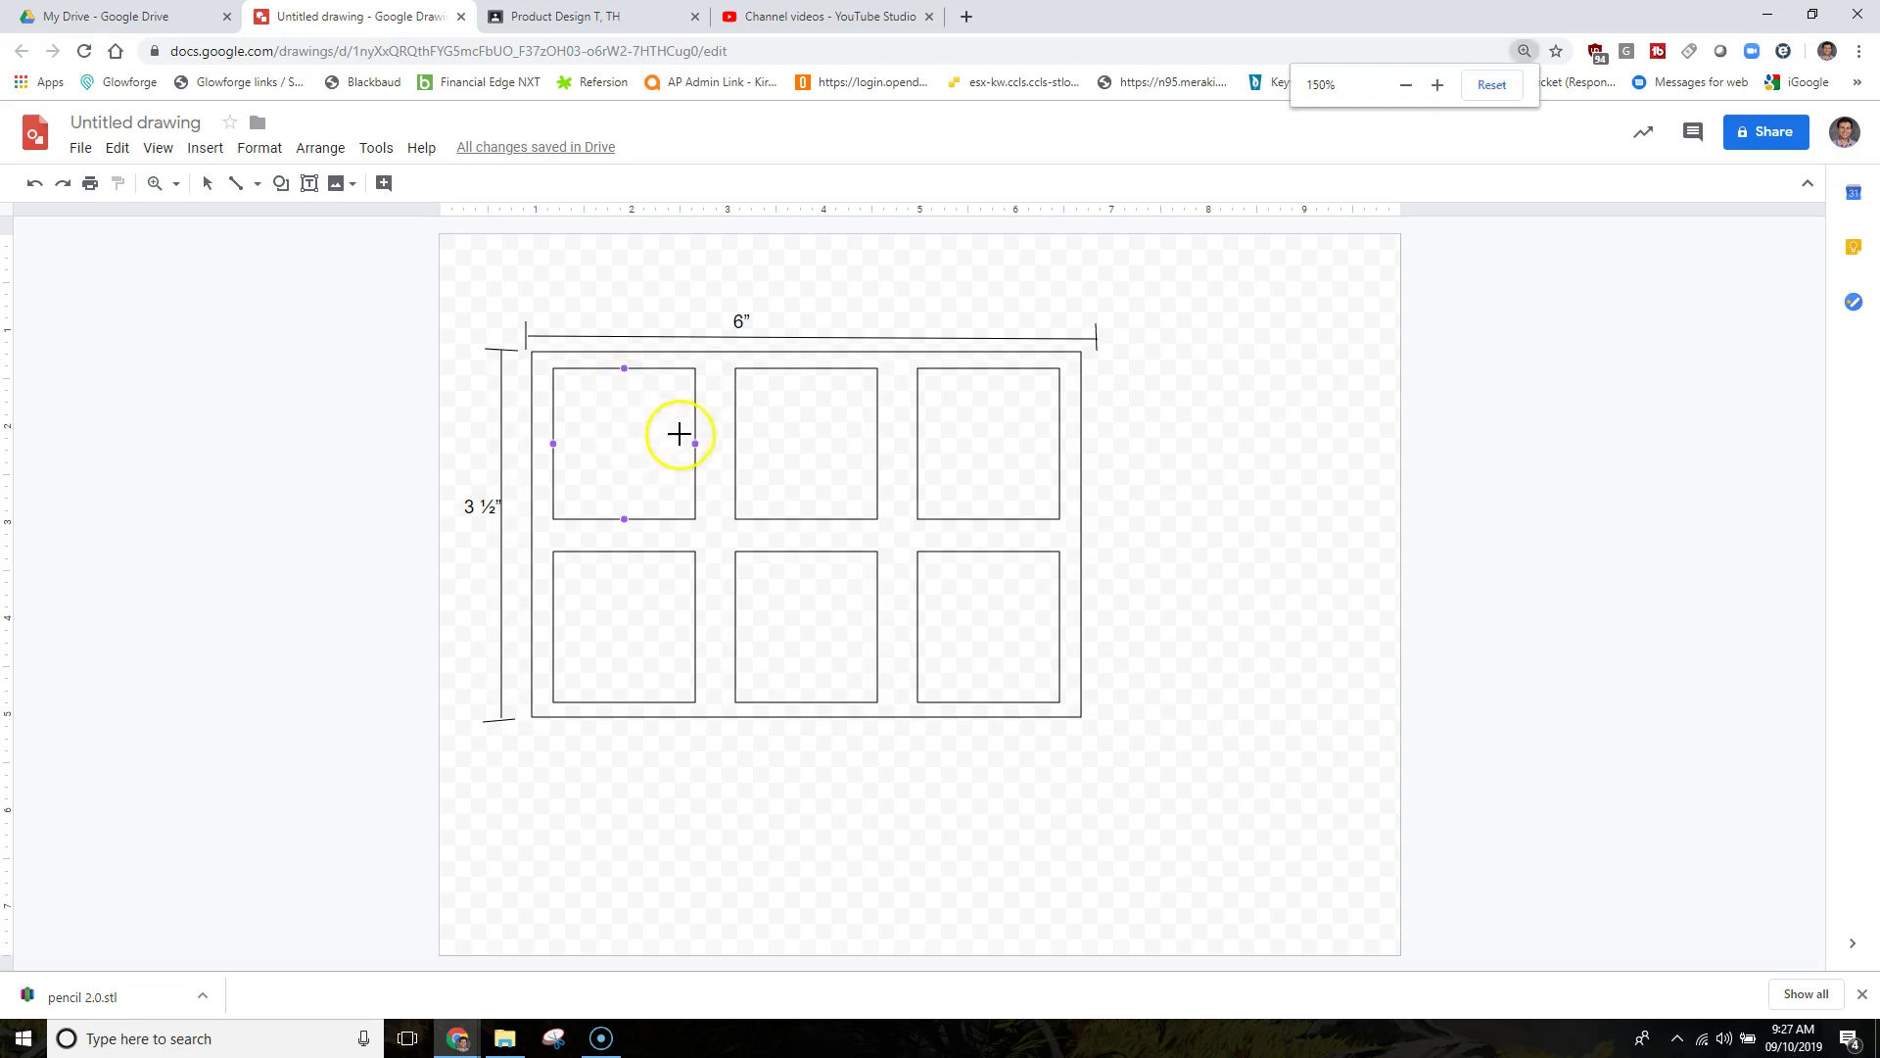
{"action": "left_click", "coordinate": [1406, 86]}
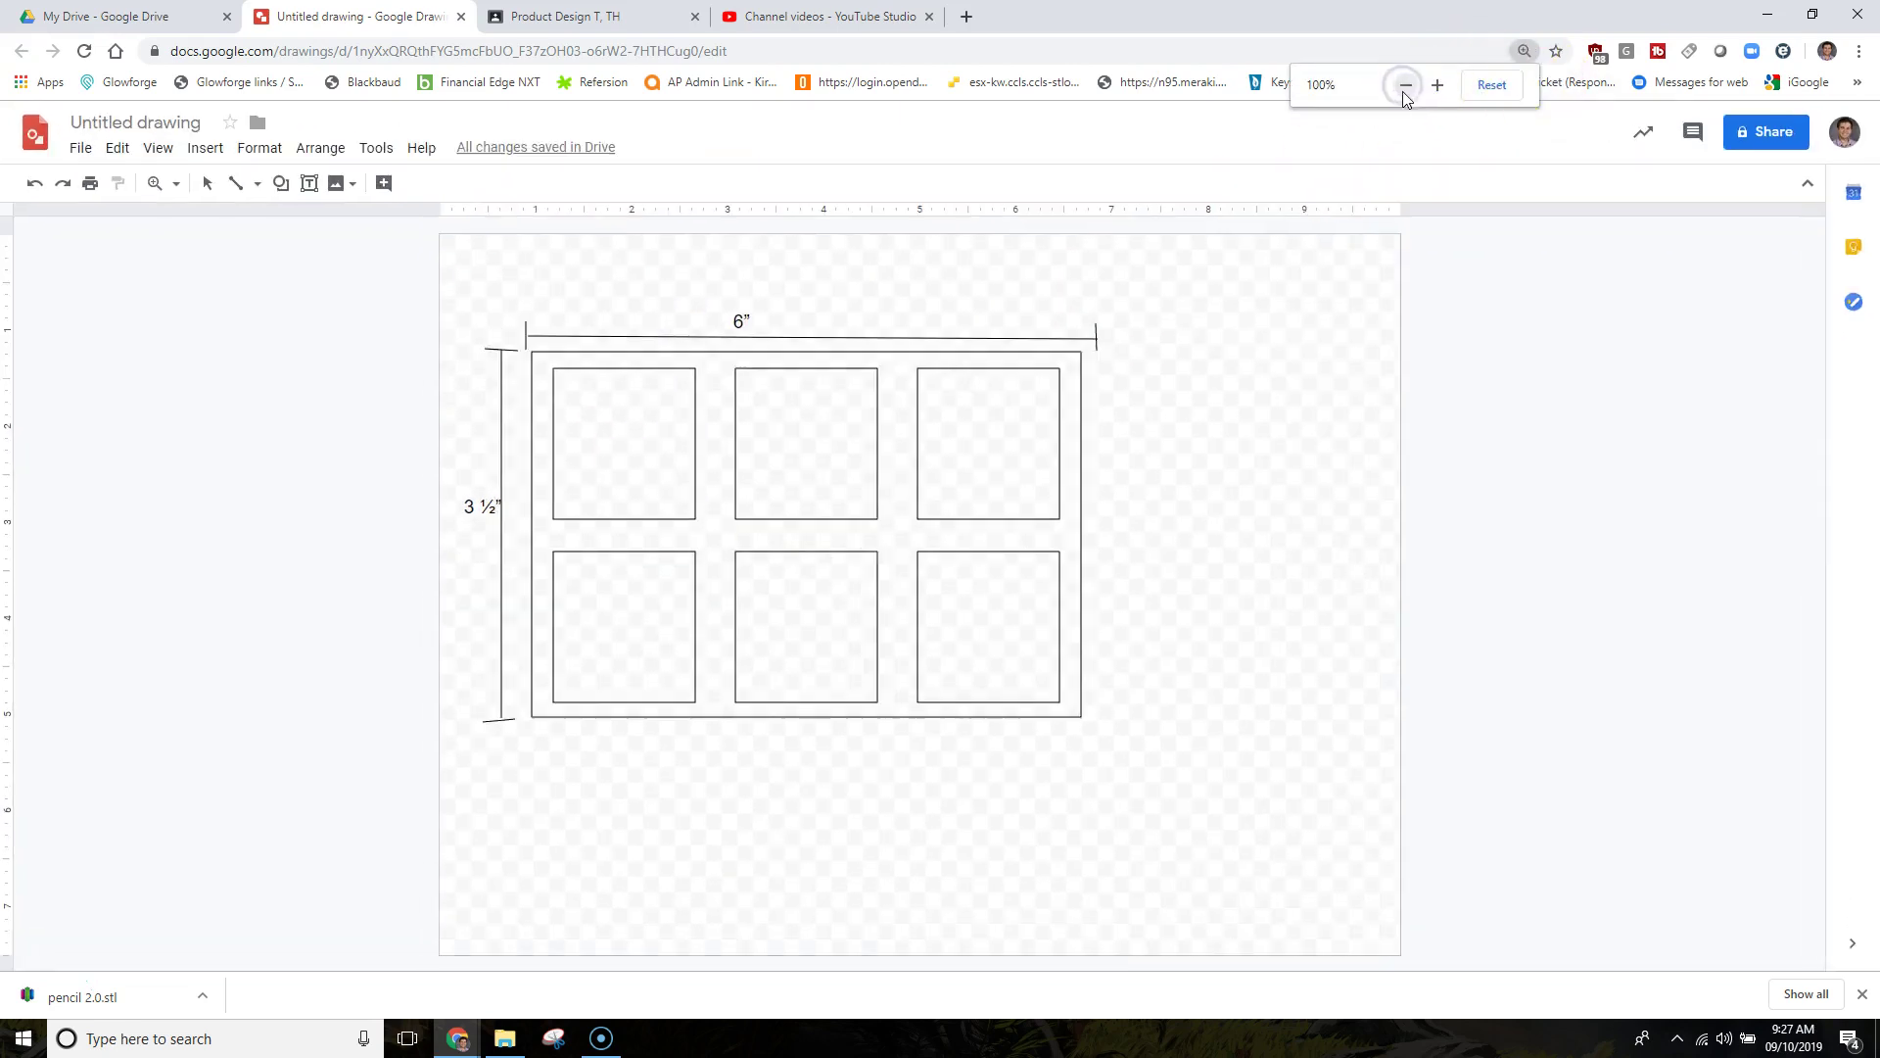
- Zoom the drawing to 200% and magnify the gap by the top-left compartment
{"action": "left_click", "coordinate": [155, 184]}
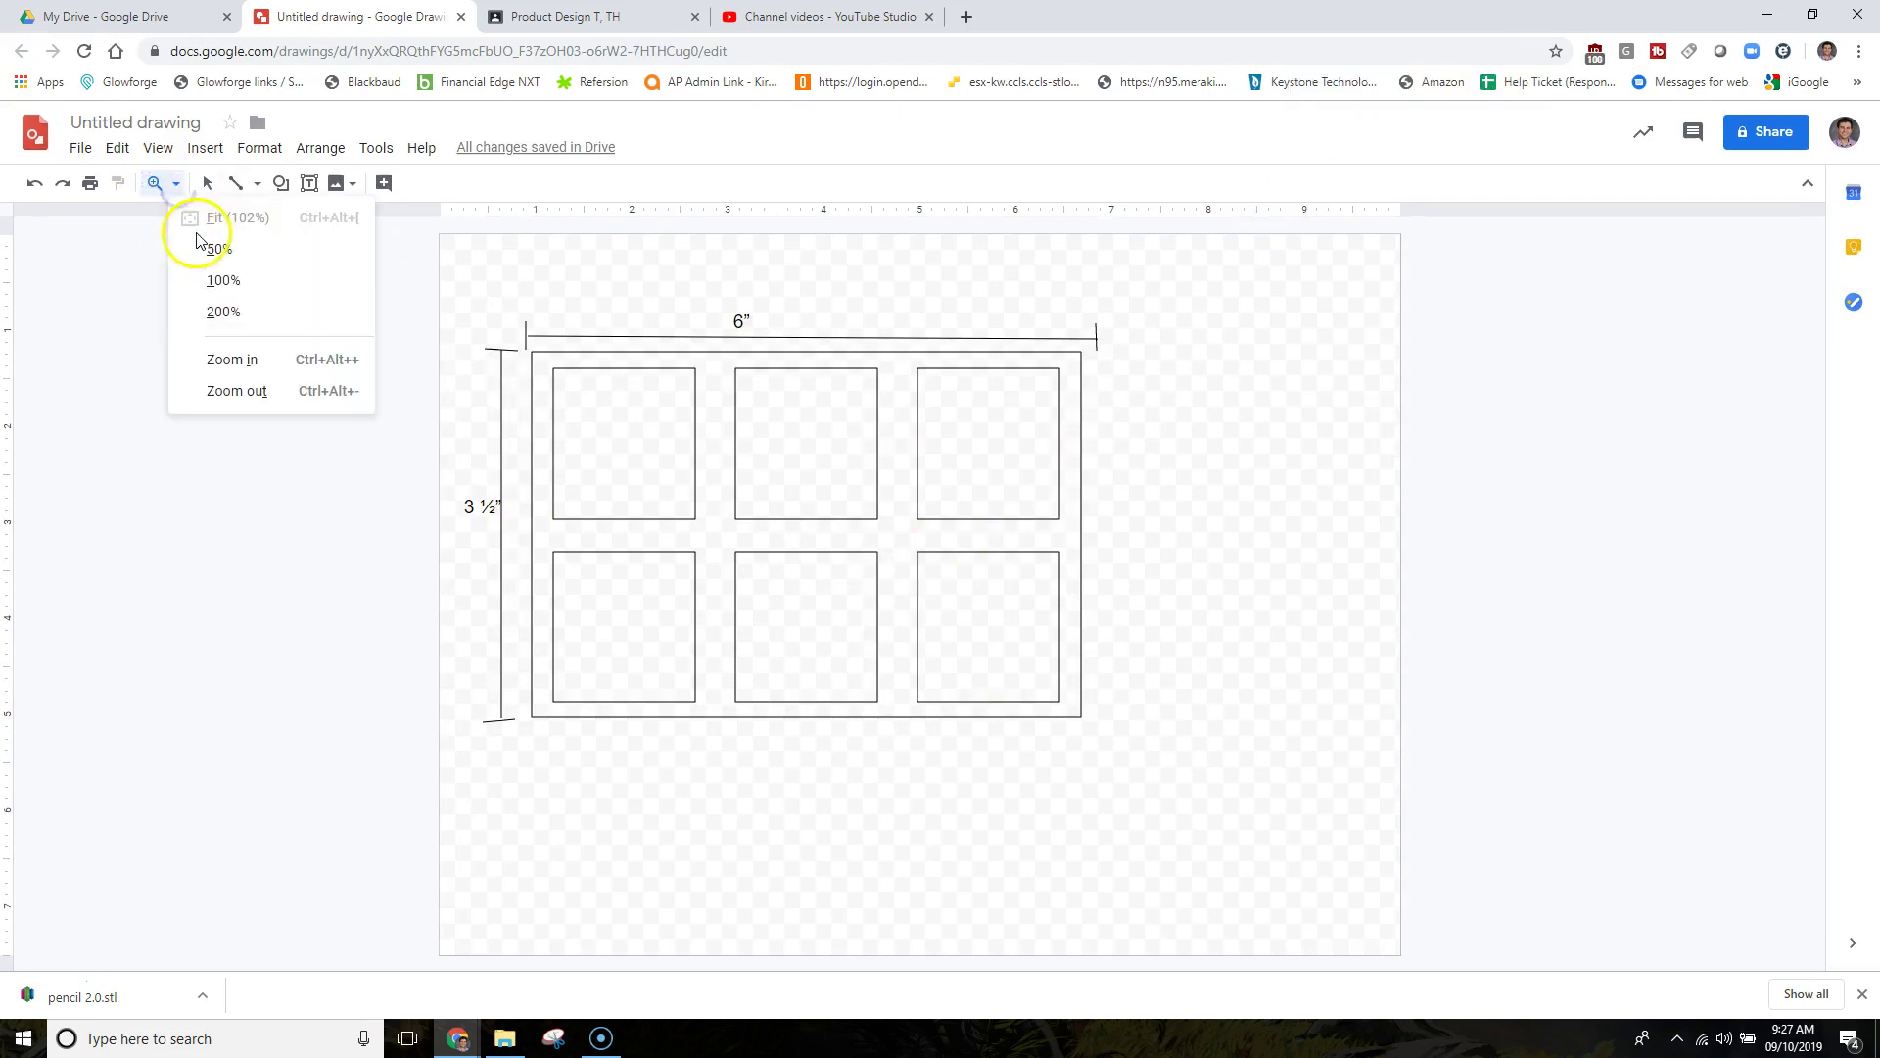
{"action": "left_click", "coordinate": [235, 324]}
{"action": "scroll", "coordinate": [1371, 391], "scroll_direction": "up", "scroll_amount": 2}
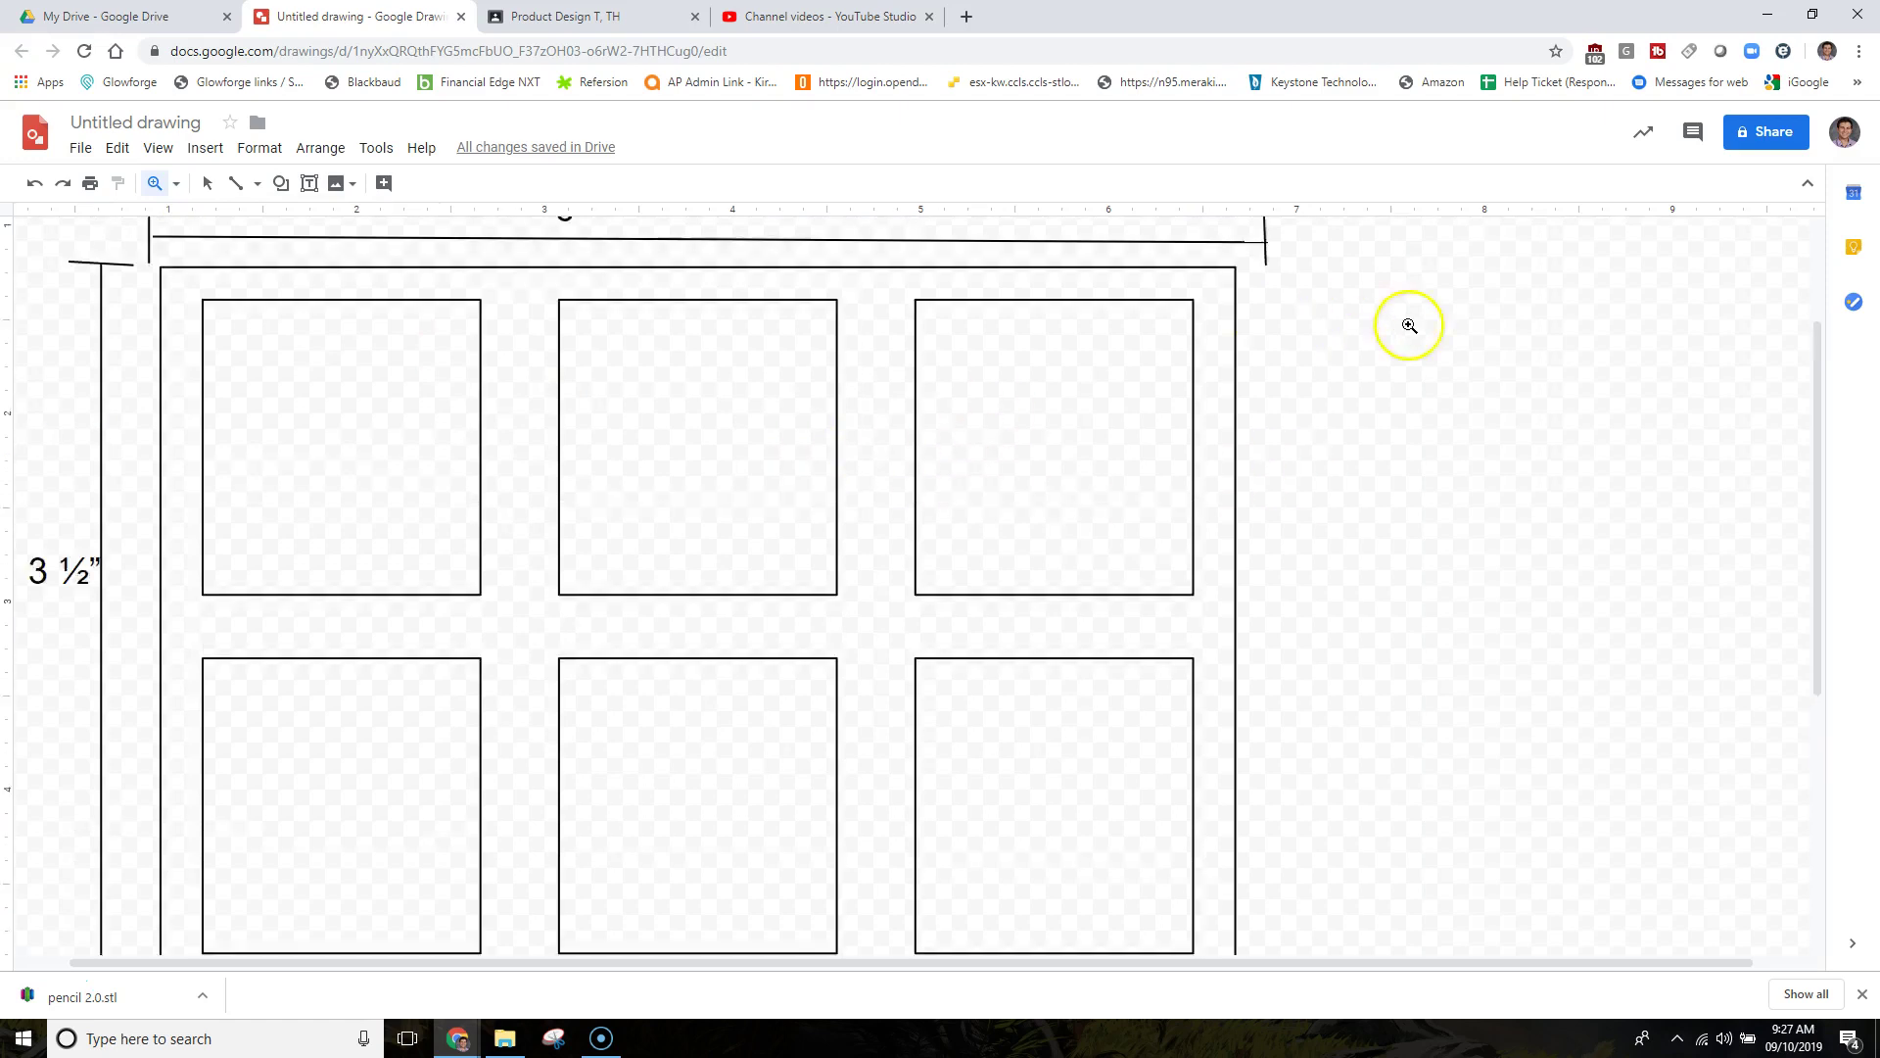
{"action": "scroll", "coordinate": [1116, 520], "scroll_direction": "up", "scroll_amount": 2}
{"action": "scroll", "coordinate": [491, 382], "scroll_direction": "down", "scroll_amount": 3}
{"action": "scroll", "coordinate": [519, 358], "scroll_direction": "up", "scroll_amount": 3}
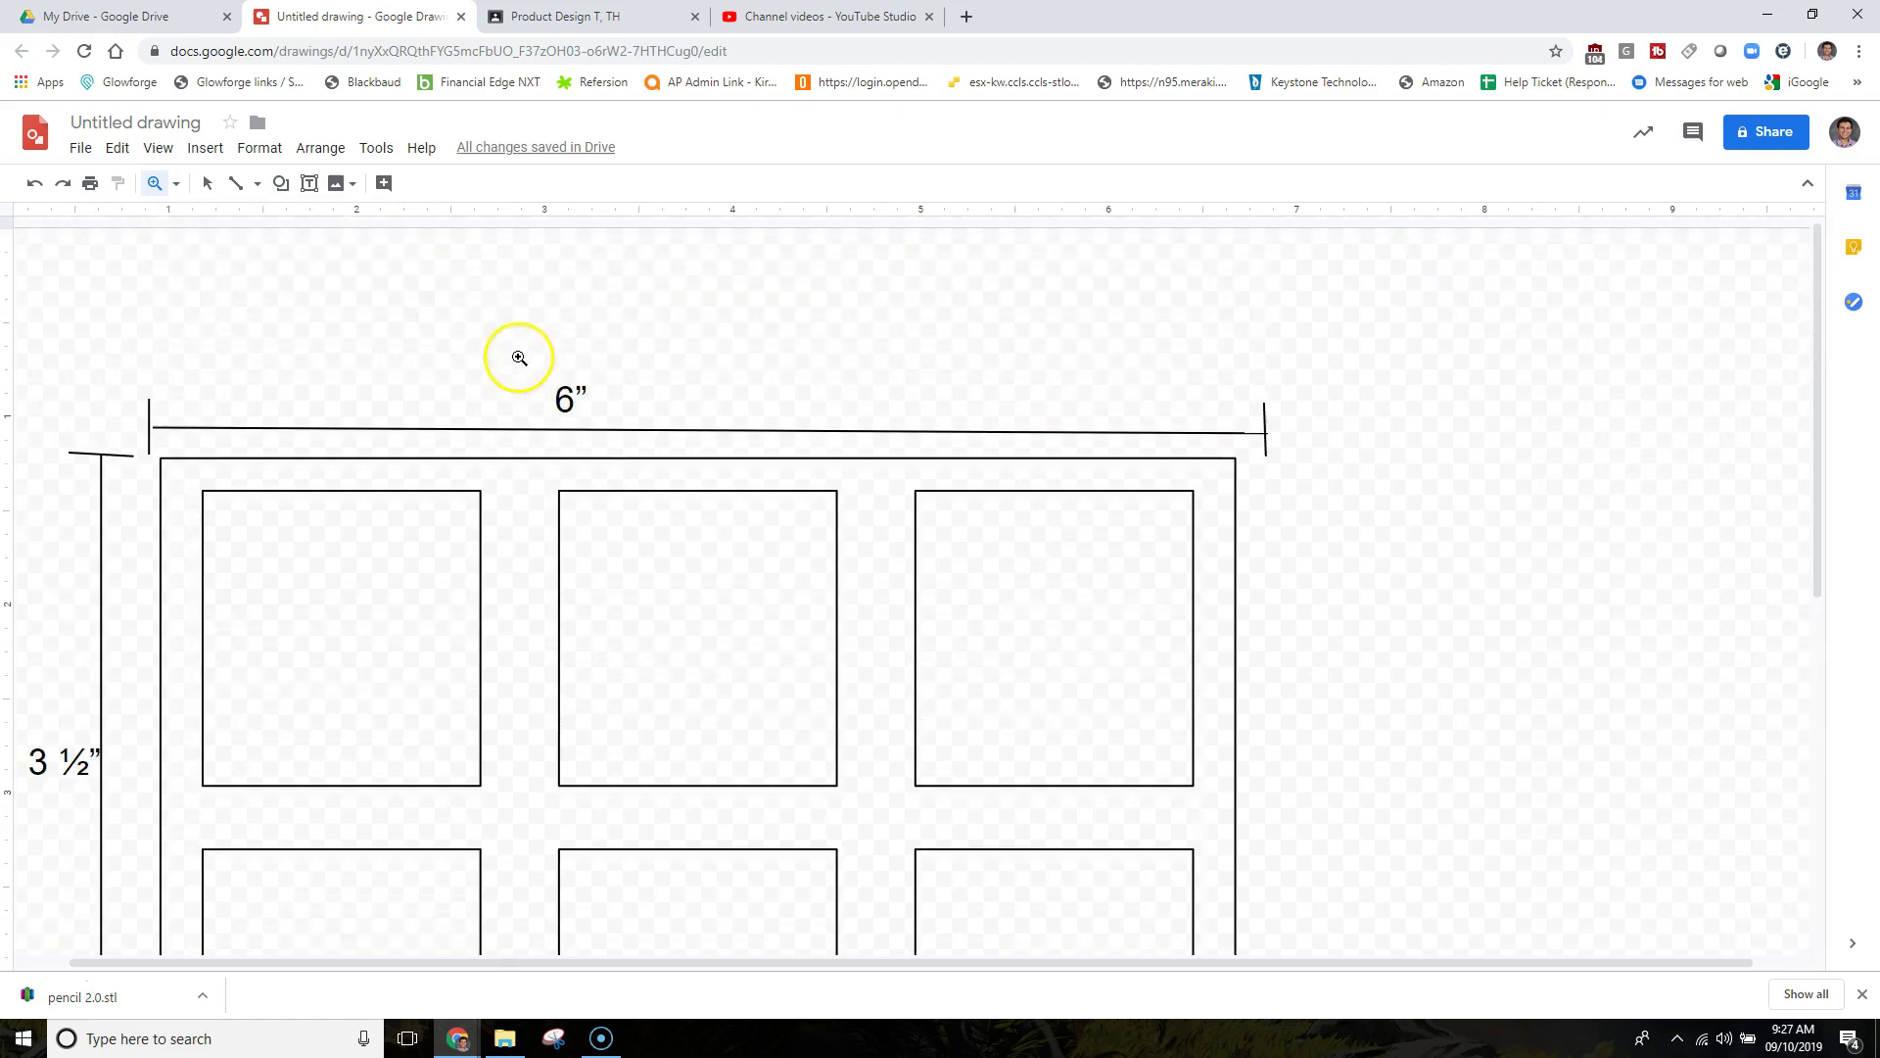
{"action": "left_click", "coordinate": [525, 498]}
{"action": "left_click", "coordinate": [509, 492]}
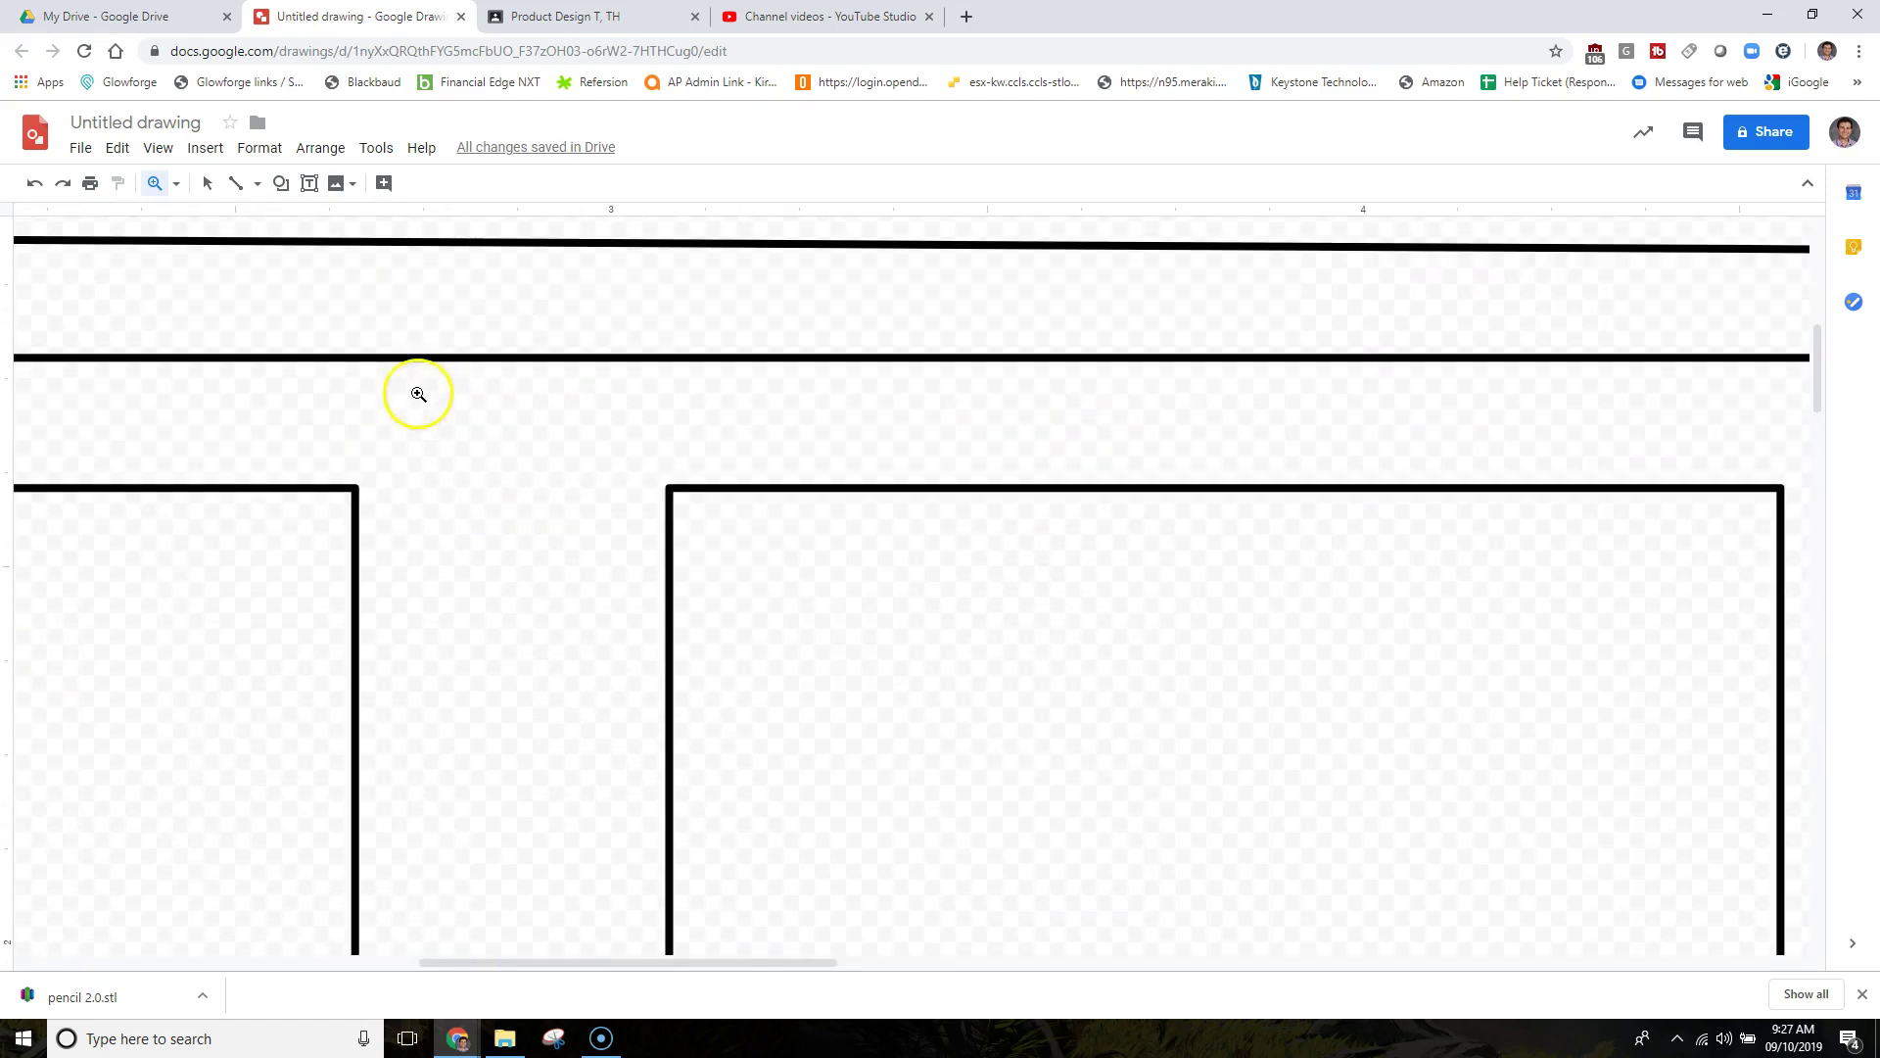
- Draw short top and bottom bars joined by a vertical line across the wall gap
{"action": "left_click", "coordinate": [236, 183]}
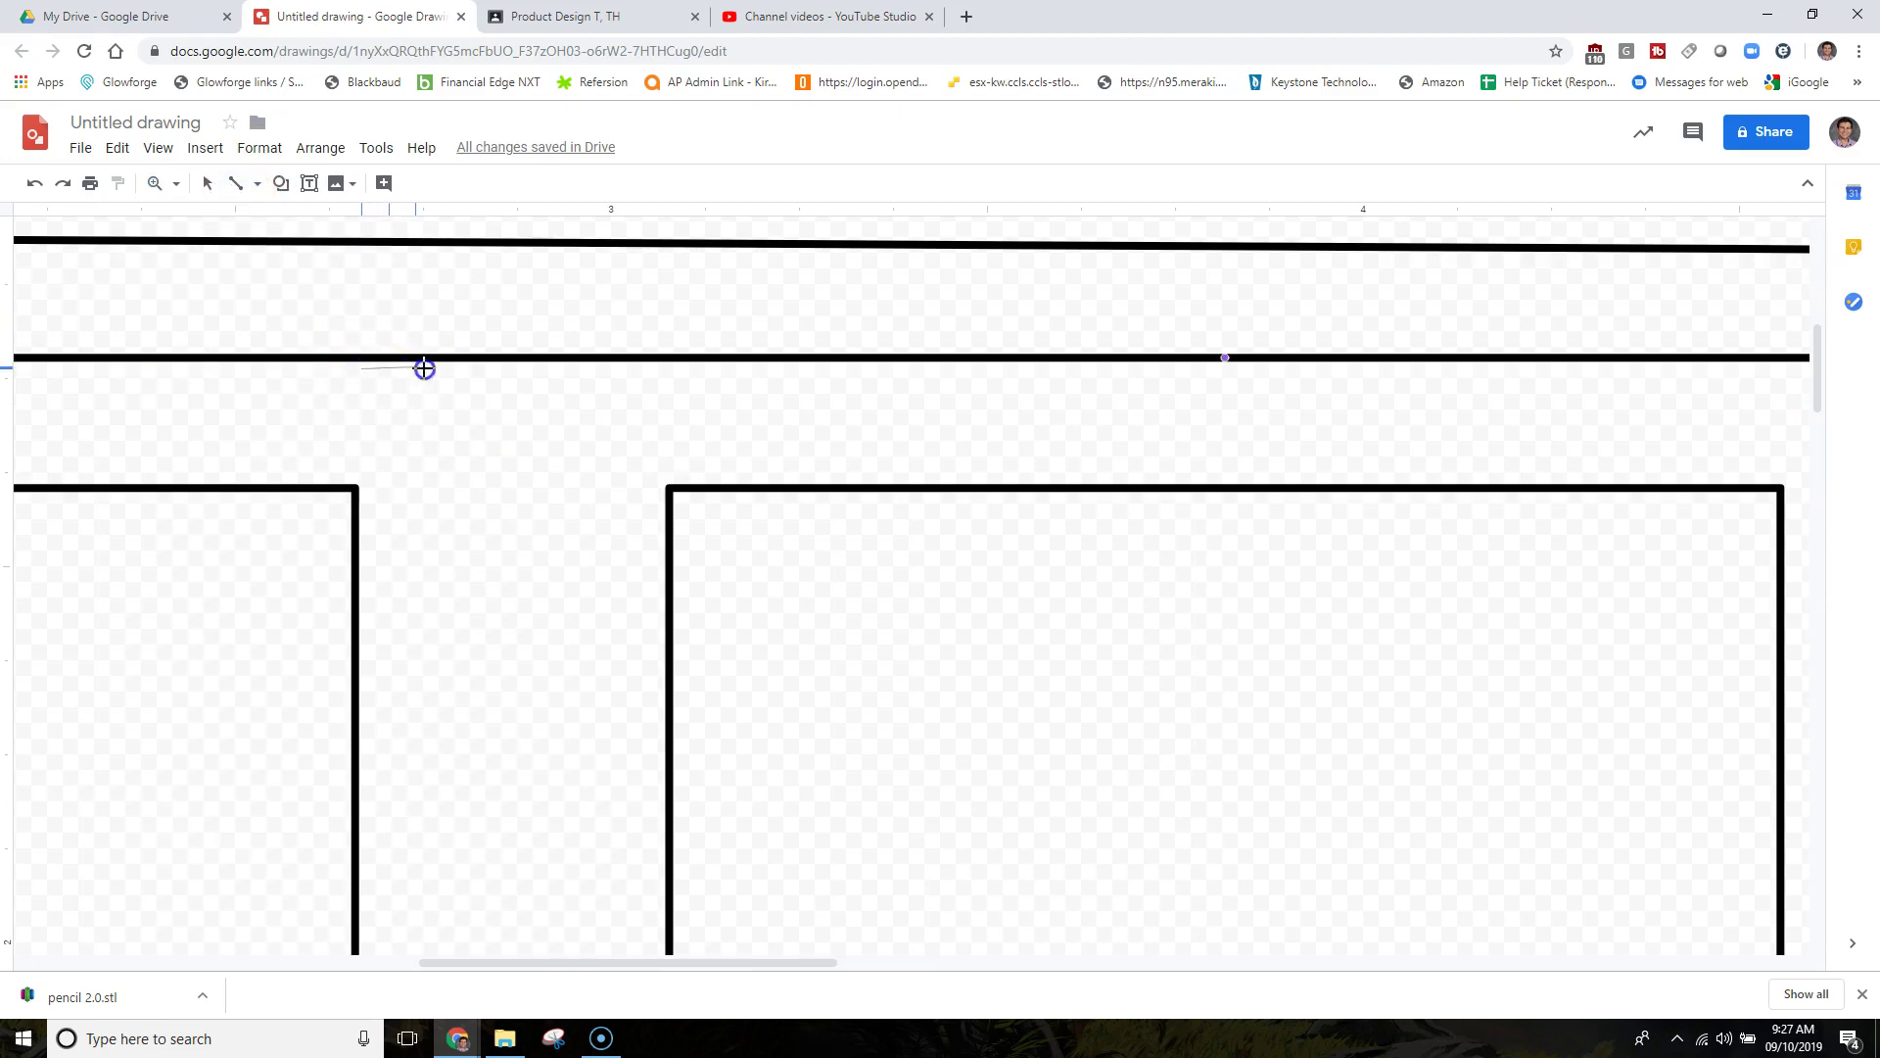
{"action": "left_click_drag", "start_coordinate": [432, 367], "coordinate": [433, 368]}
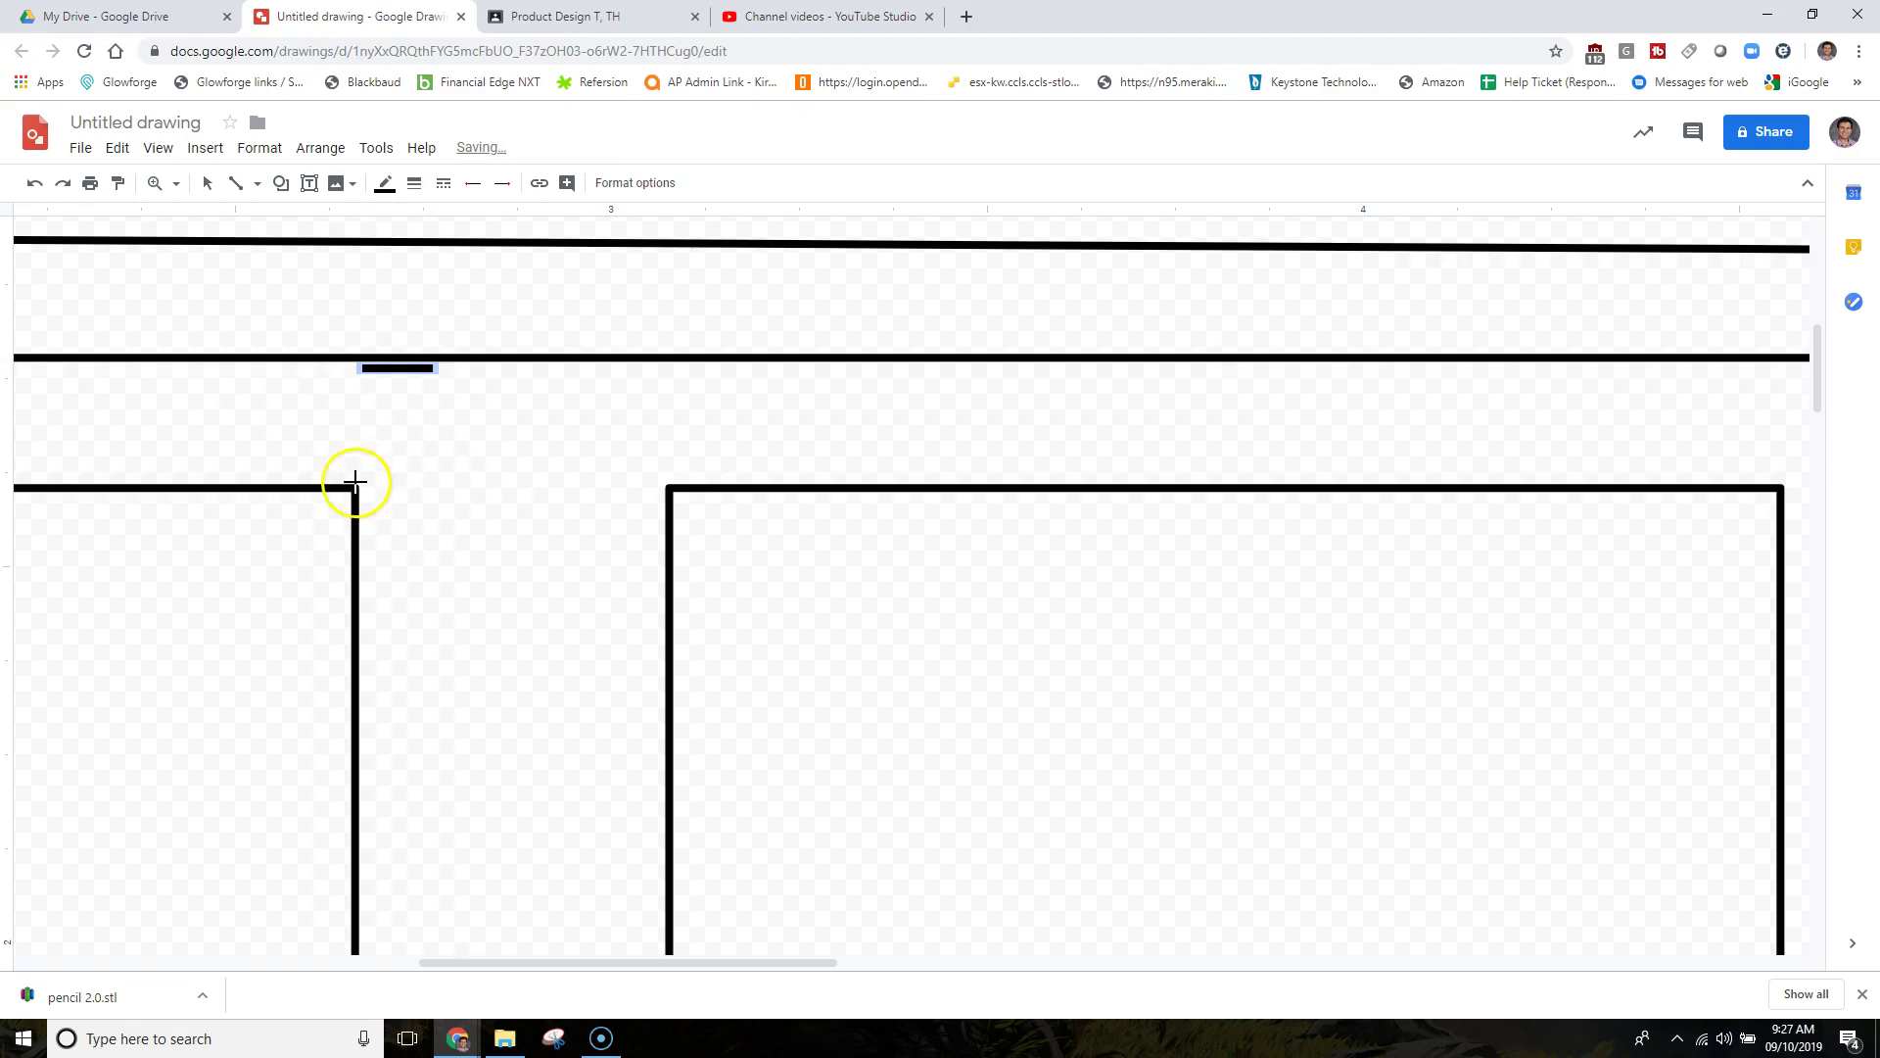
{"action": "left_click_drag", "start_coordinate": [409, 478], "coordinate": [420, 481]}
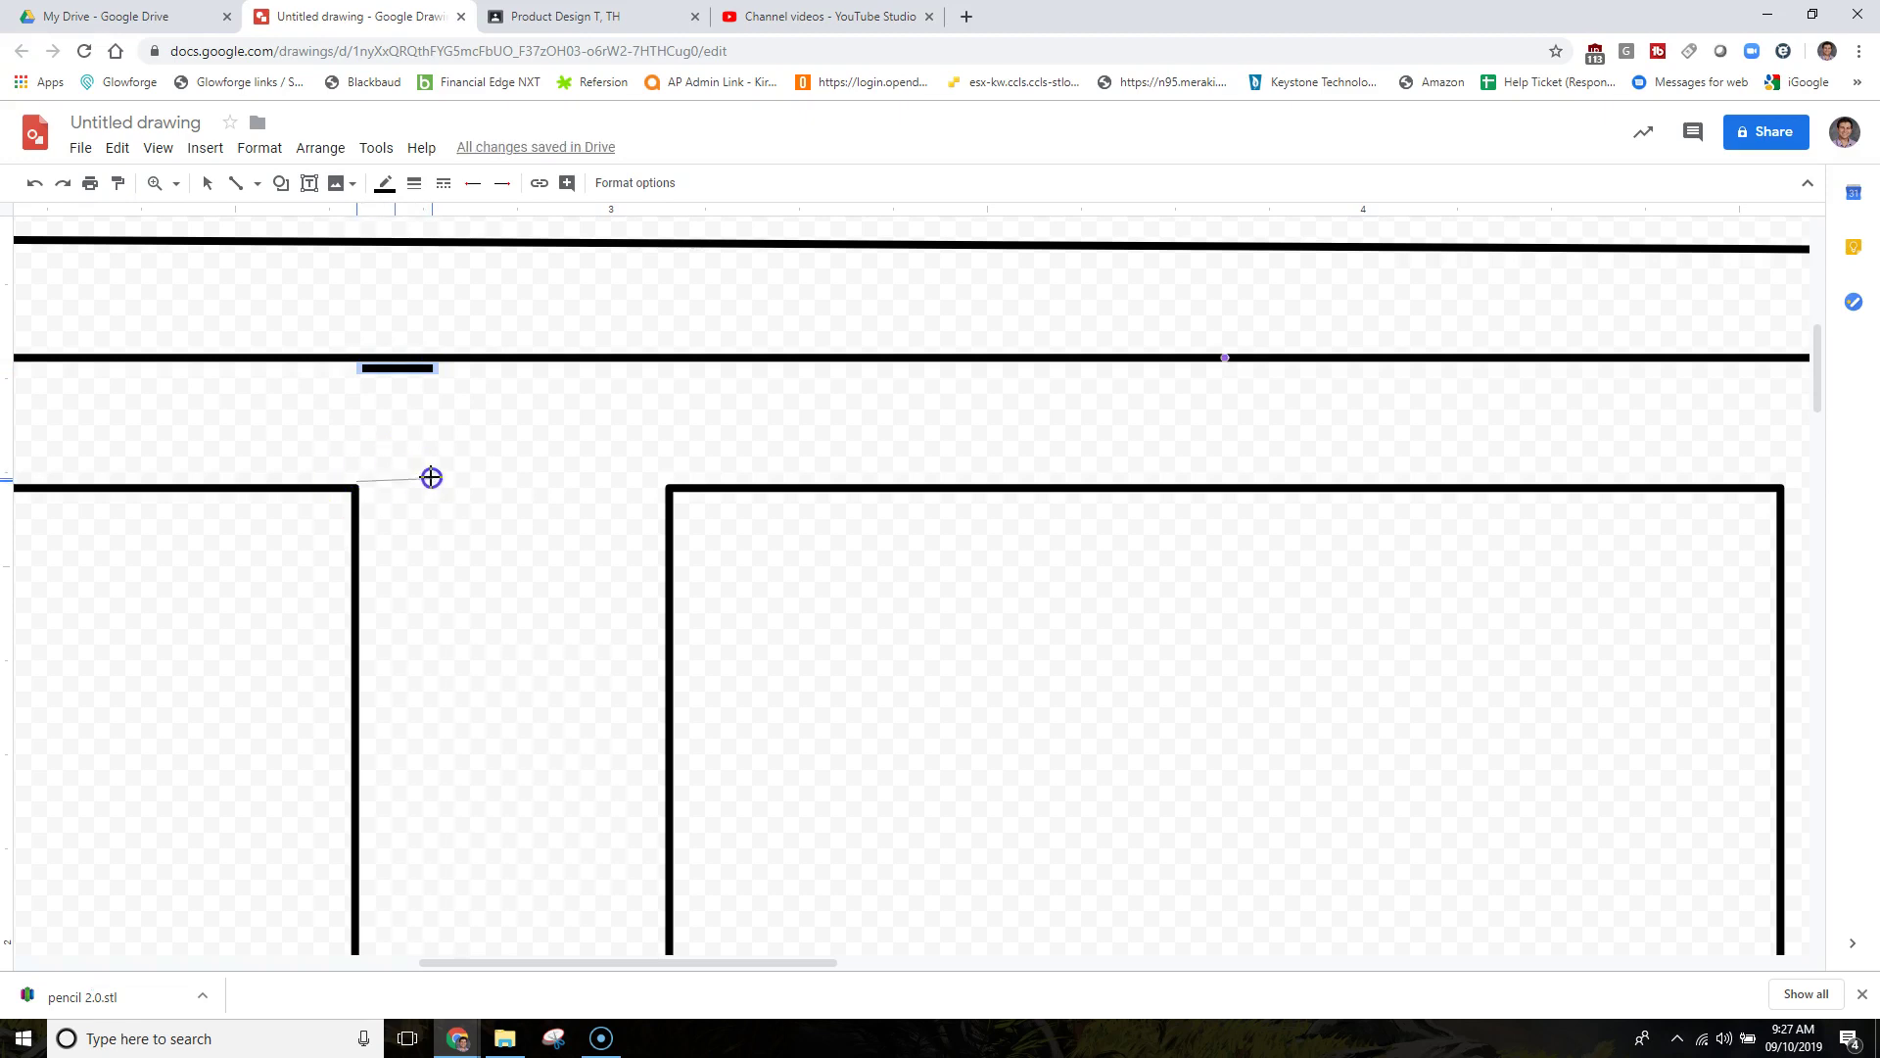
{"action": "left_click_drag", "start_coordinate": [431, 477], "coordinate": [432, 479]}
{"action": "left_click", "coordinate": [238, 184]}
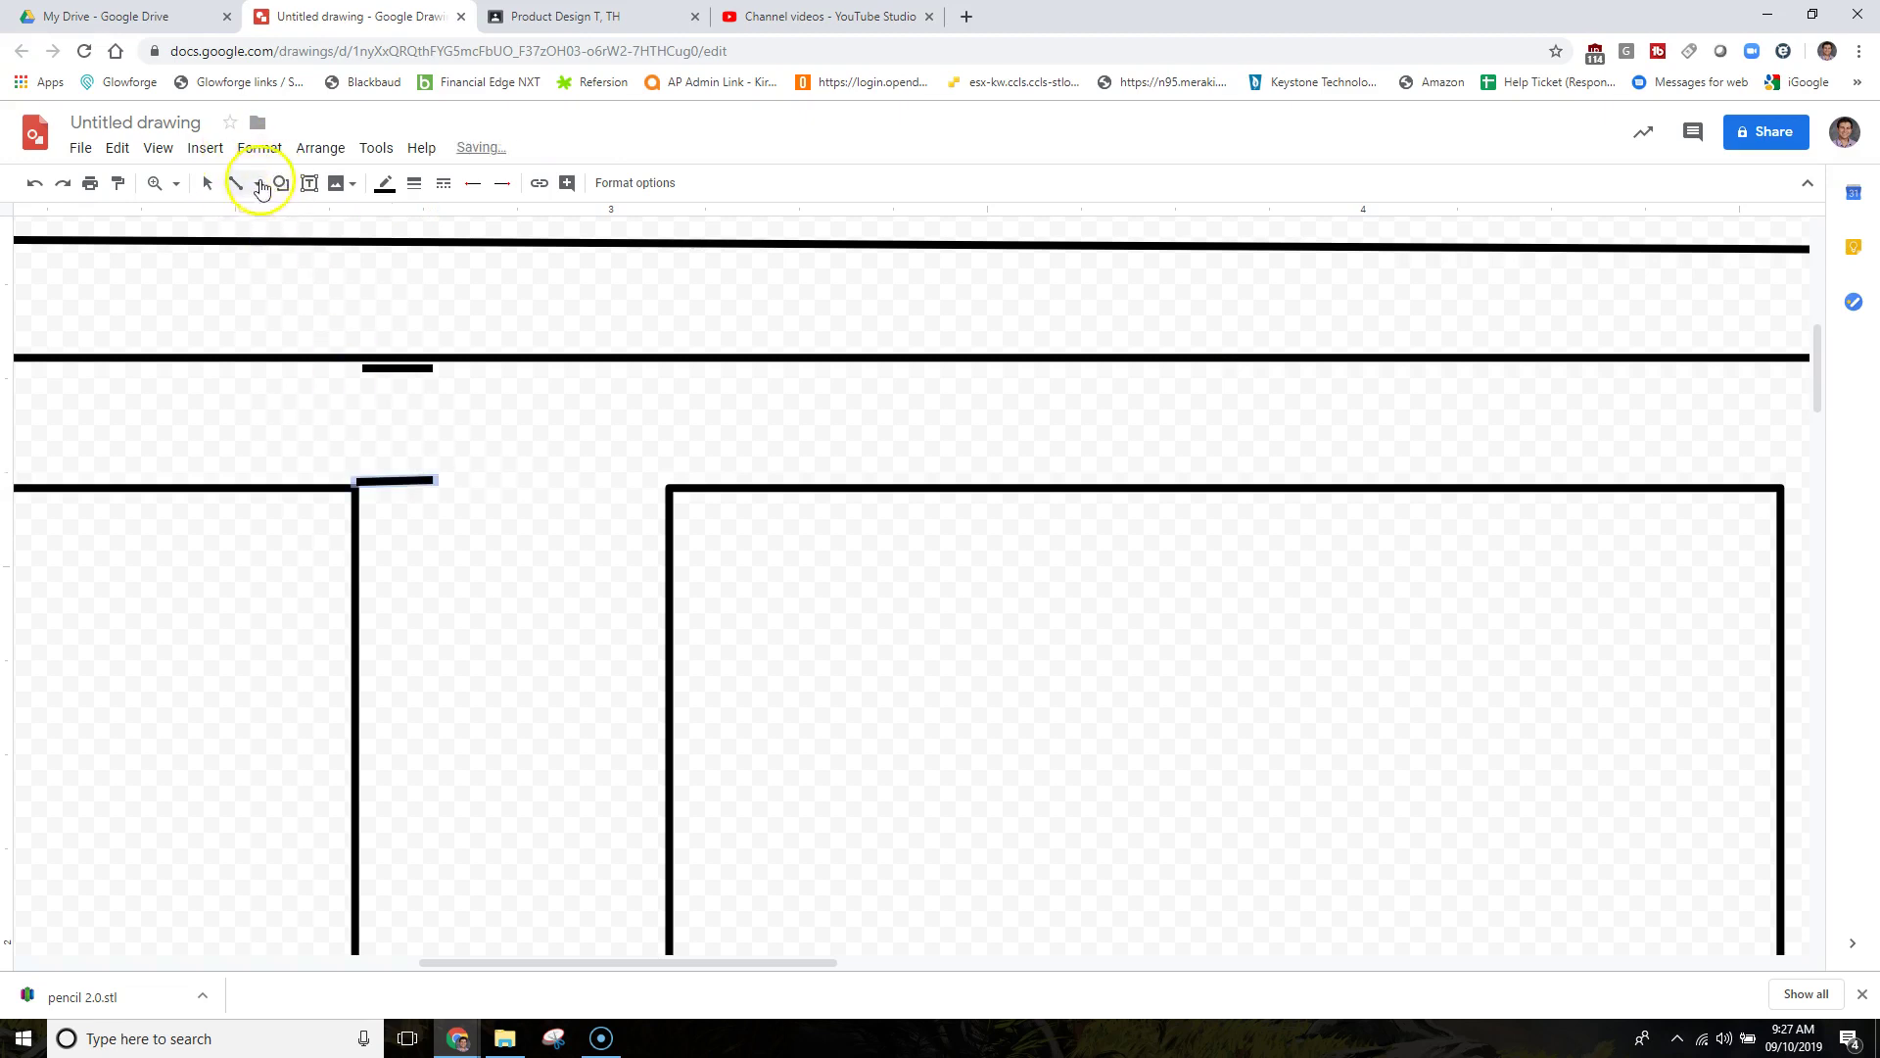
{"action": "left_click_drag", "start_coordinate": [397, 368], "coordinate": [397, 481]}
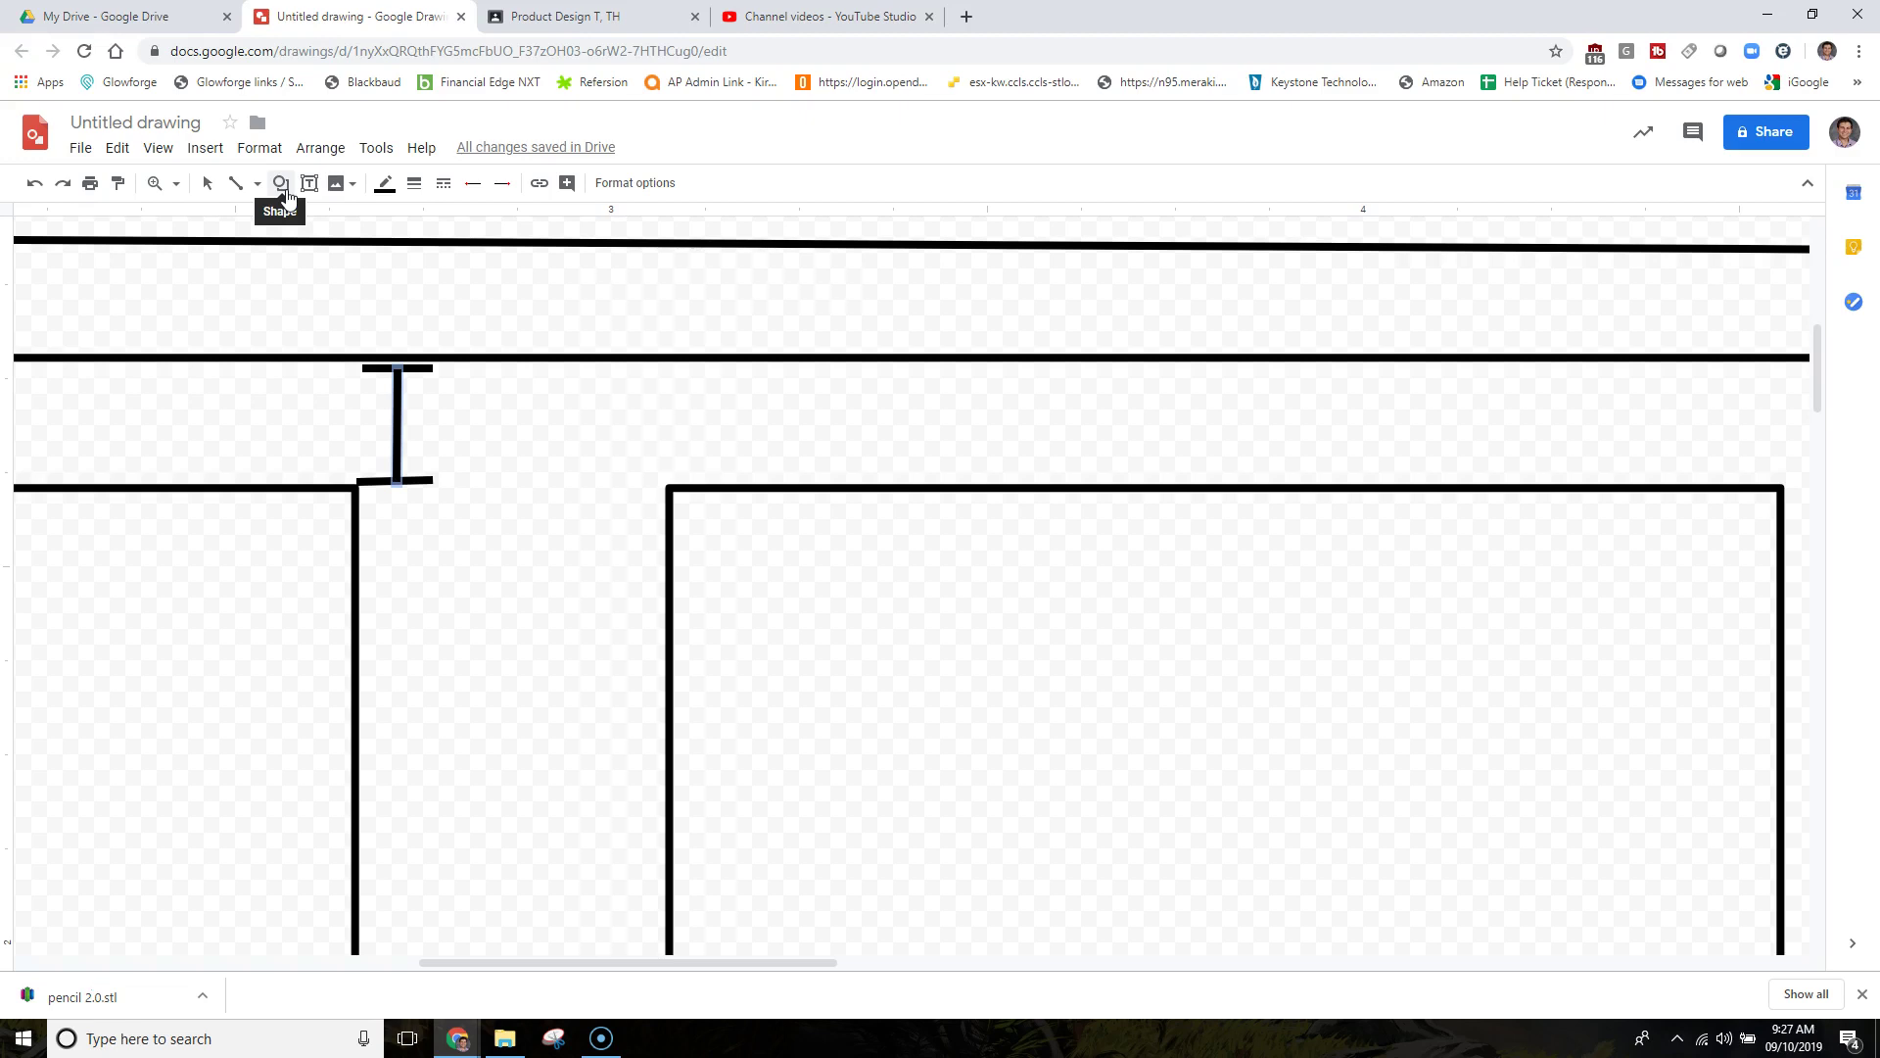
- Add a text box beside the gap marker reading 1/8" at font size 9
{"action": "left_click", "coordinate": [310, 183]}
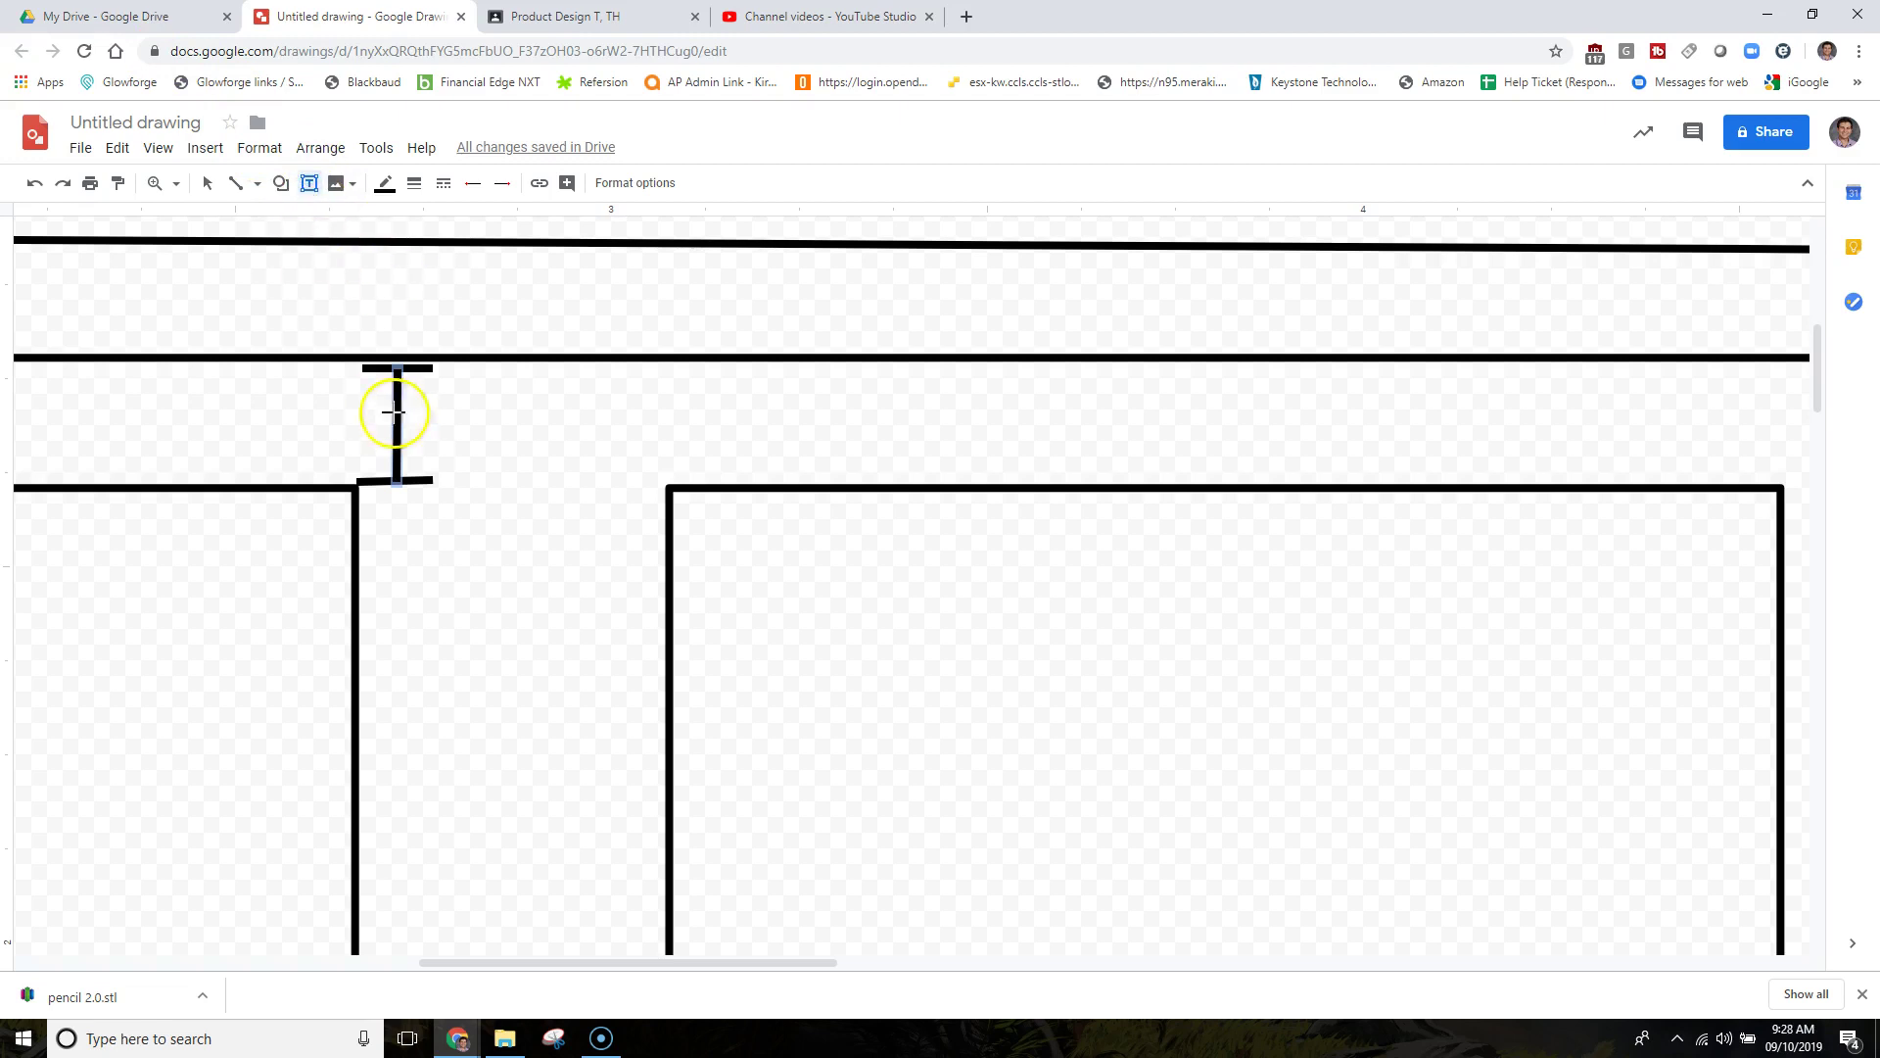
{"action": "left_click_drag", "start_coordinate": [464, 388], "coordinate": [611, 464]}
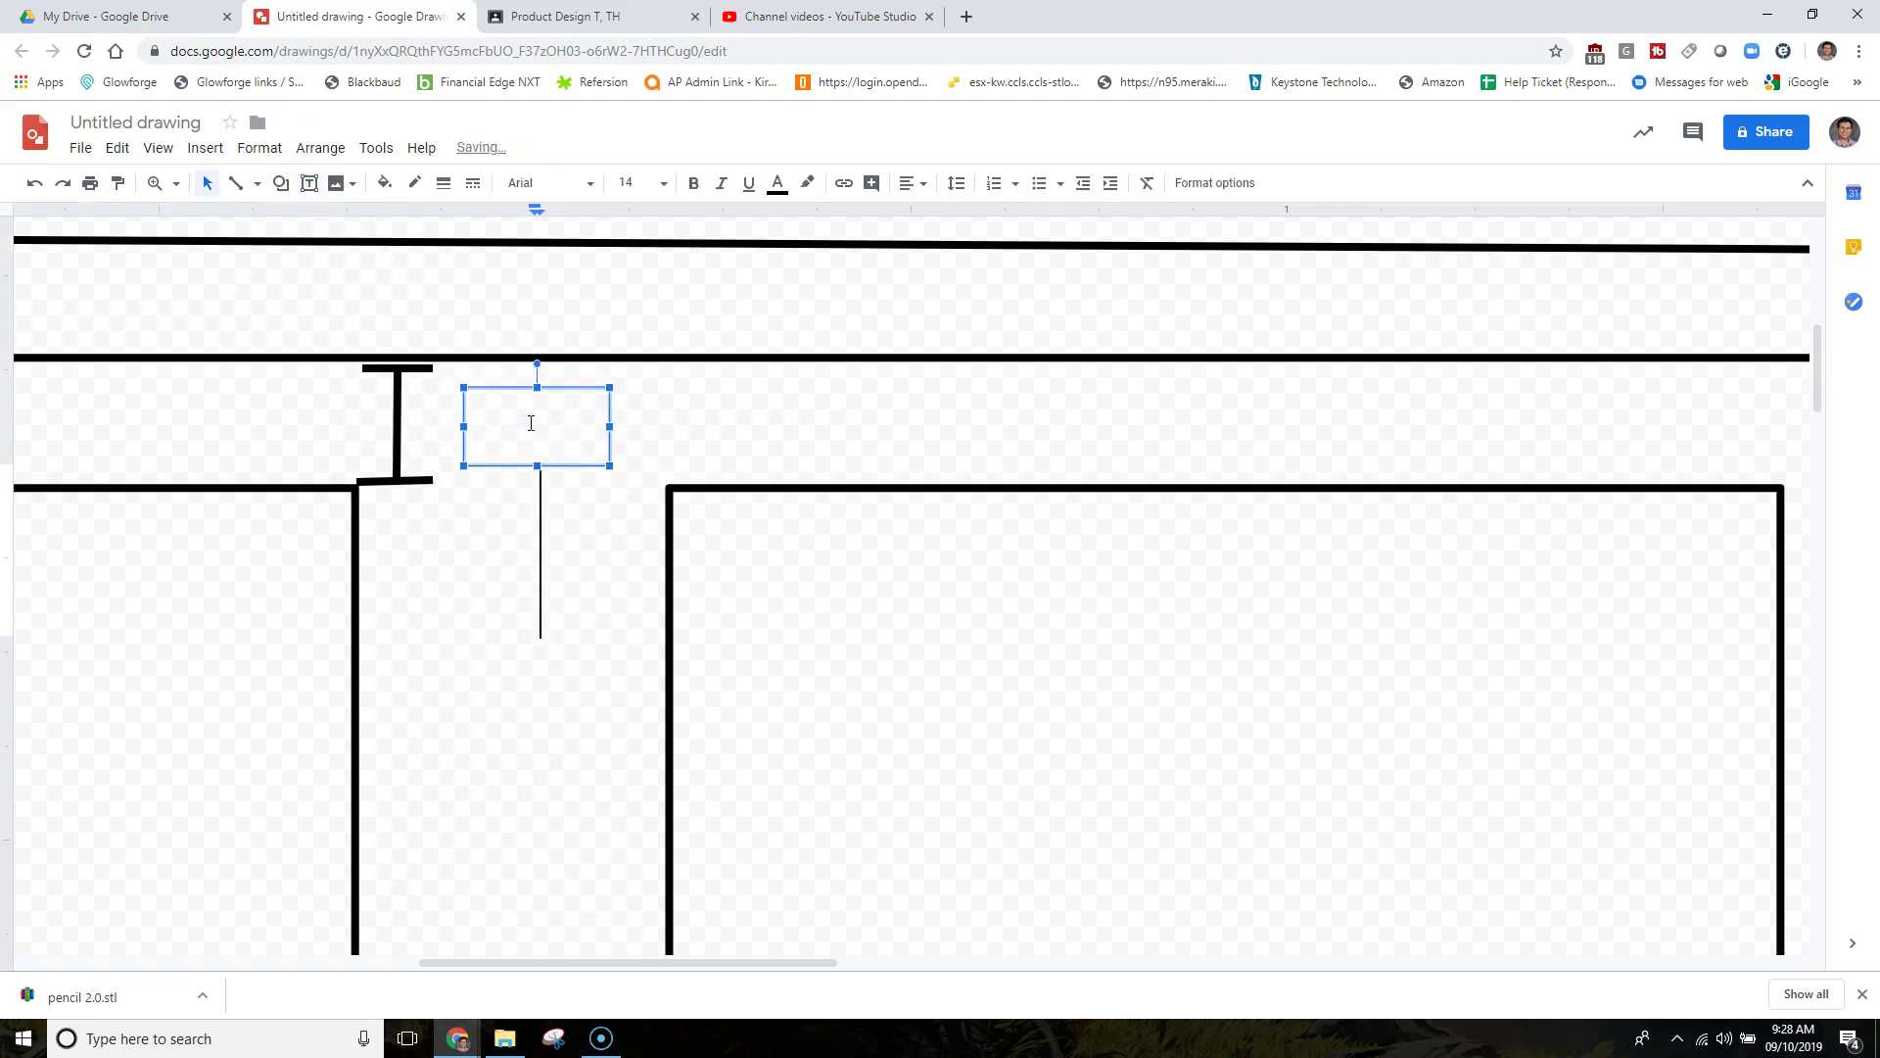
{"action": "type", "text": "1/"}
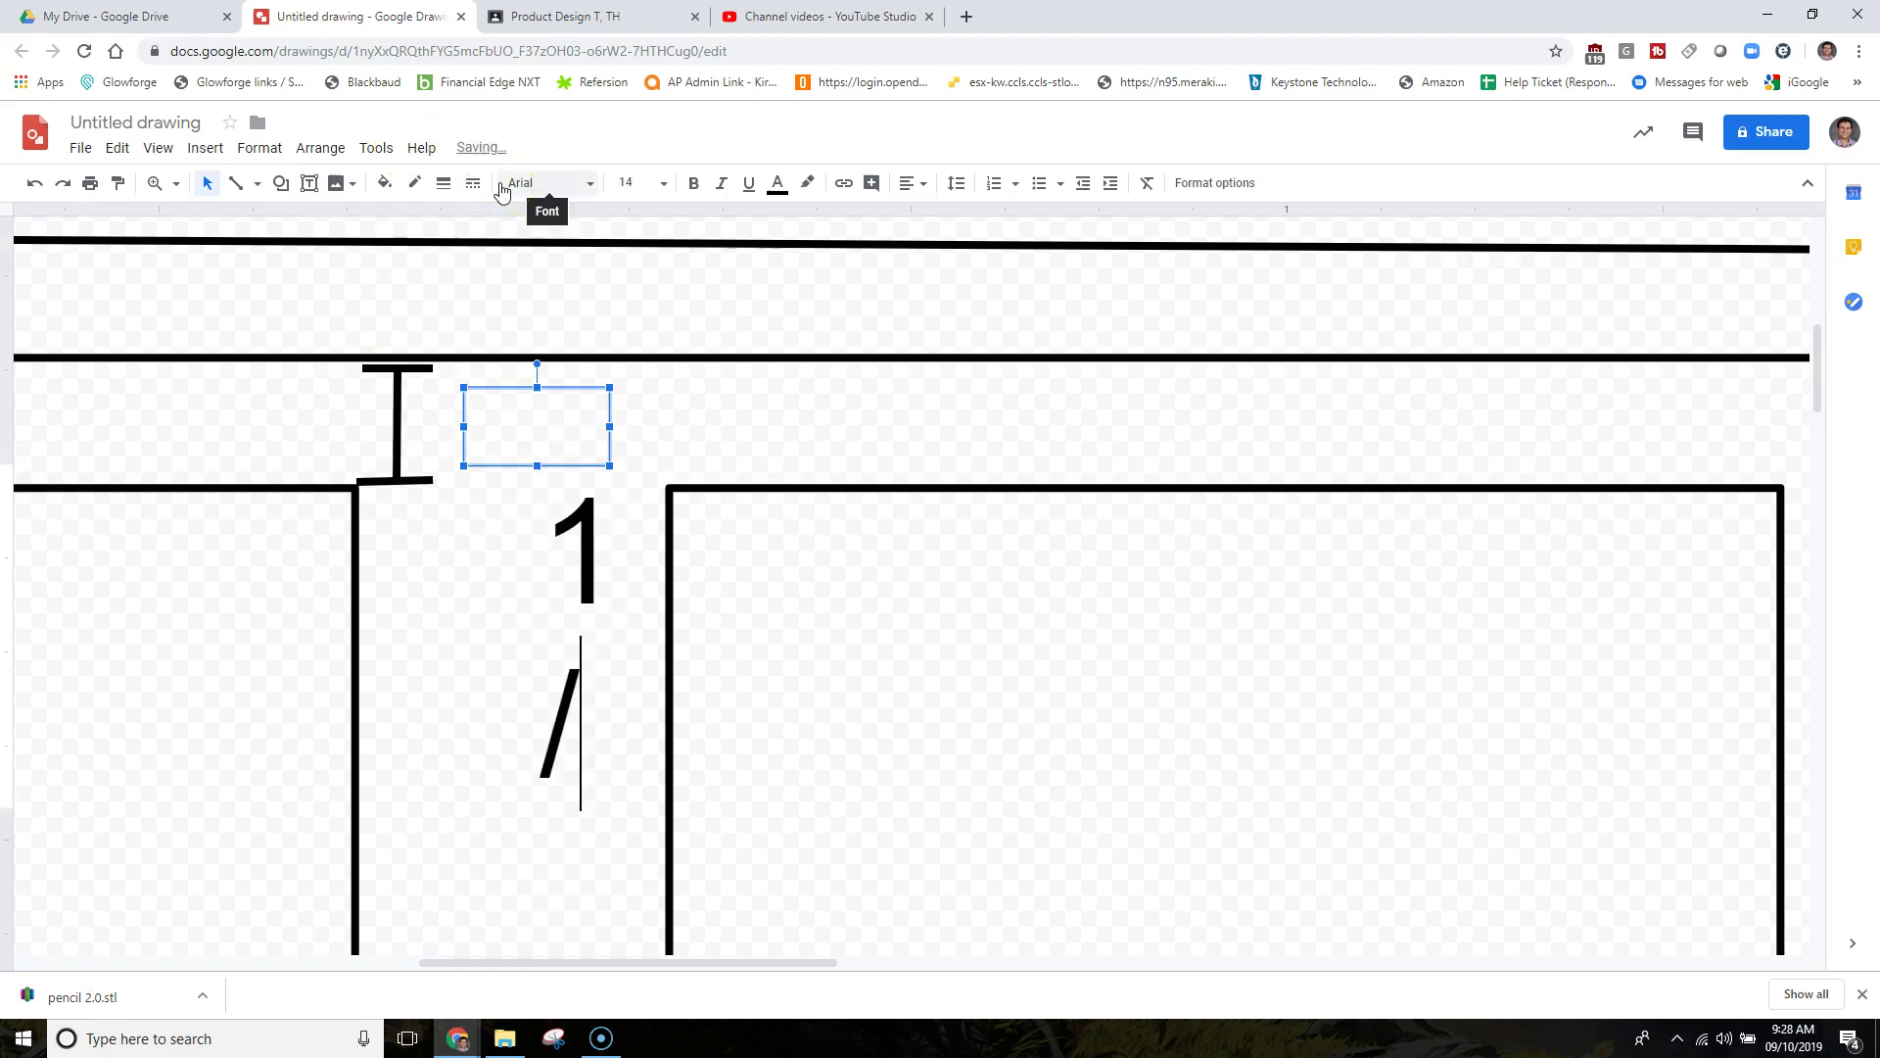
{"action": "type", "text": "8\""}
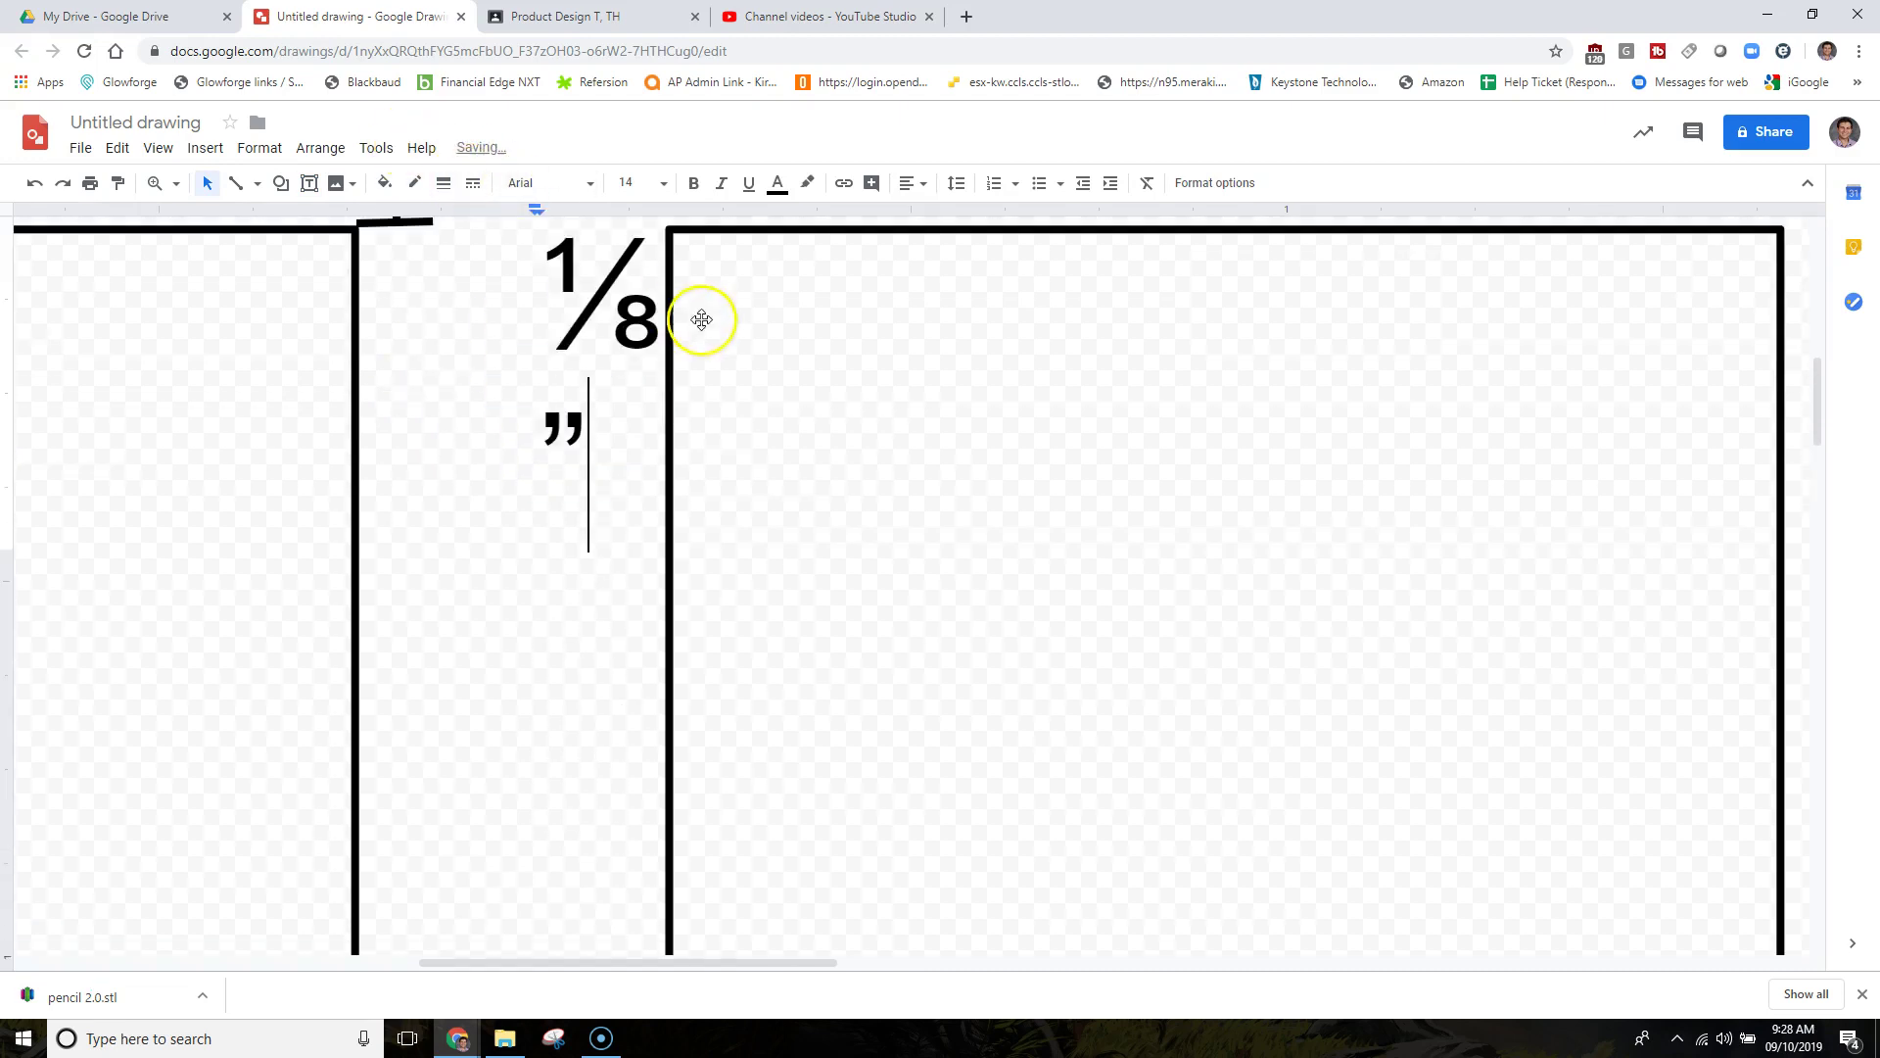
{"action": "scroll", "coordinate": [631, 461], "scroll_direction": "up", "scroll_amount": 3}
{"action": "left_click", "coordinate": [600, 755]}
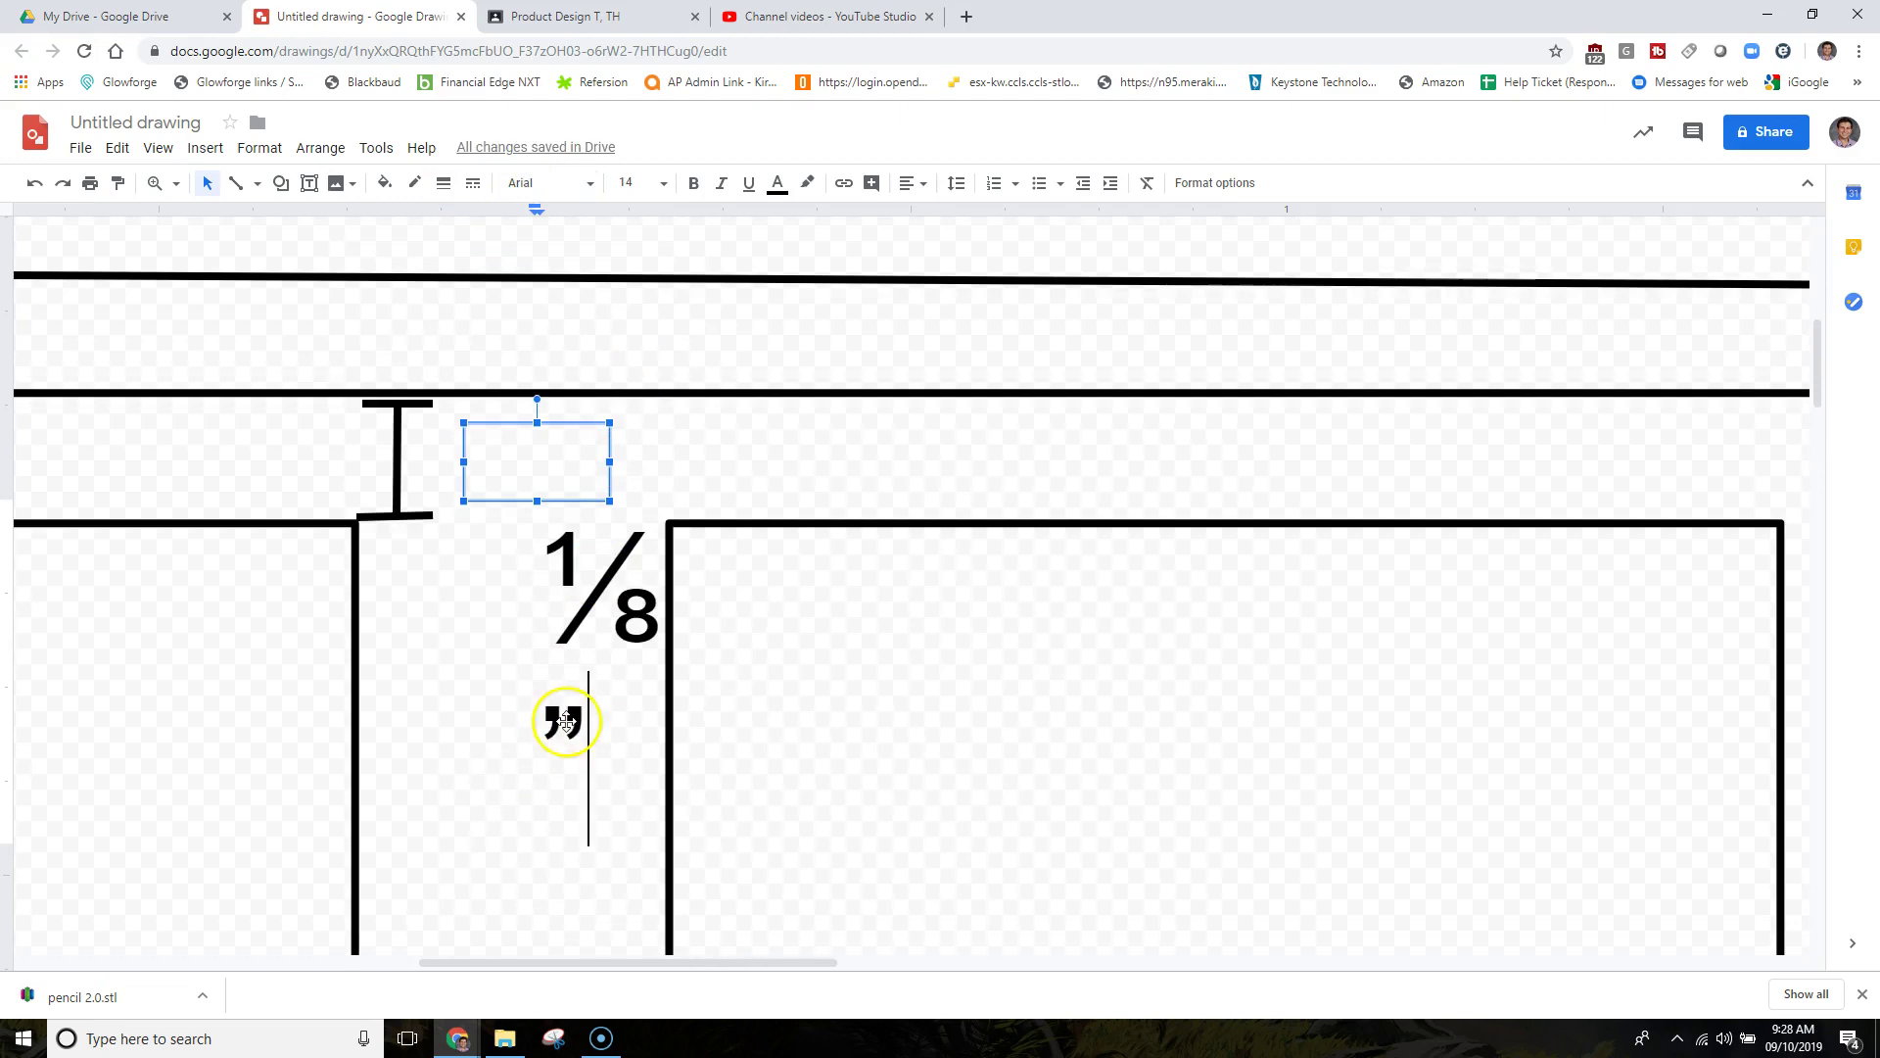
{"action": "key", "text": "ctrl+a"}
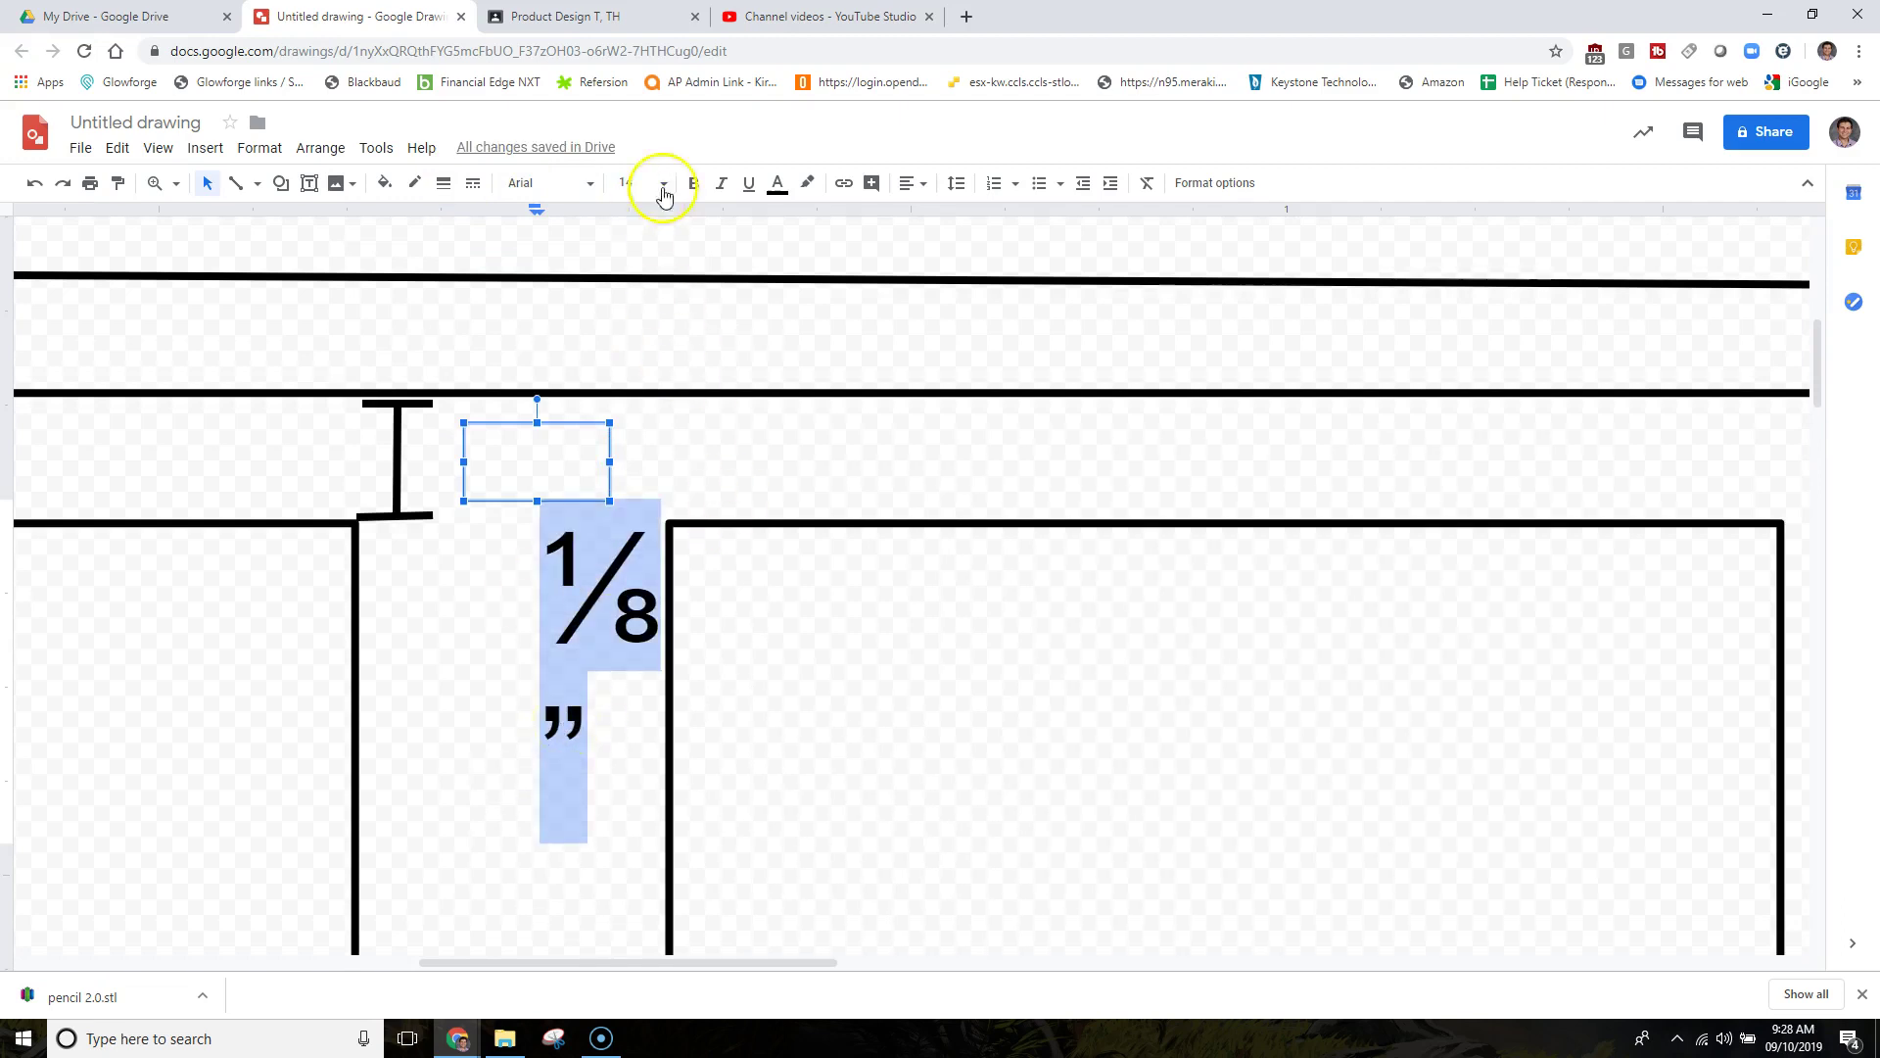
{"action": "left_click", "coordinate": [663, 183]}
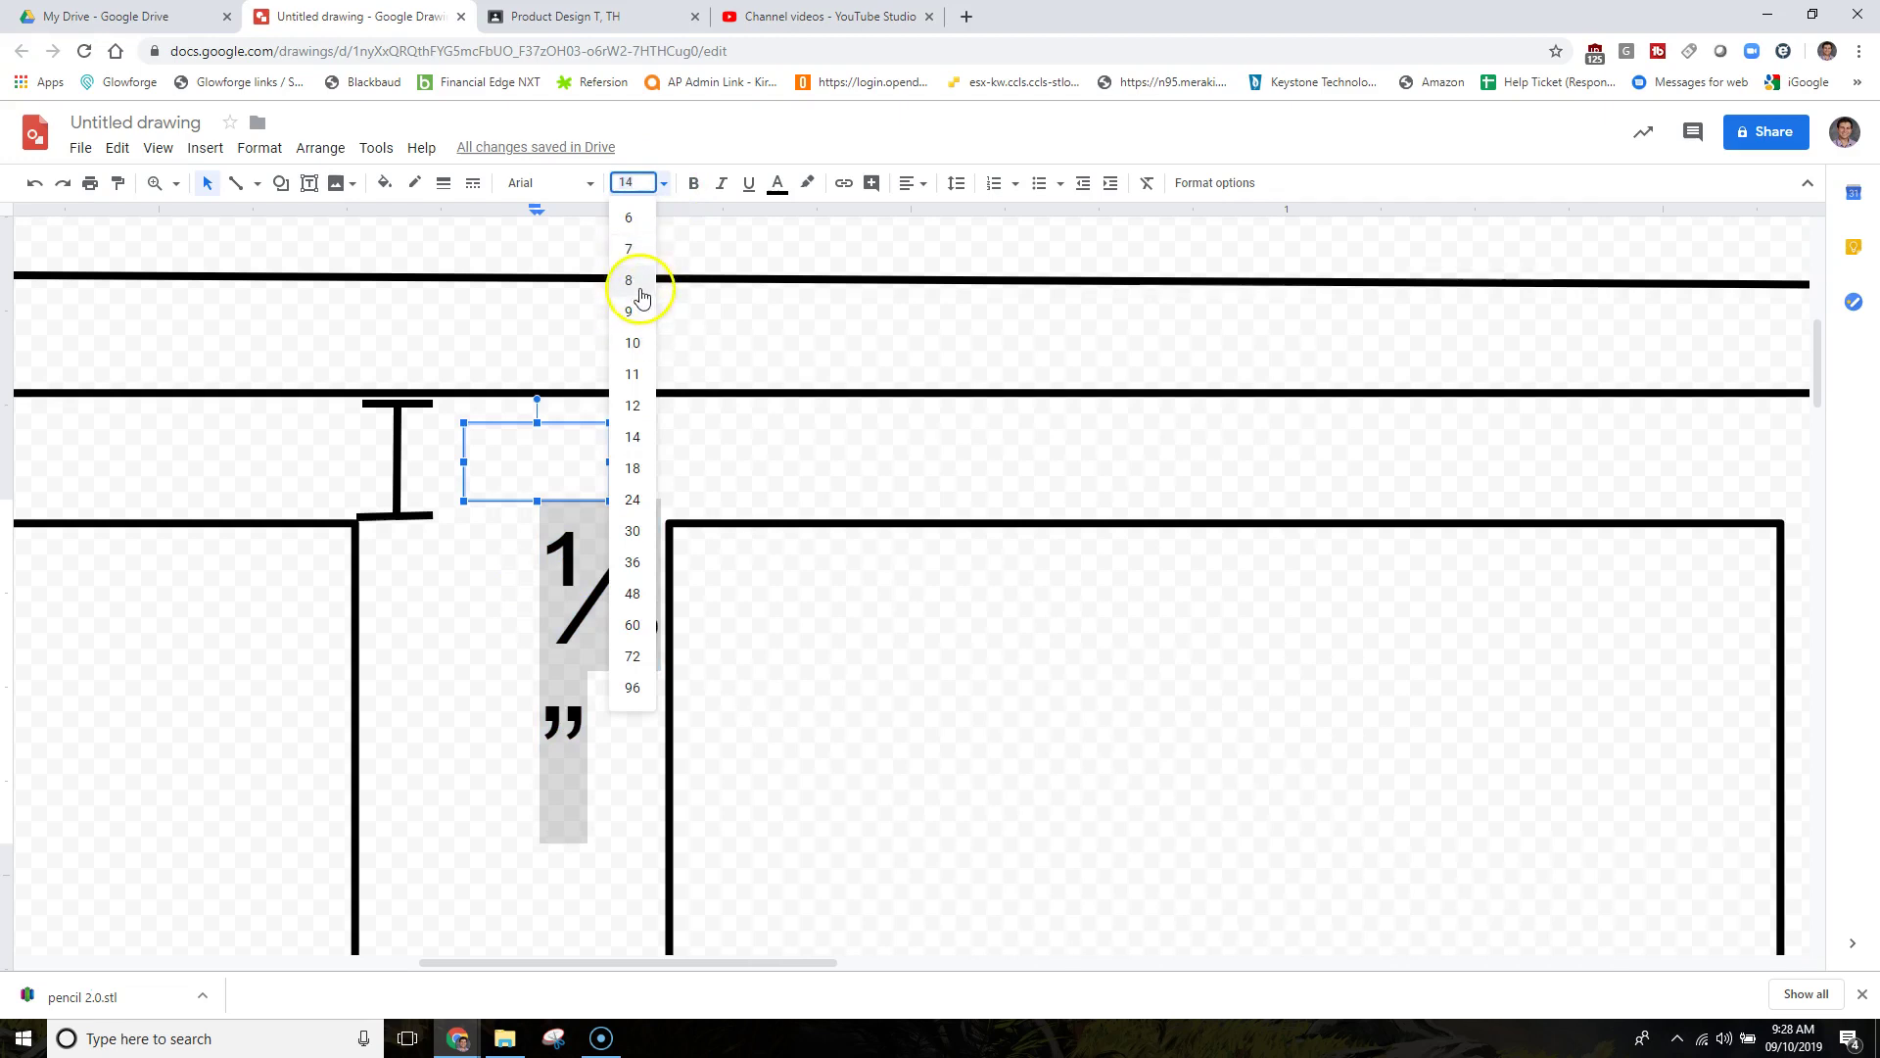
{"action": "left_click", "coordinate": [632, 311]}
- Change the label text to 1/16" with font size 6
{"action": "left_click", "coordinate": [593, 575]}
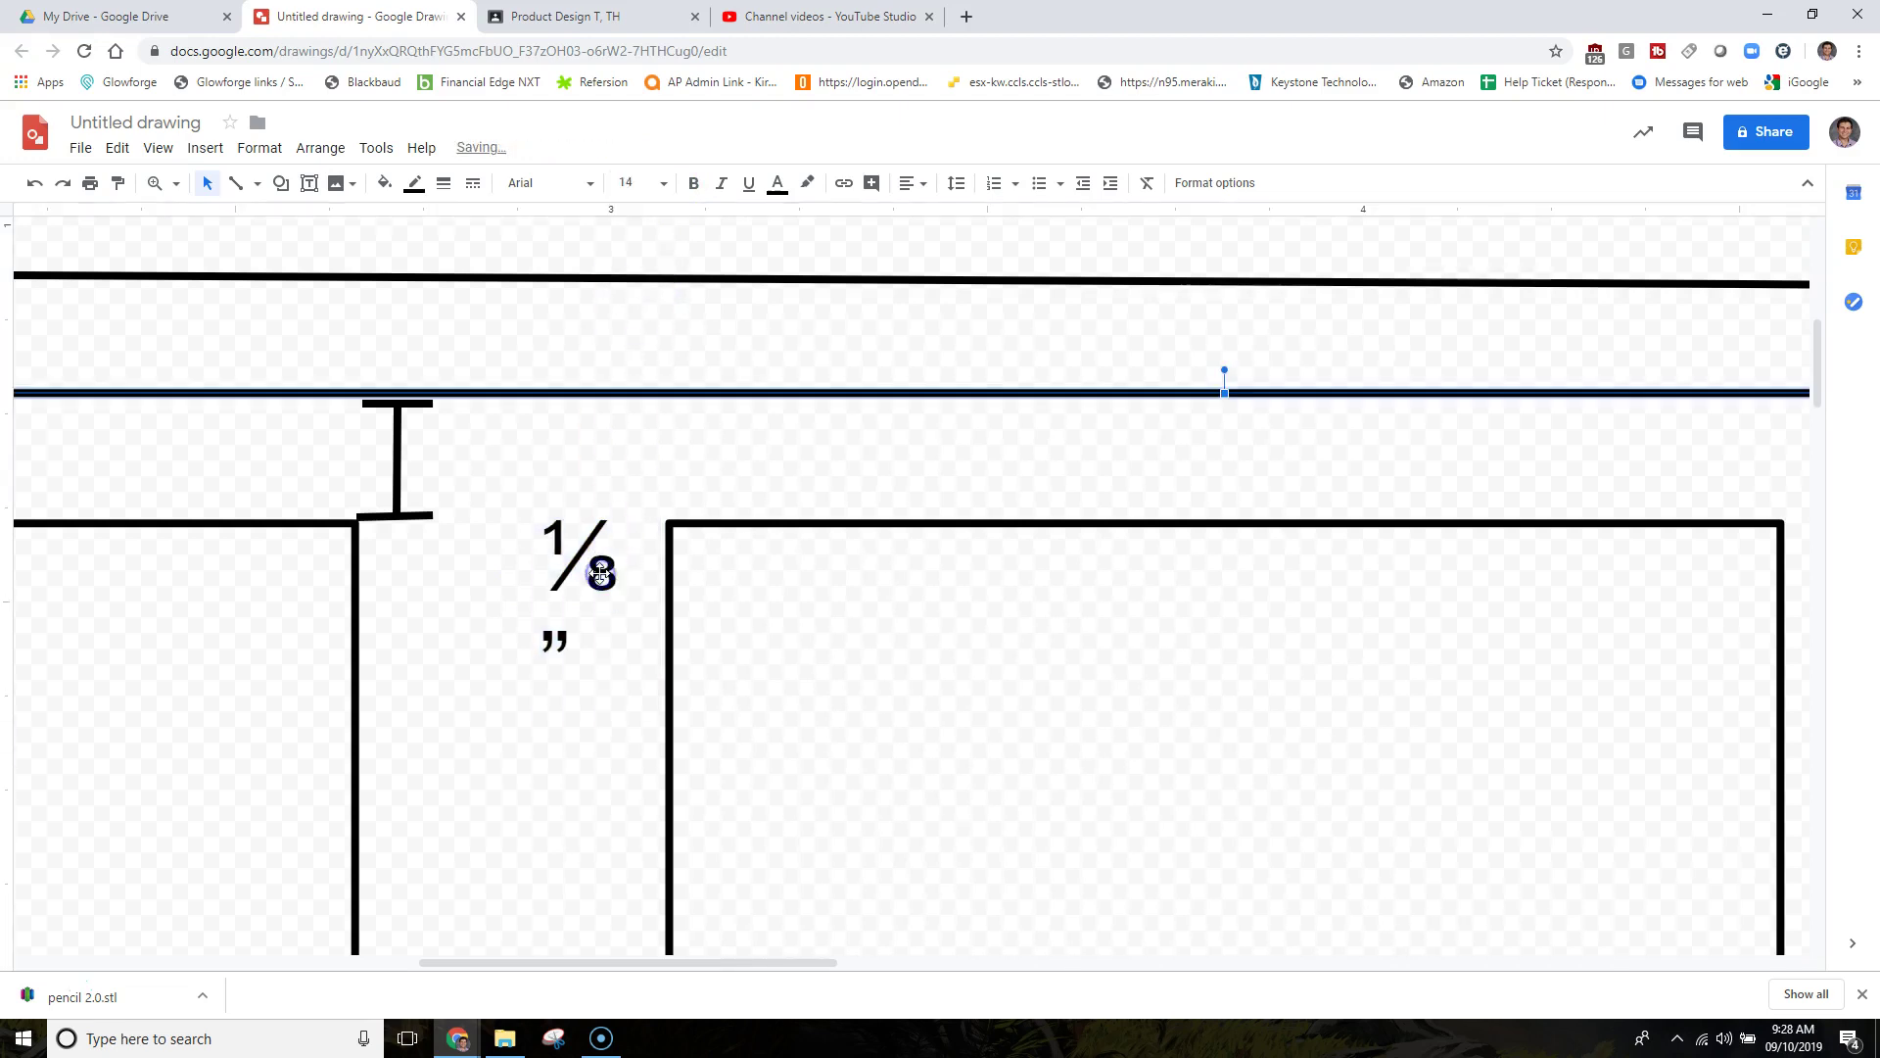
{"action": "key", "text": "BackSpace"}
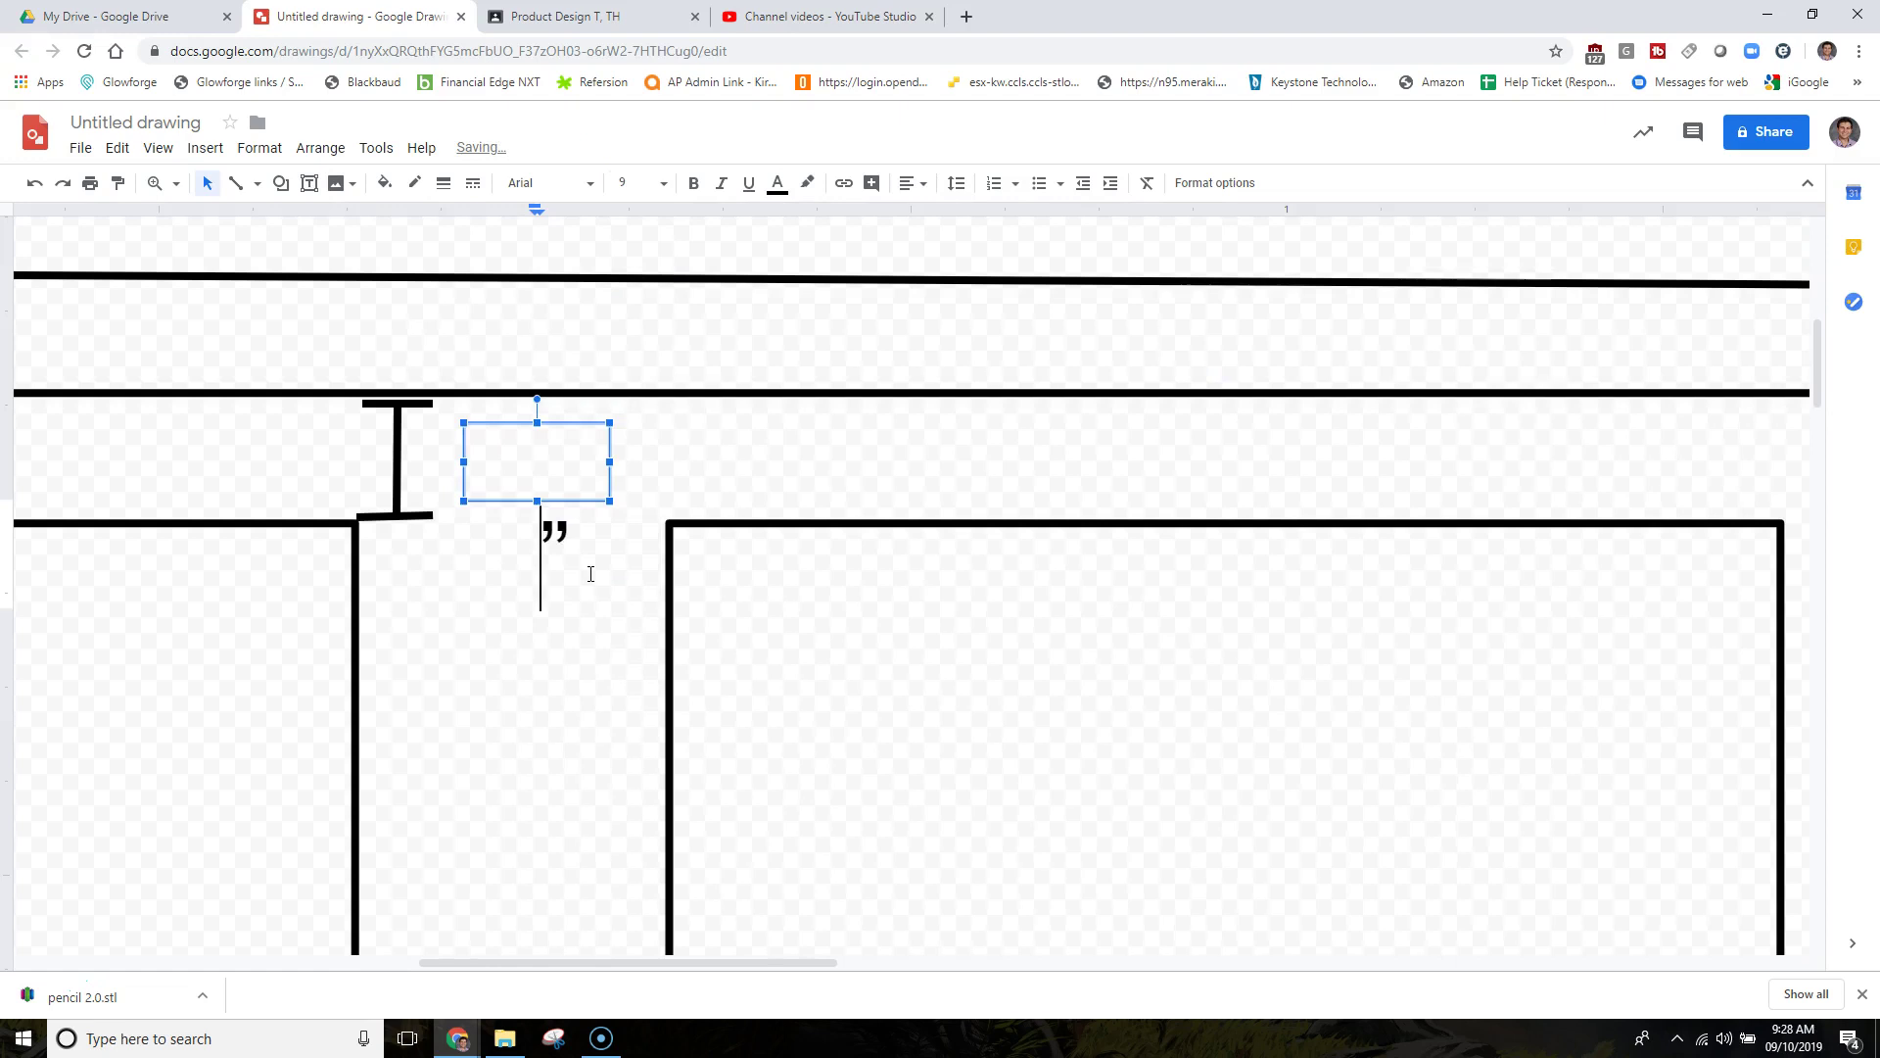
{"action": "type", "text": "16"}
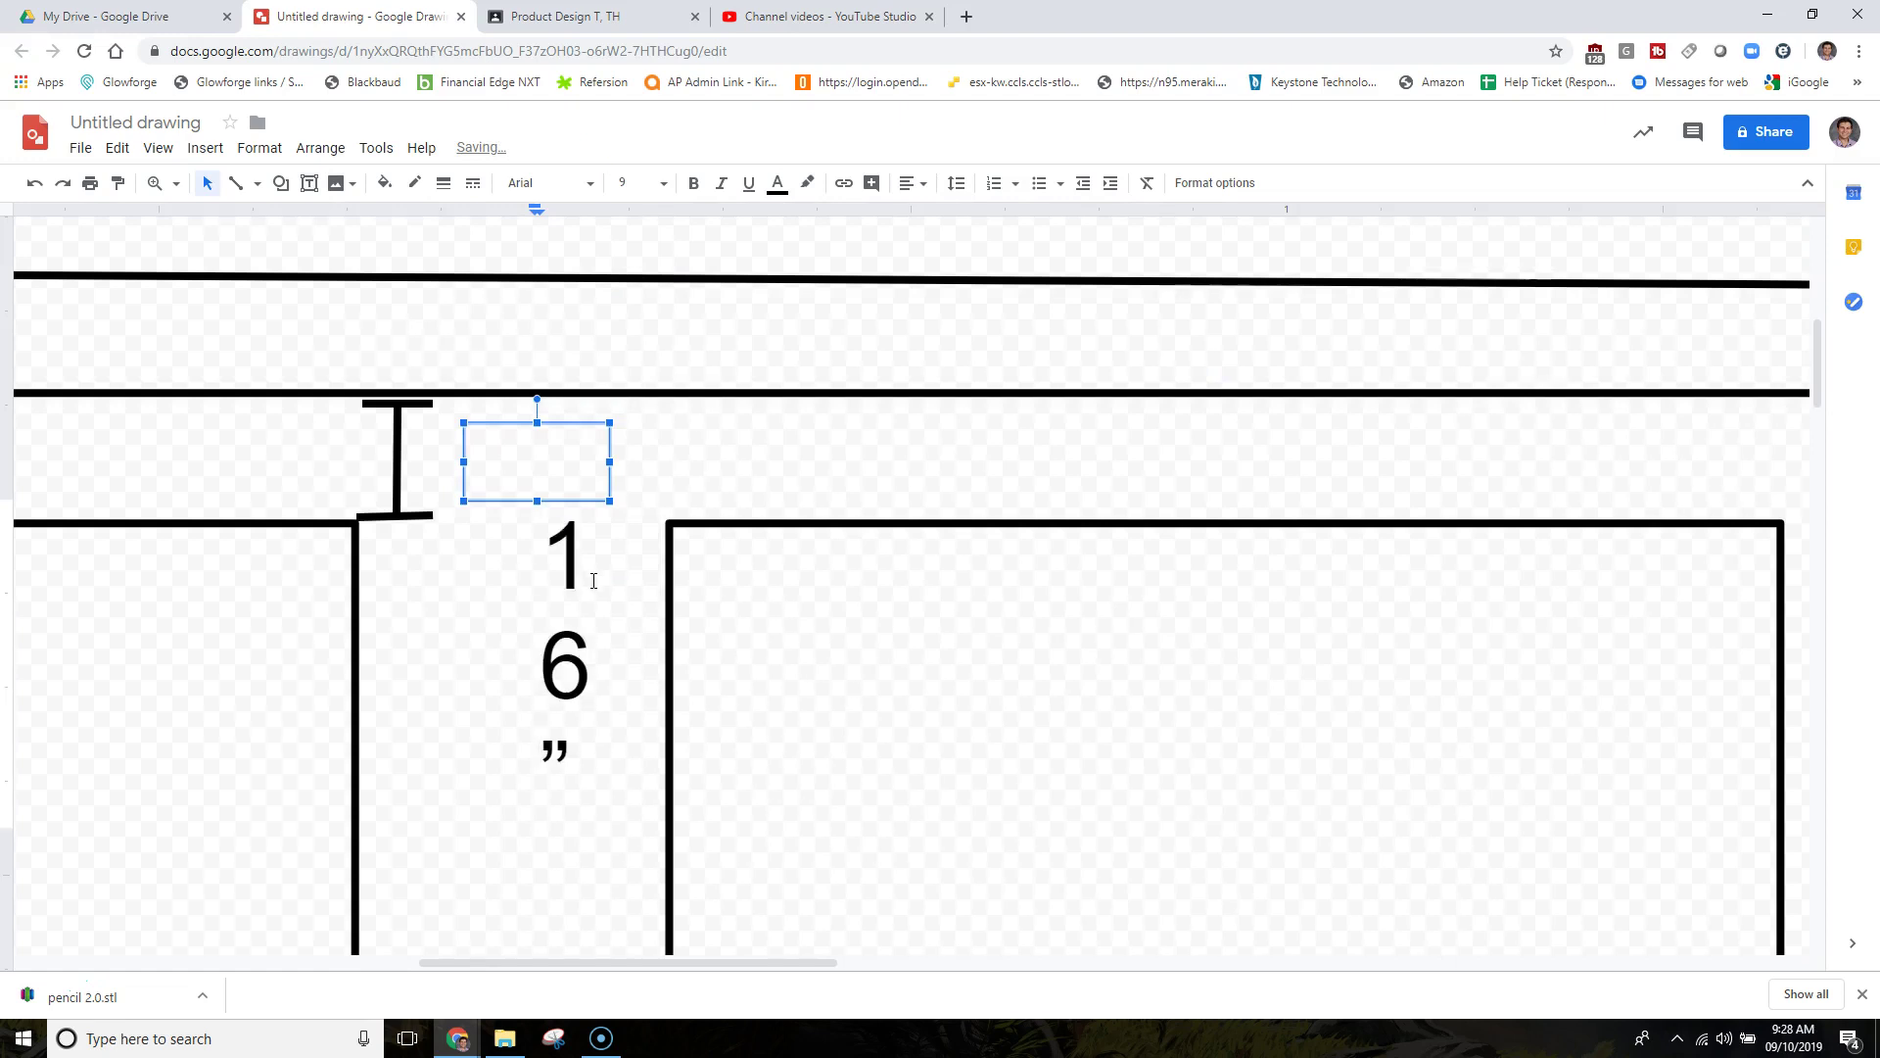
{"action": "double_click", "coordinate": [593, 582]}
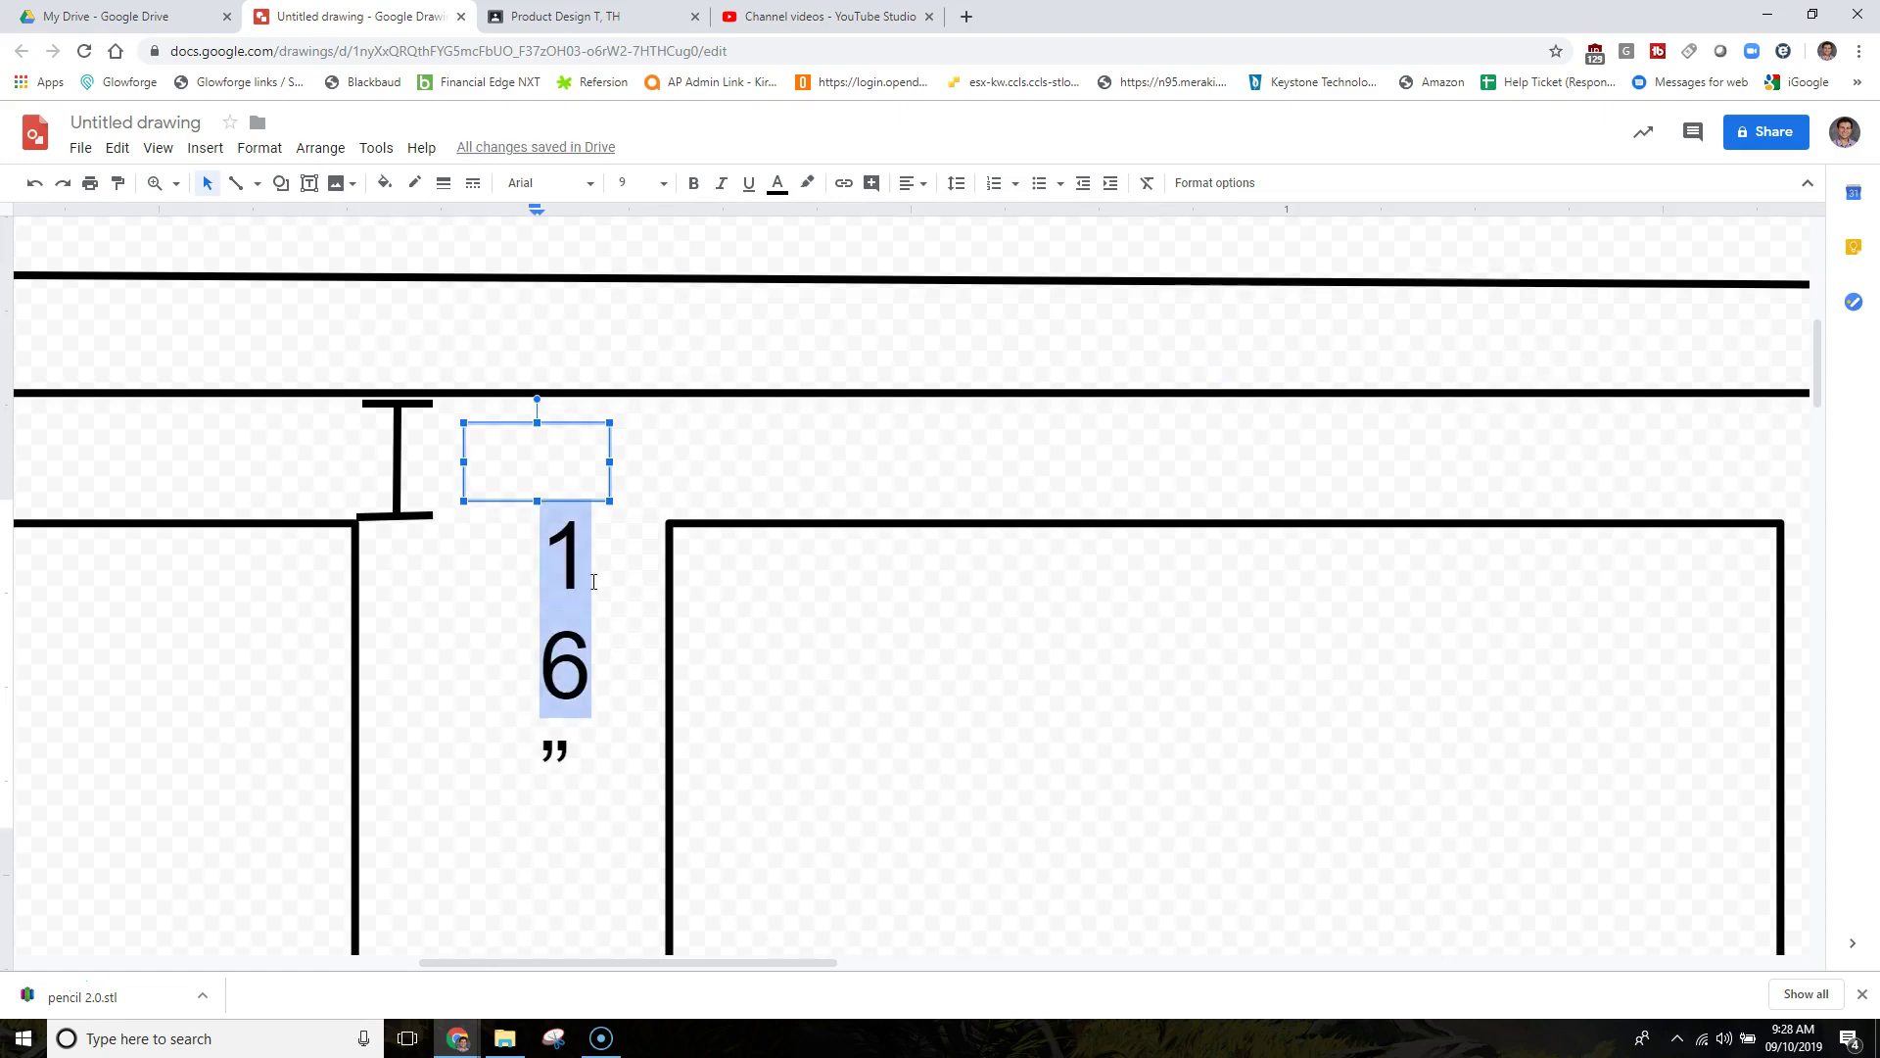
{"action": "key", "text": "Right"}
{"action": "key", "text": "shift+Down"}
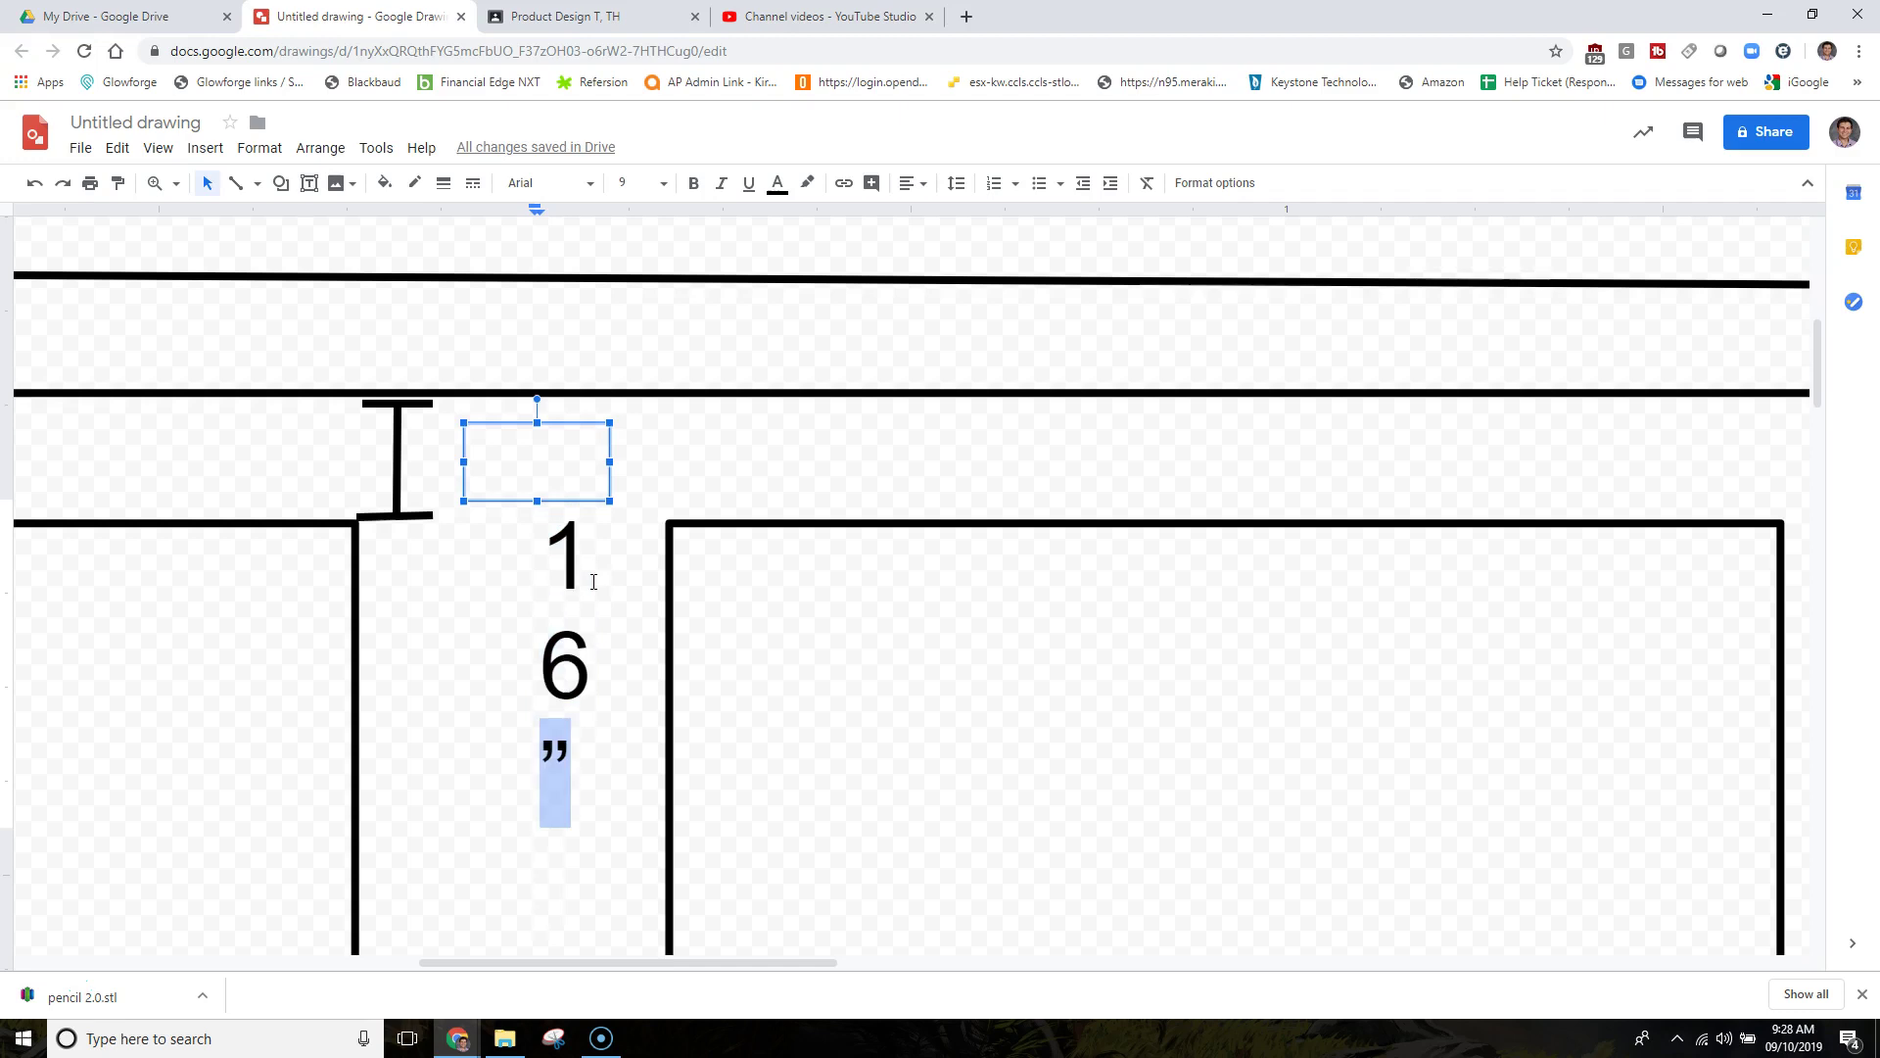
{"action": "key", "text": "ctrl+z"}
{"action": "key", "text": "ctrl+a"}
{"action": "left_click", "coordinate": [586, 732]}
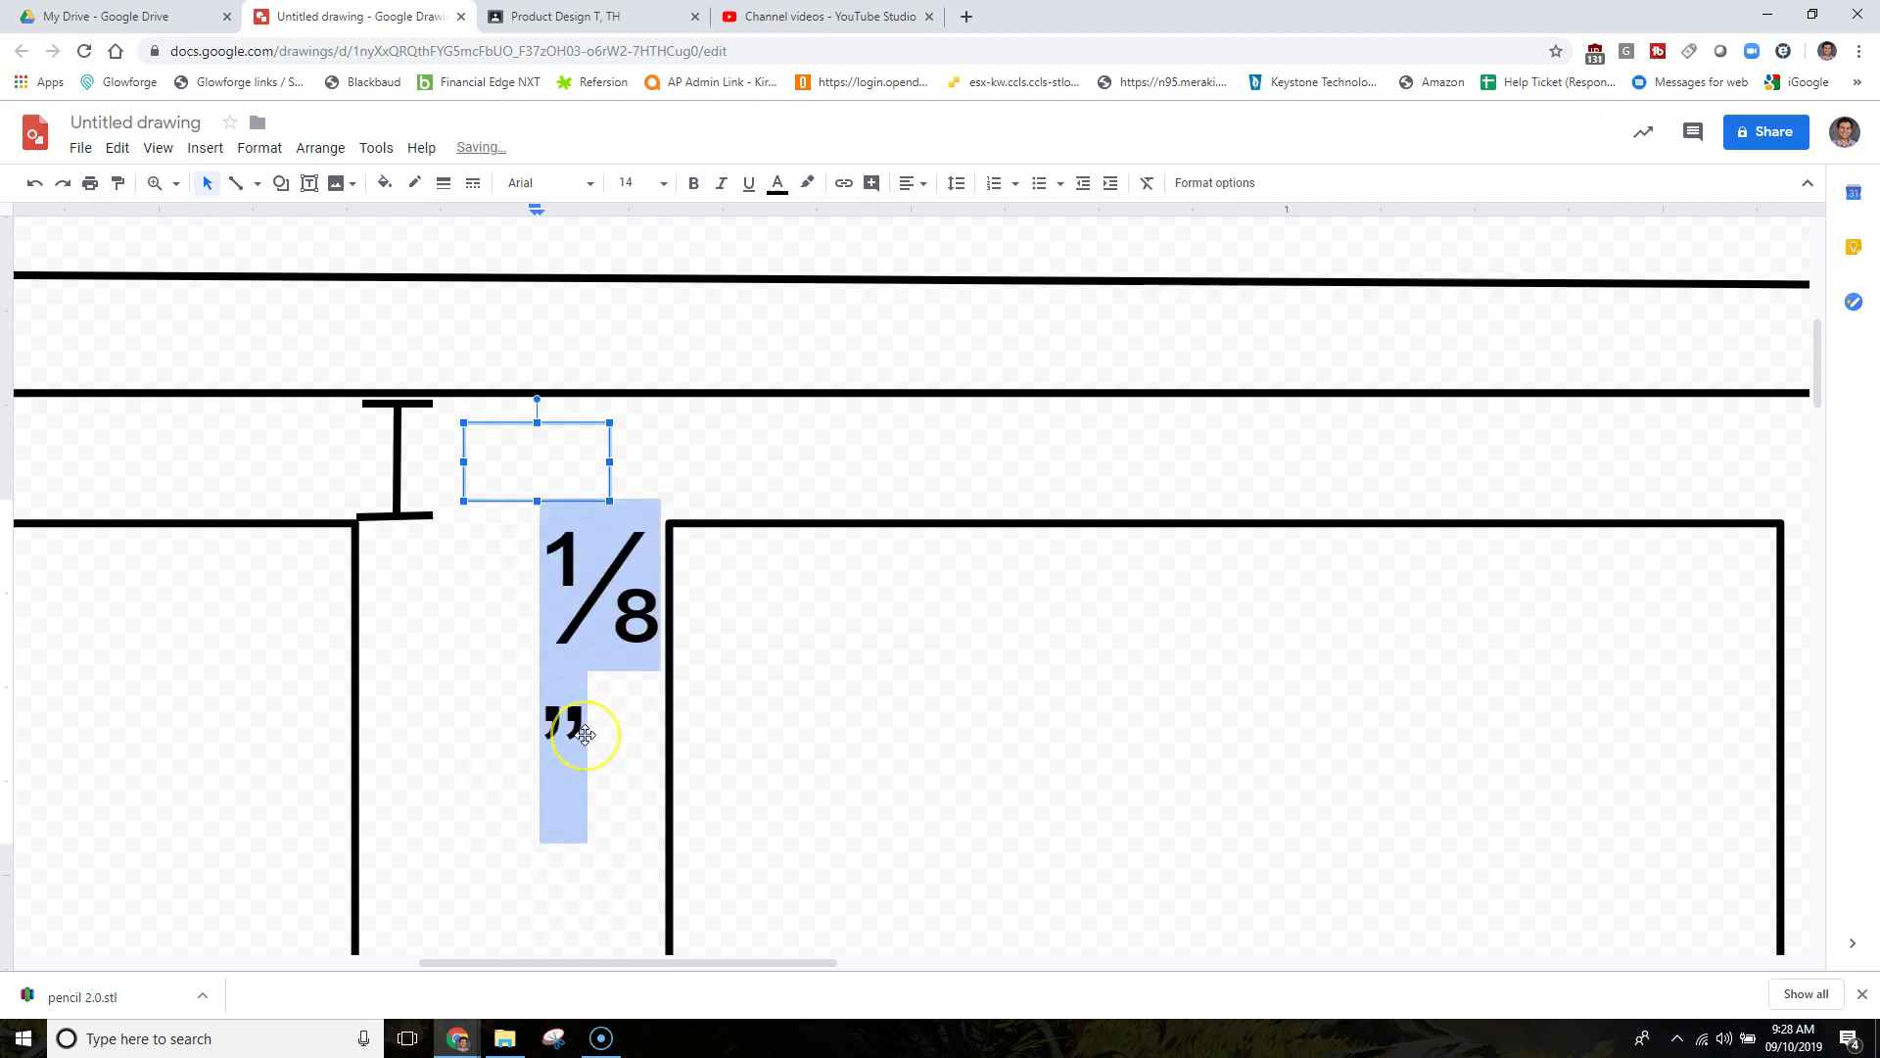
{"action": "key", "text": "Delete"}
{"action": "type", "text": "1/"}
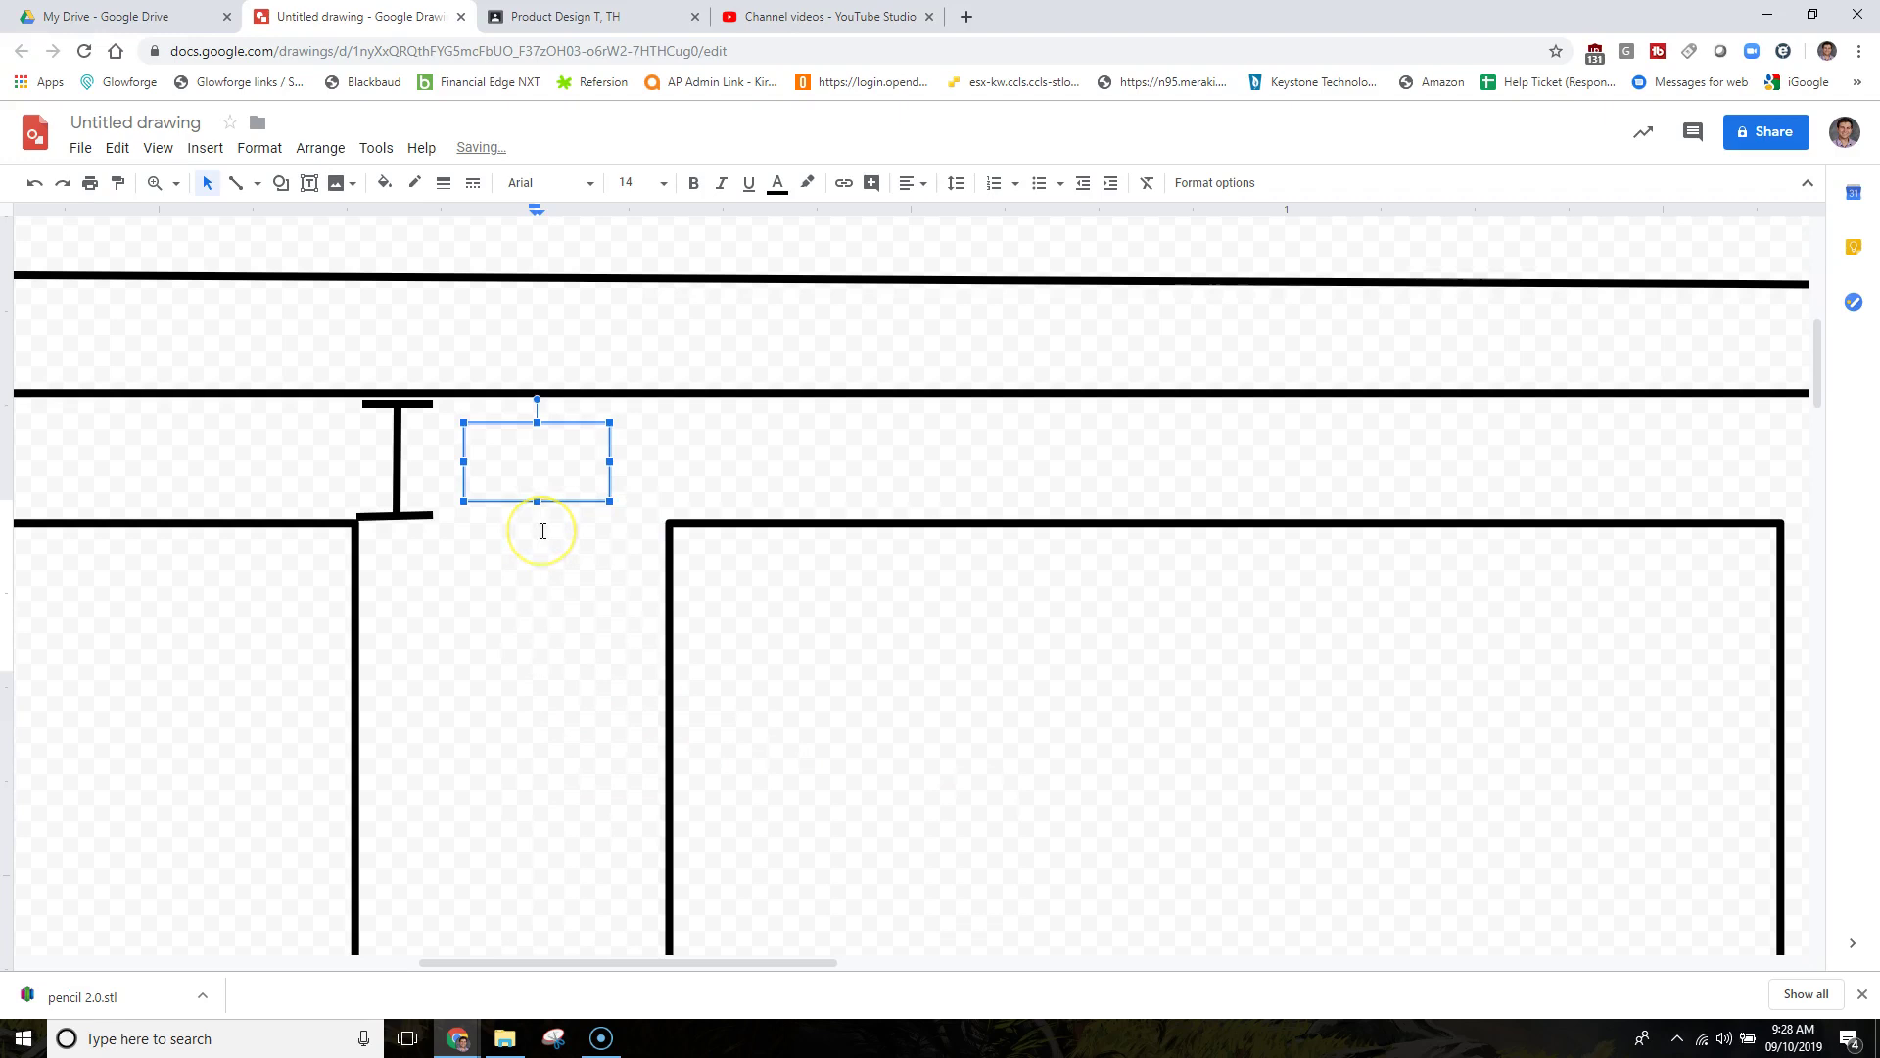
{"action": "type", "text": "16"}
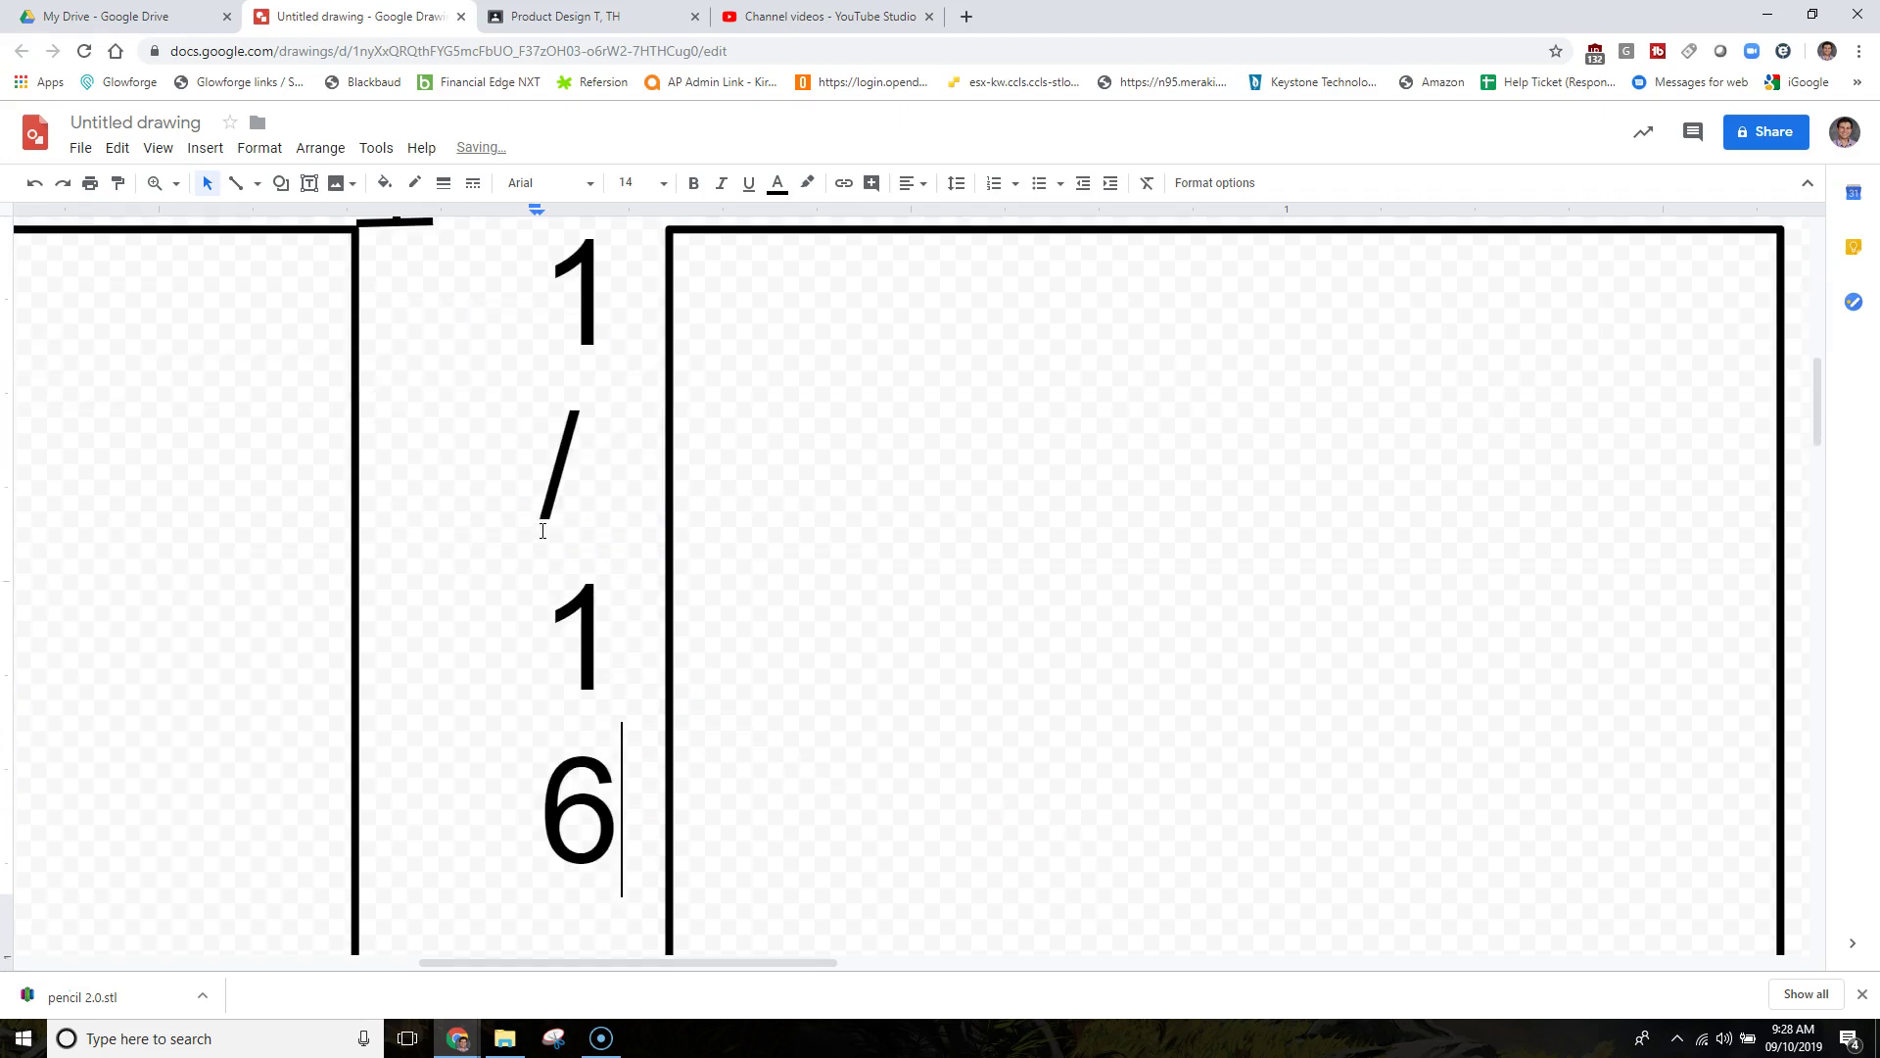
{"action": "type", "text": "\""}
{"action": "key", "text": "shift+Left"}
{"action": "key", "text": "shift+Left"}
{"action": "key", "text": "shift+Left"}
{"action": "key", "text": "shift+Left"}
{"action": "key", "text": "shift+Left"}
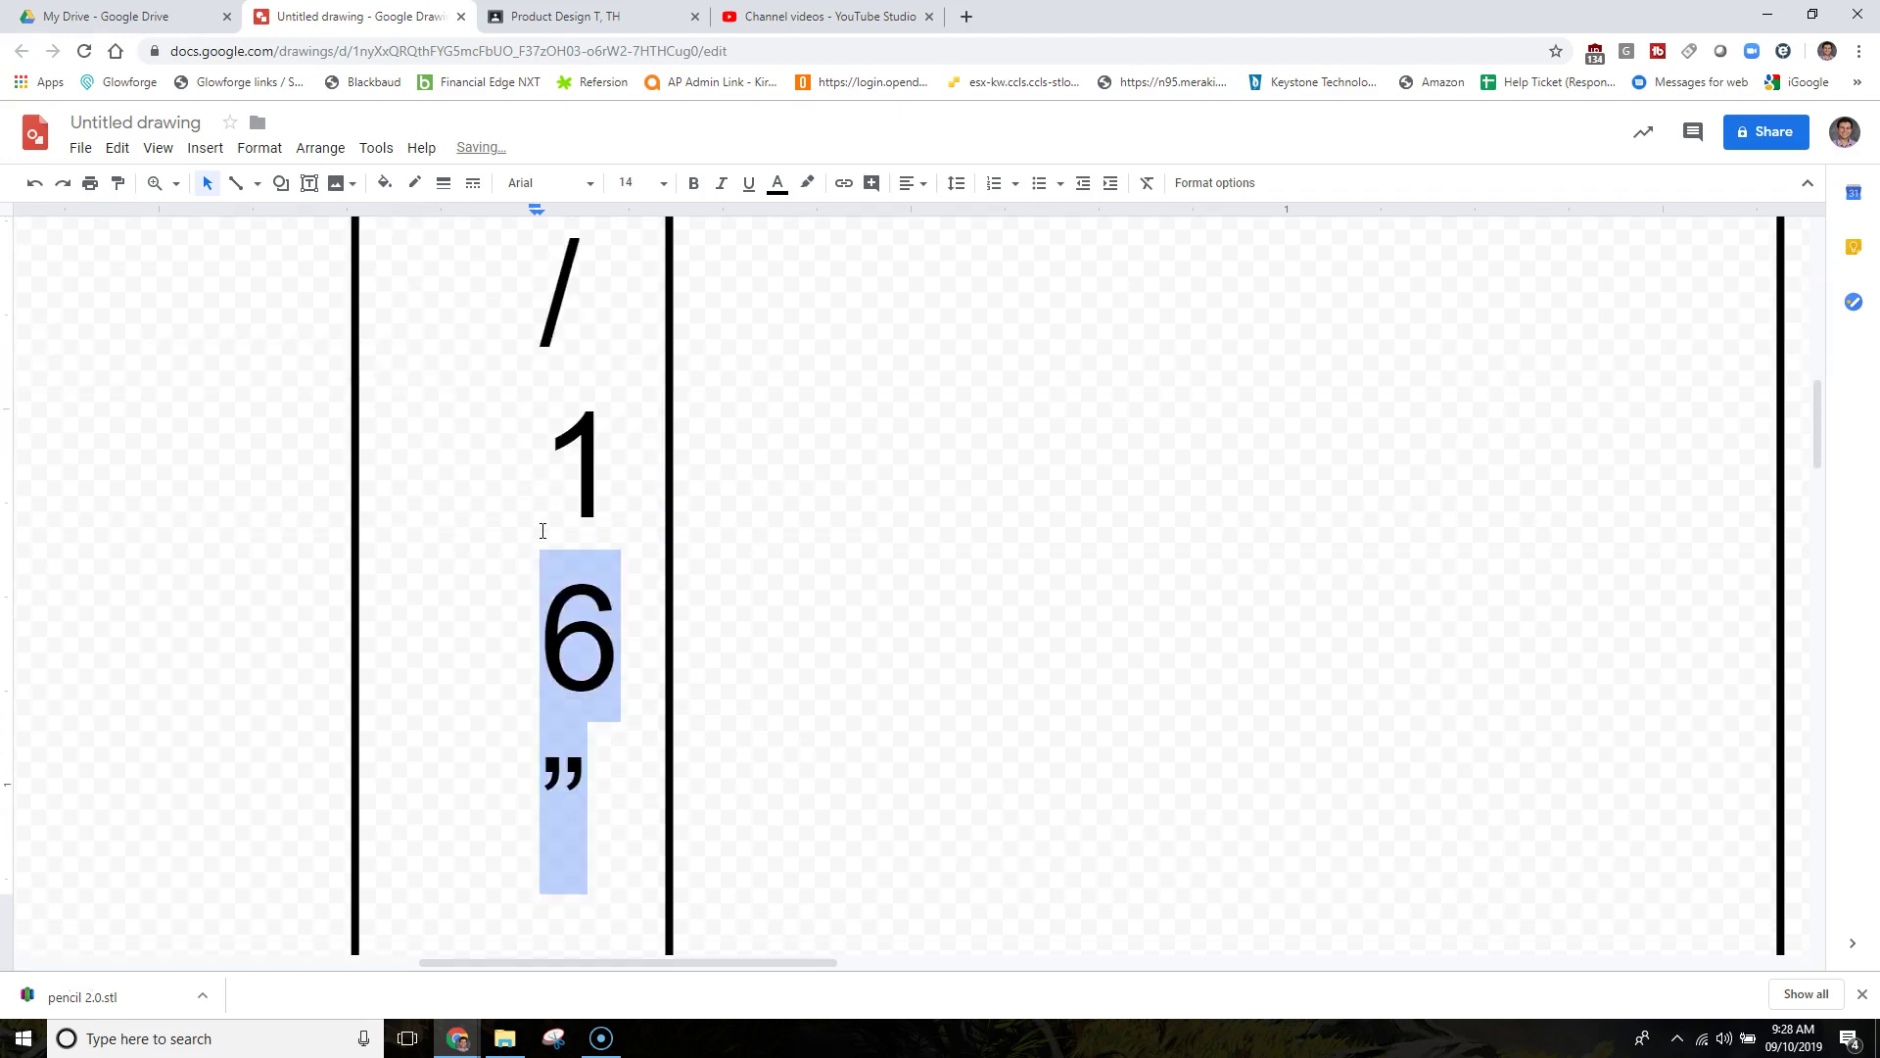
{"action": "left_click", "coordinate": [662, 183]}
{"action": "left_click", "coordinate": [641, 227]}
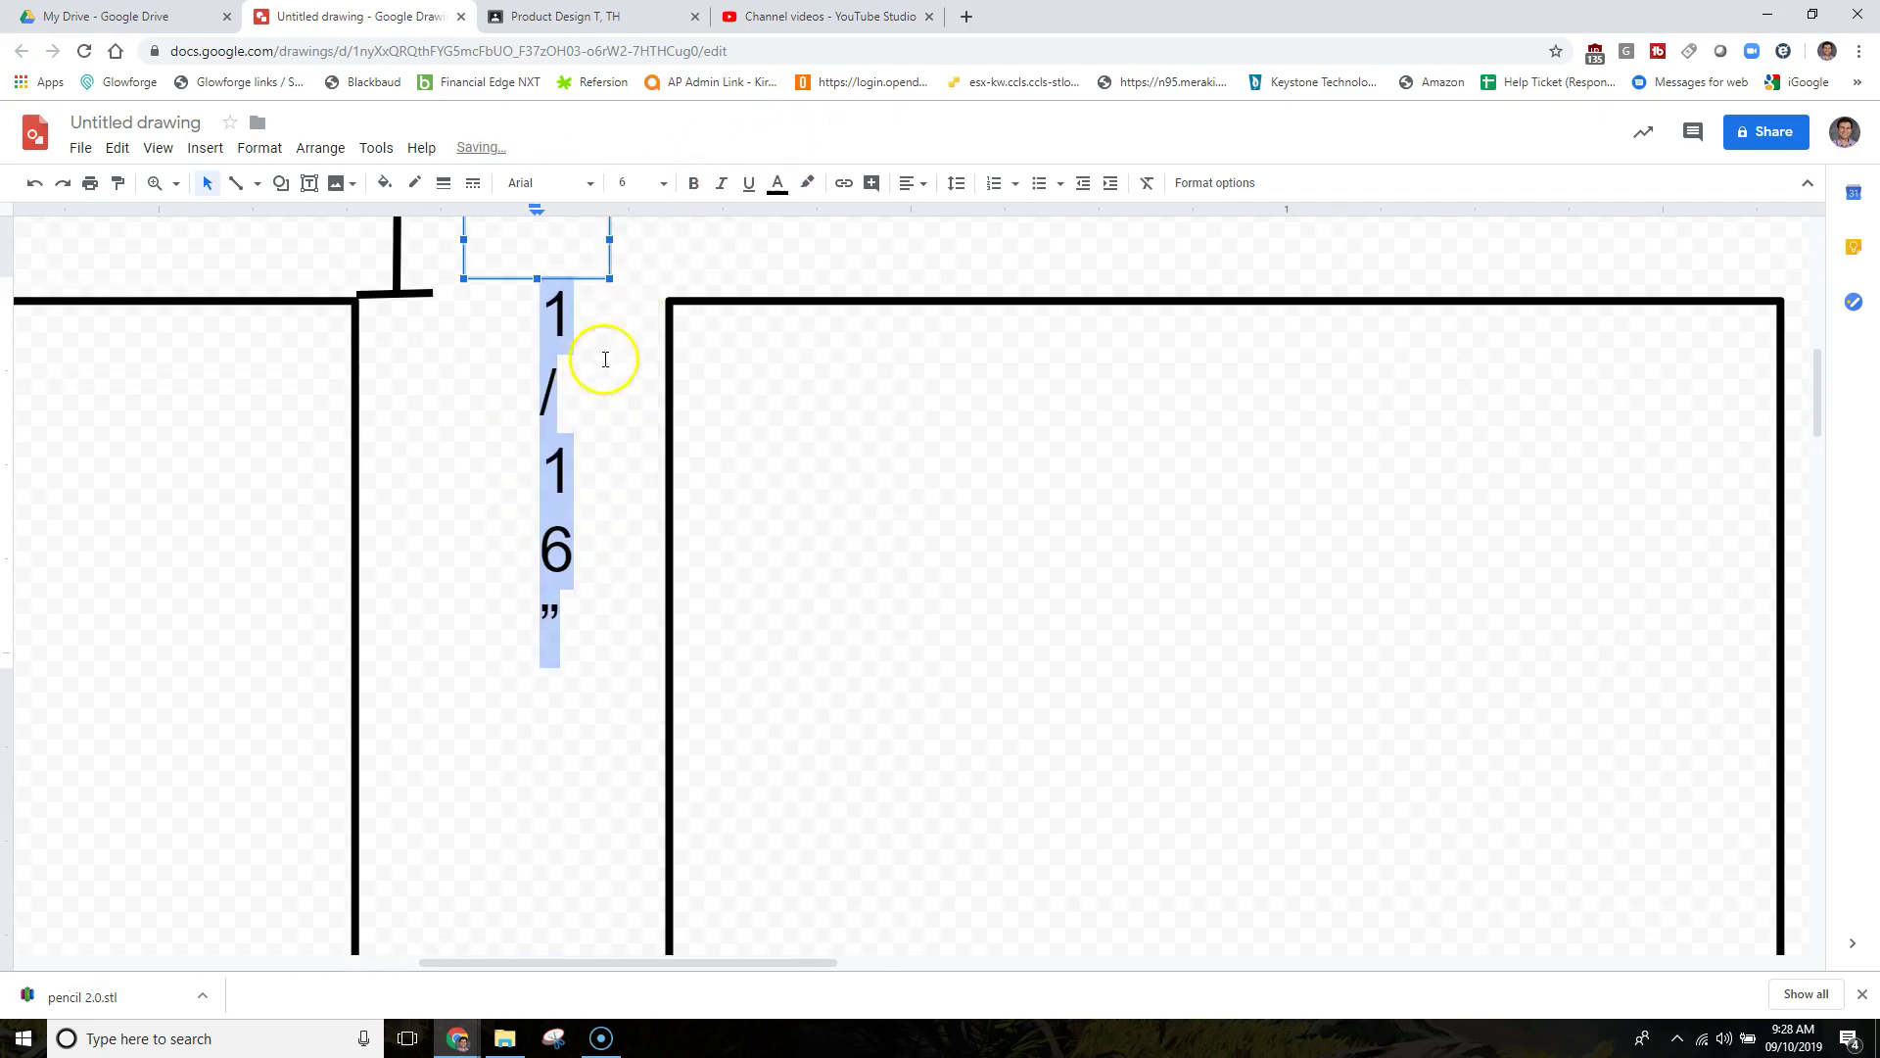
- Resize the 1/16" text box and position it next to the I-shaped marker
{"action": "left_click", "coordinate": [609, 244]}
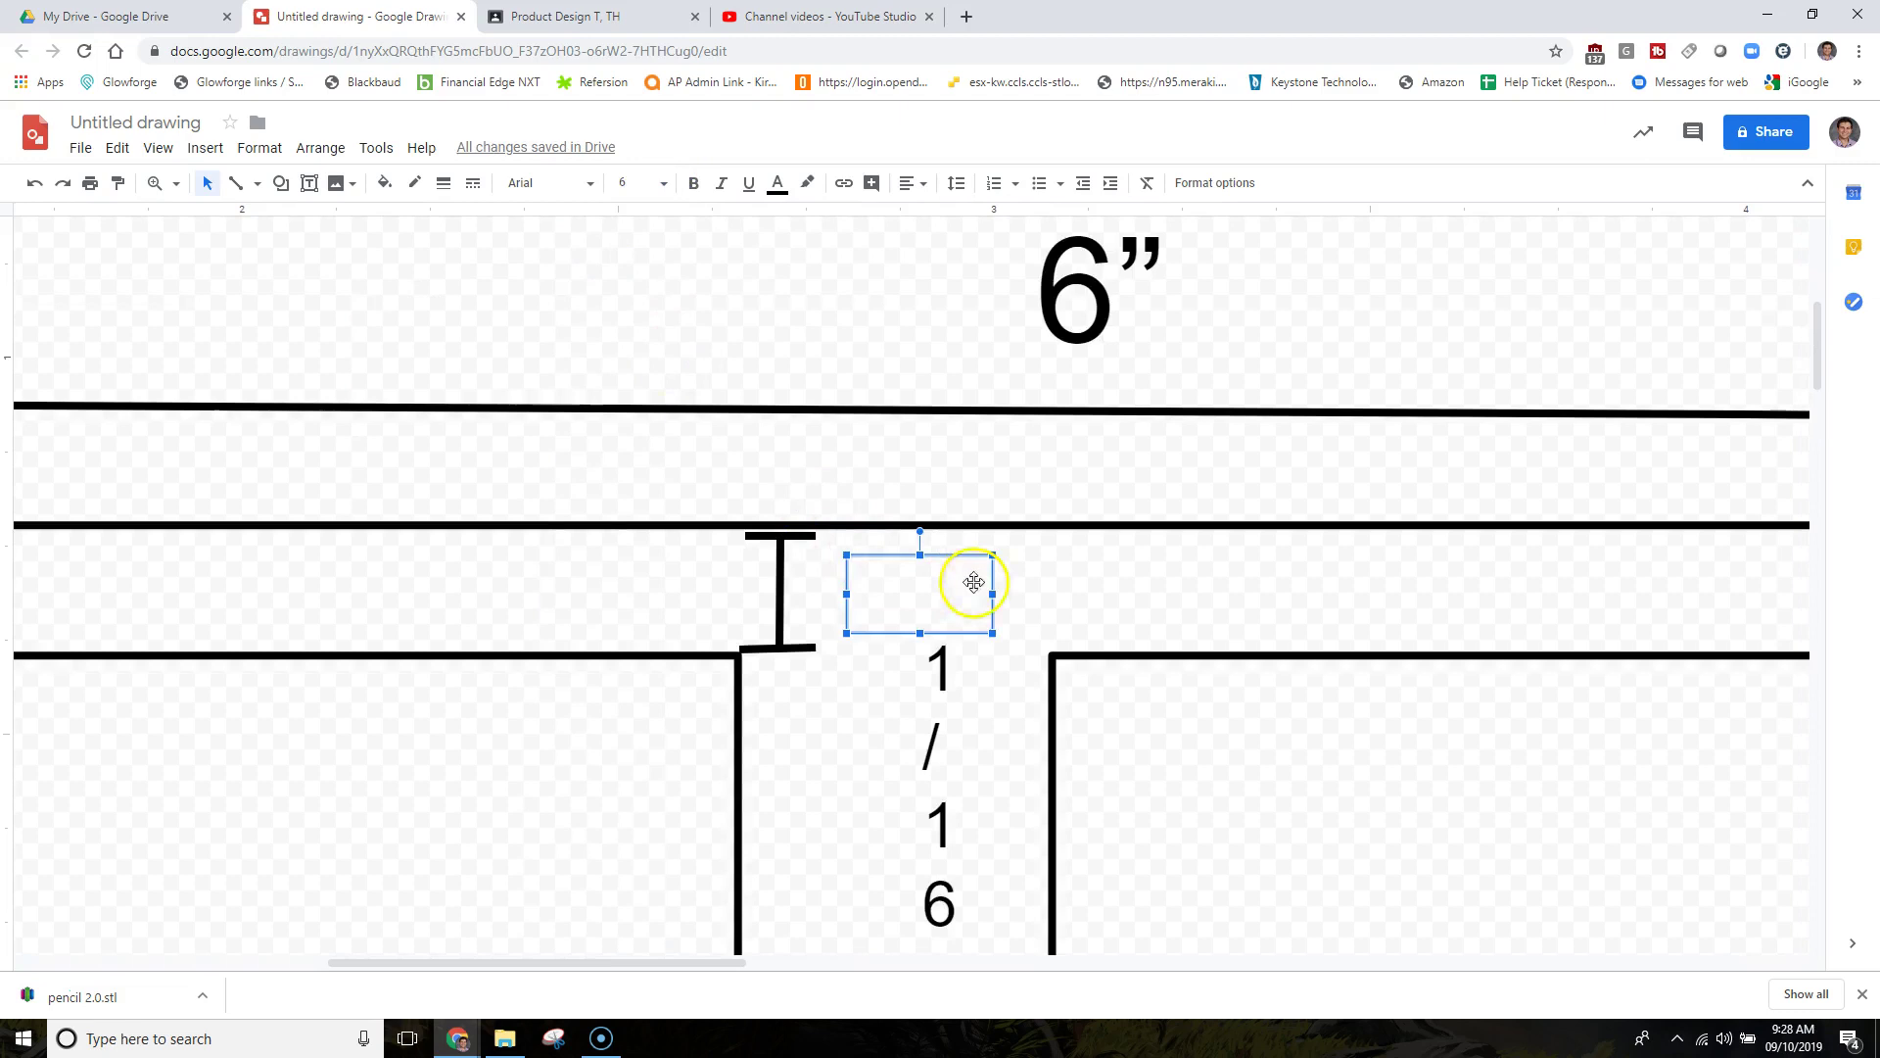
{"action": "left_click_drag", "start_coordinate": [992, 593], "coordinate": [1197, 593]}
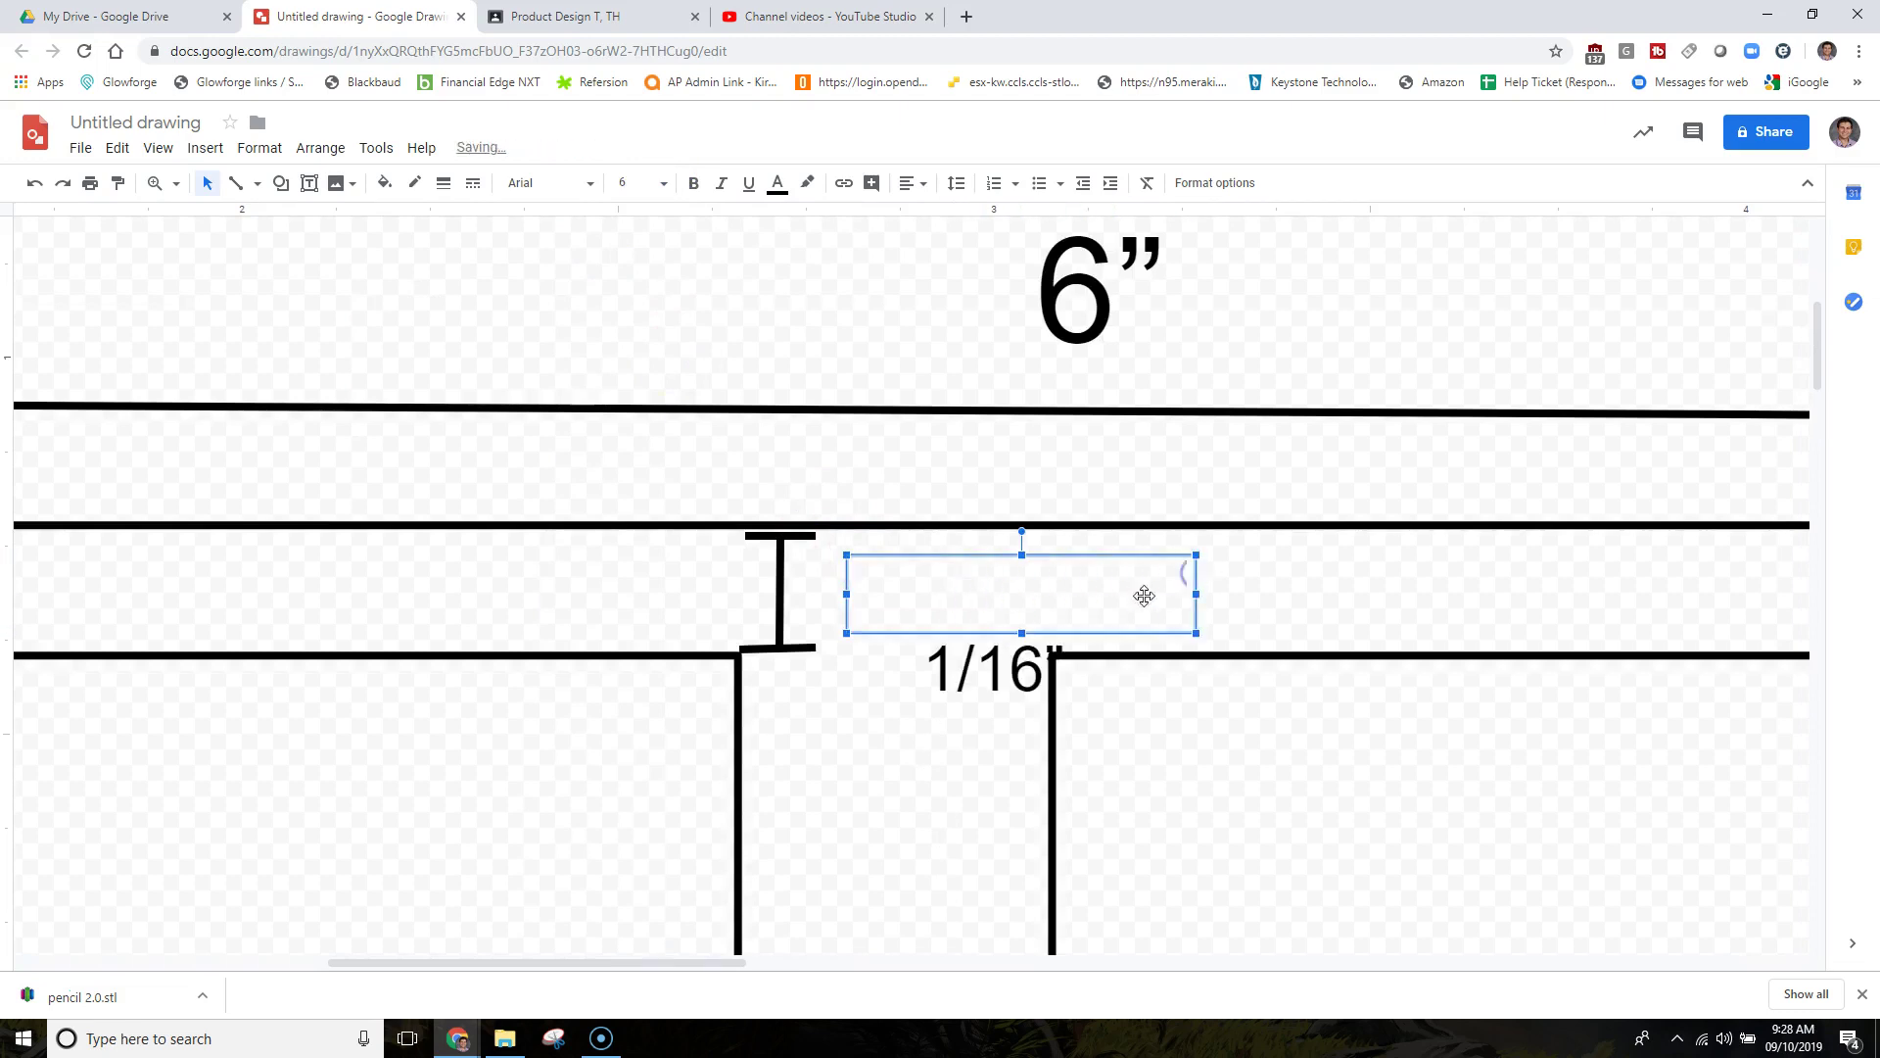
{"action": "left_click", "coordinate": [1022, 626]}
{"action": "left_click_drag", "start_coordinate": [1023, 633], "coordinate": [1022, 697]}
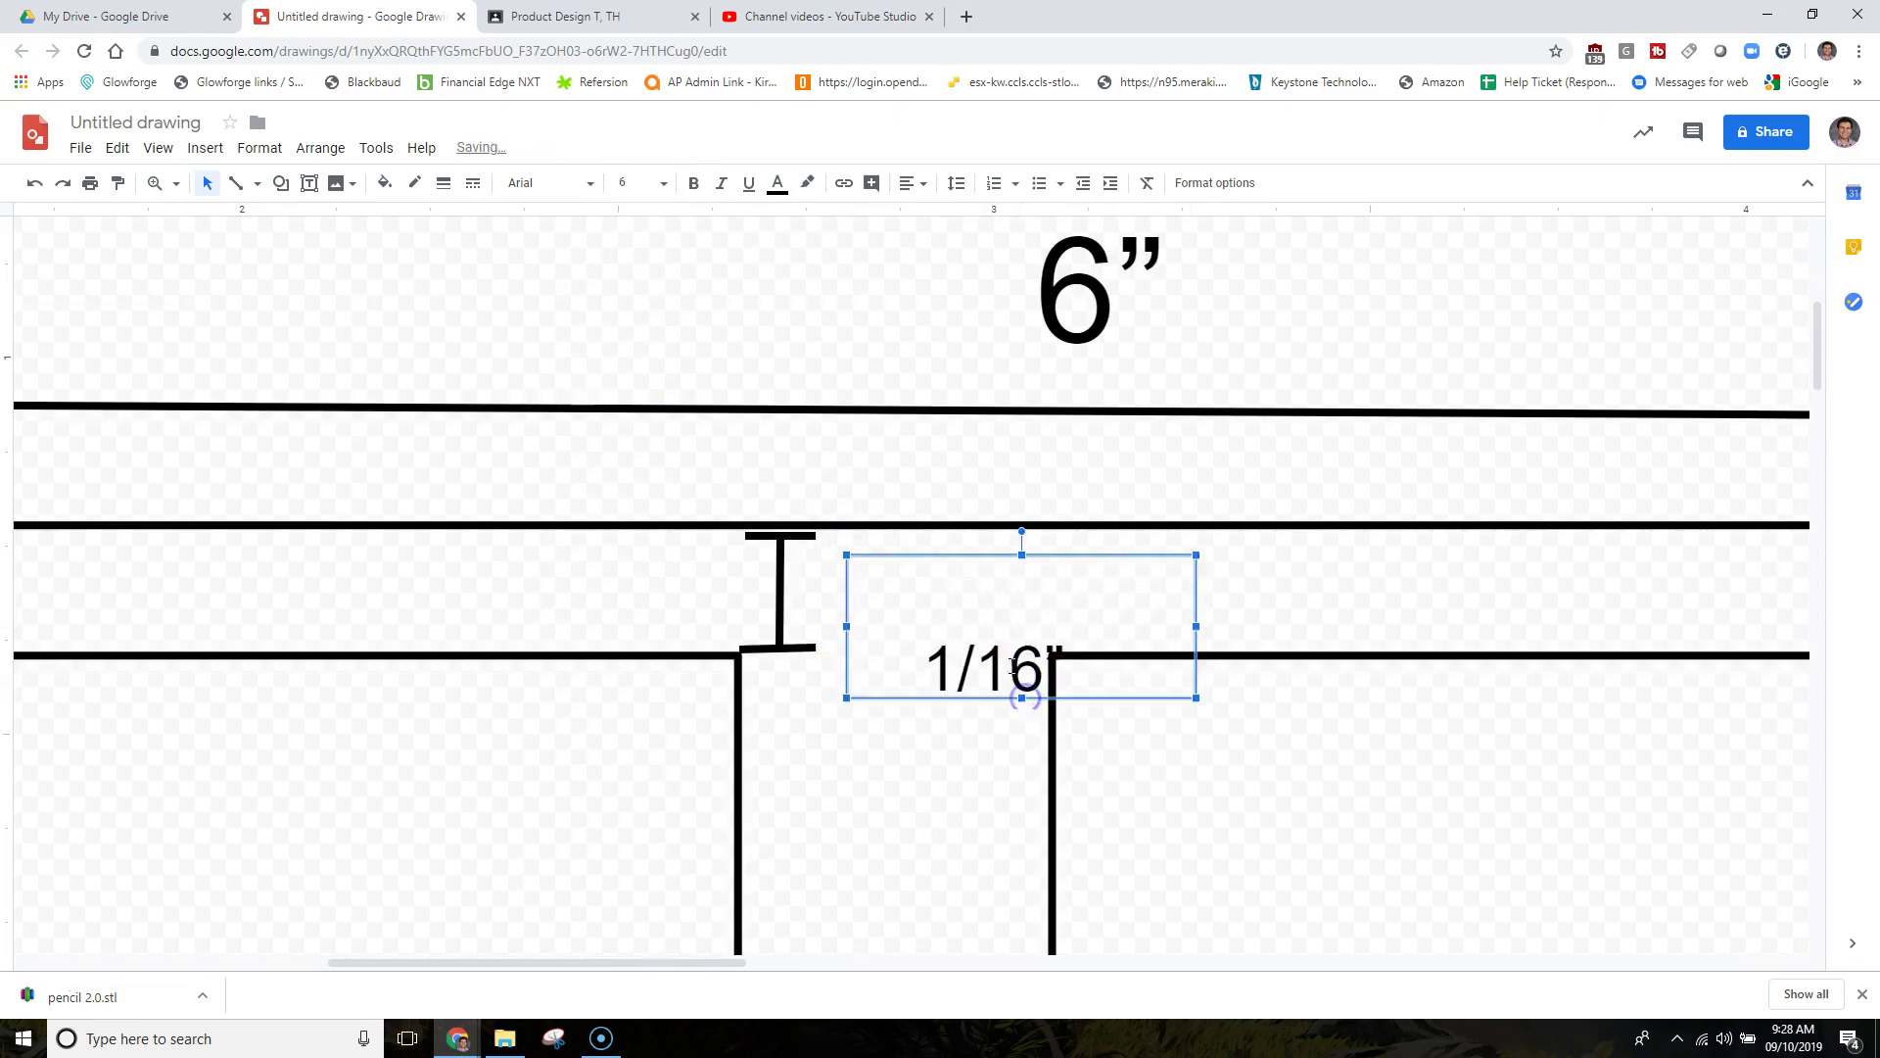
{"action": "left_click", "coordinate": [1050, 540]}
{"action": "left_click_drag", "start_coordinate": [1053, 563], "coordinate": [941, 556]}
{"action": "left_click", "coordinate": [972, 572]}
{"action": "left_click", "coordinate": [1018, 576]}
{"action": "left_click", "coordinate": [902, 784]}
{"action": "scroll", "coordinate": [906, 768], "scroll_direction": "down", "scroll_amount": 7}
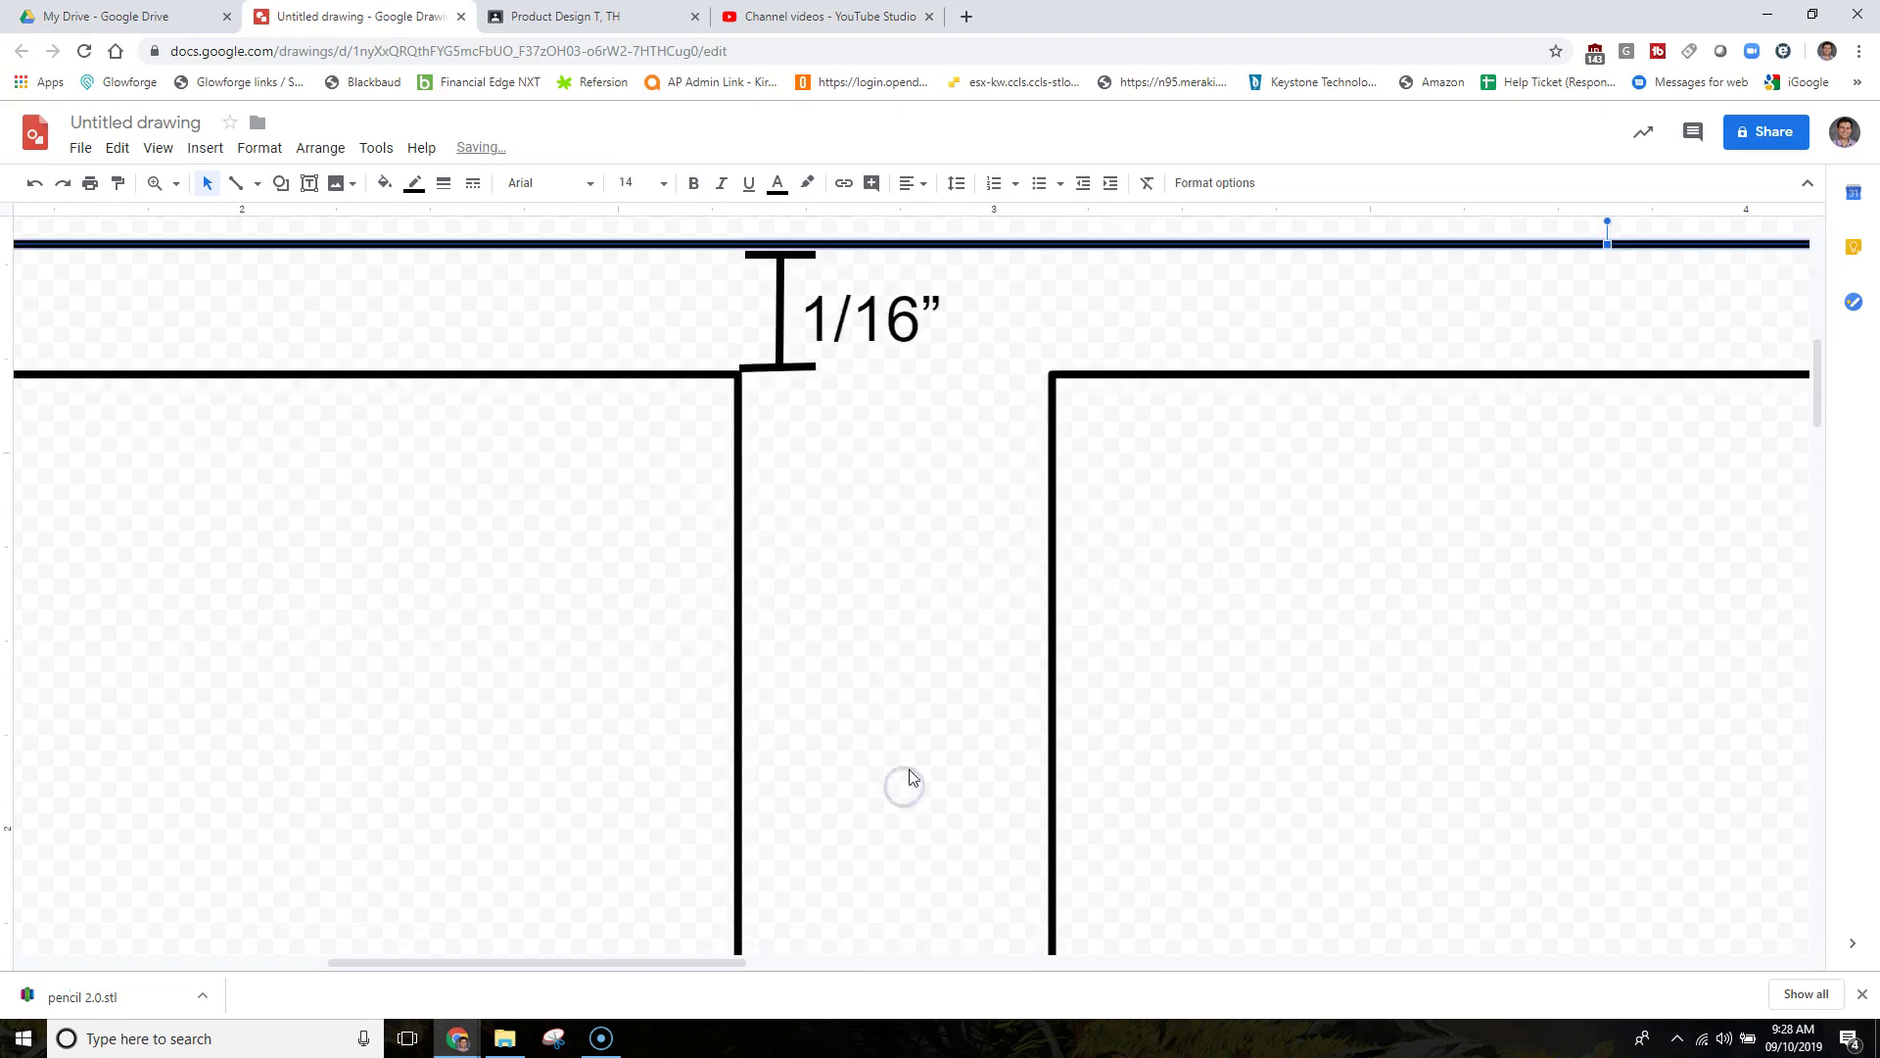
- Draw a tall vertical marker line down the gap between the first two compartments
{"action": "scroll", "coordinate": [907, 734], "scroll_direction": "down", "scroll_amount": 5}
{"action": "scroll", "coordinate": [970, 646], "scroll_direction": "up", "scroll_amount": 12}
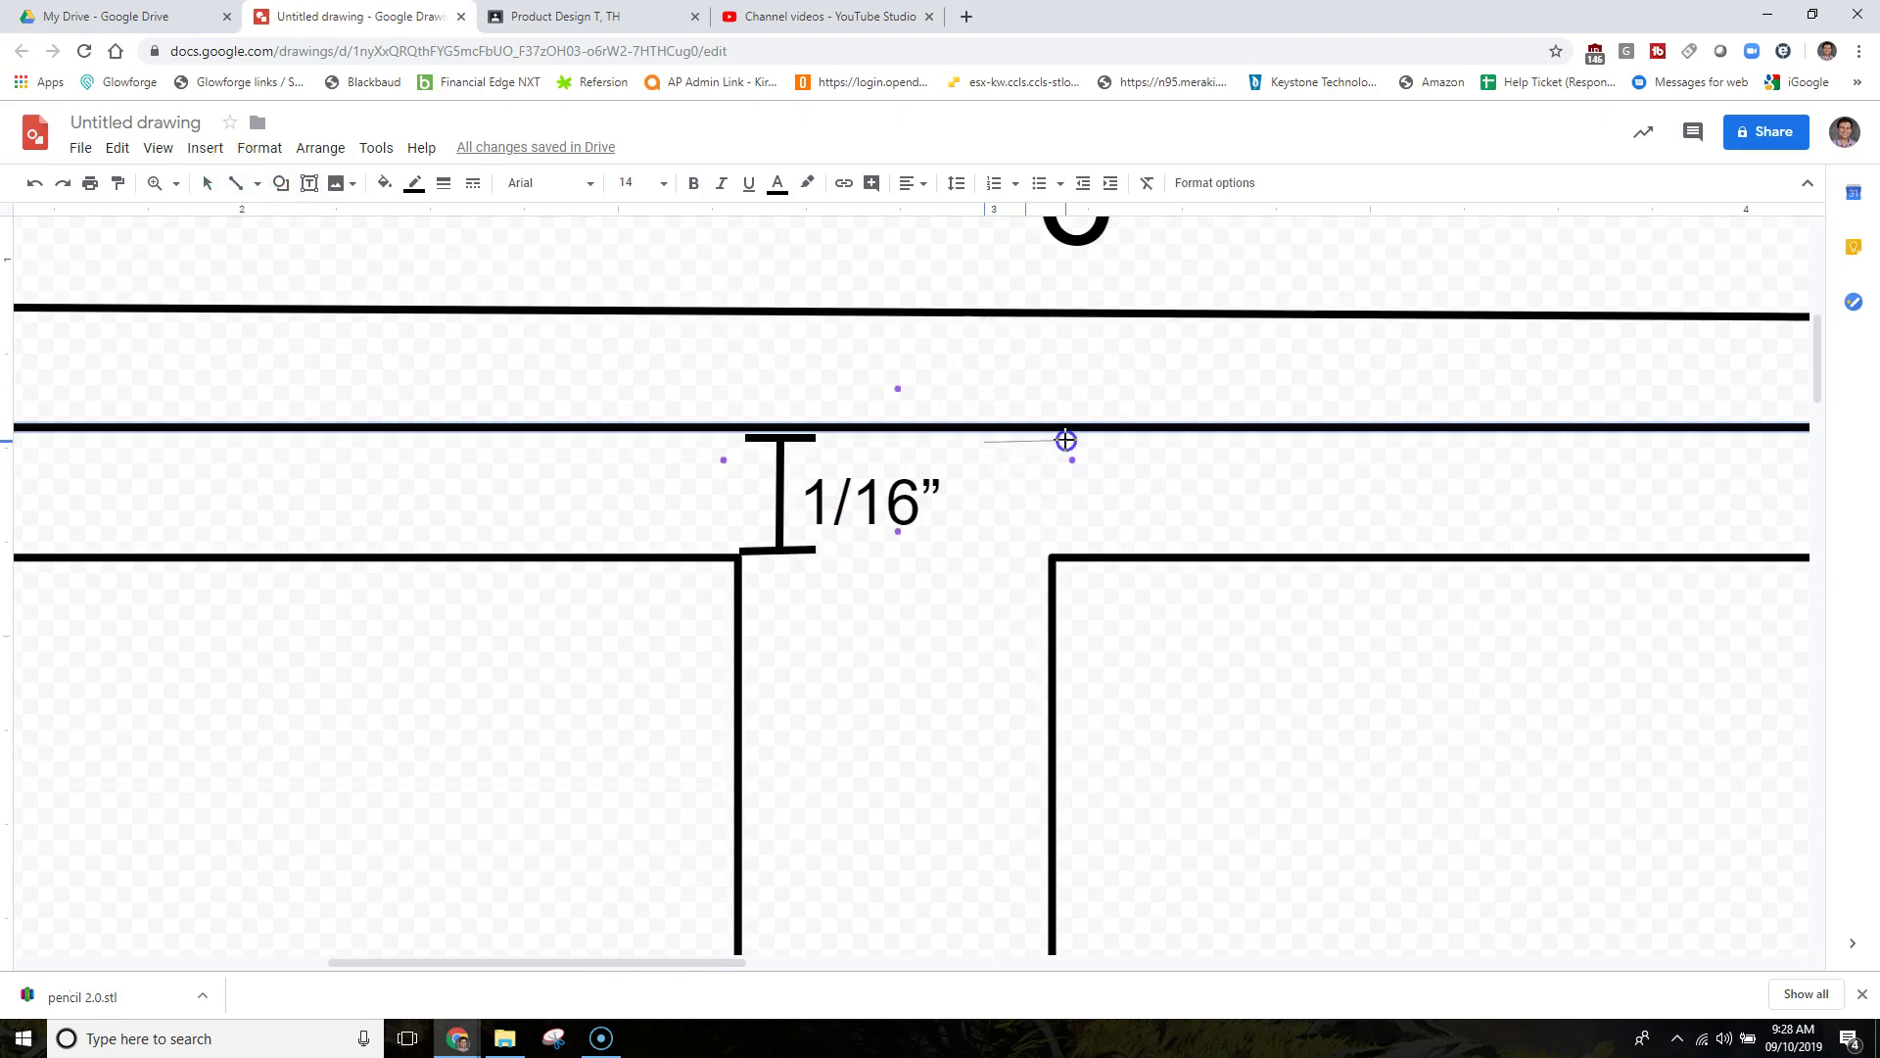
{"action": "left_click_drag", "start_coordinate": [1074, 437], "coordinate": [1037, 766]}
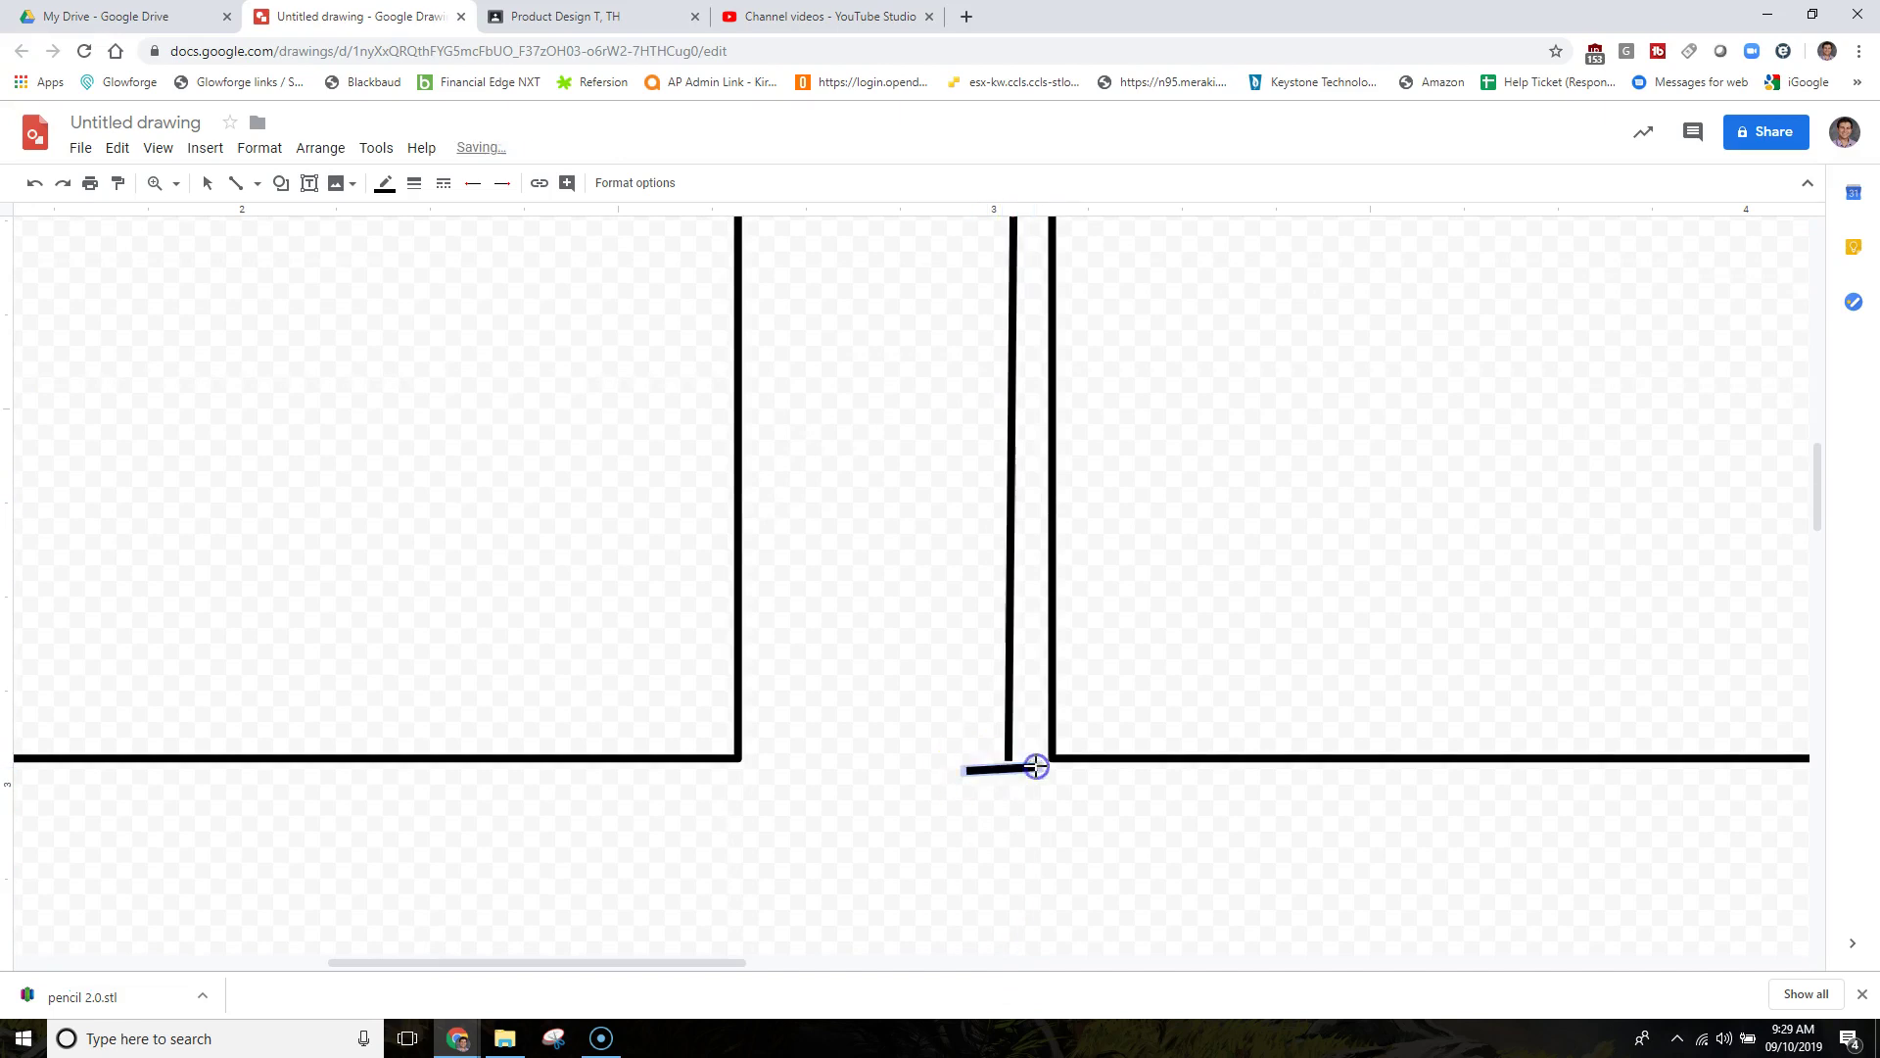
{"action": "left_click", "coordinate": [309, 183]}
{"action": "scroll", "coordinate": [977, 398], "scroll_direction": "up", "scroll_amount": 8}
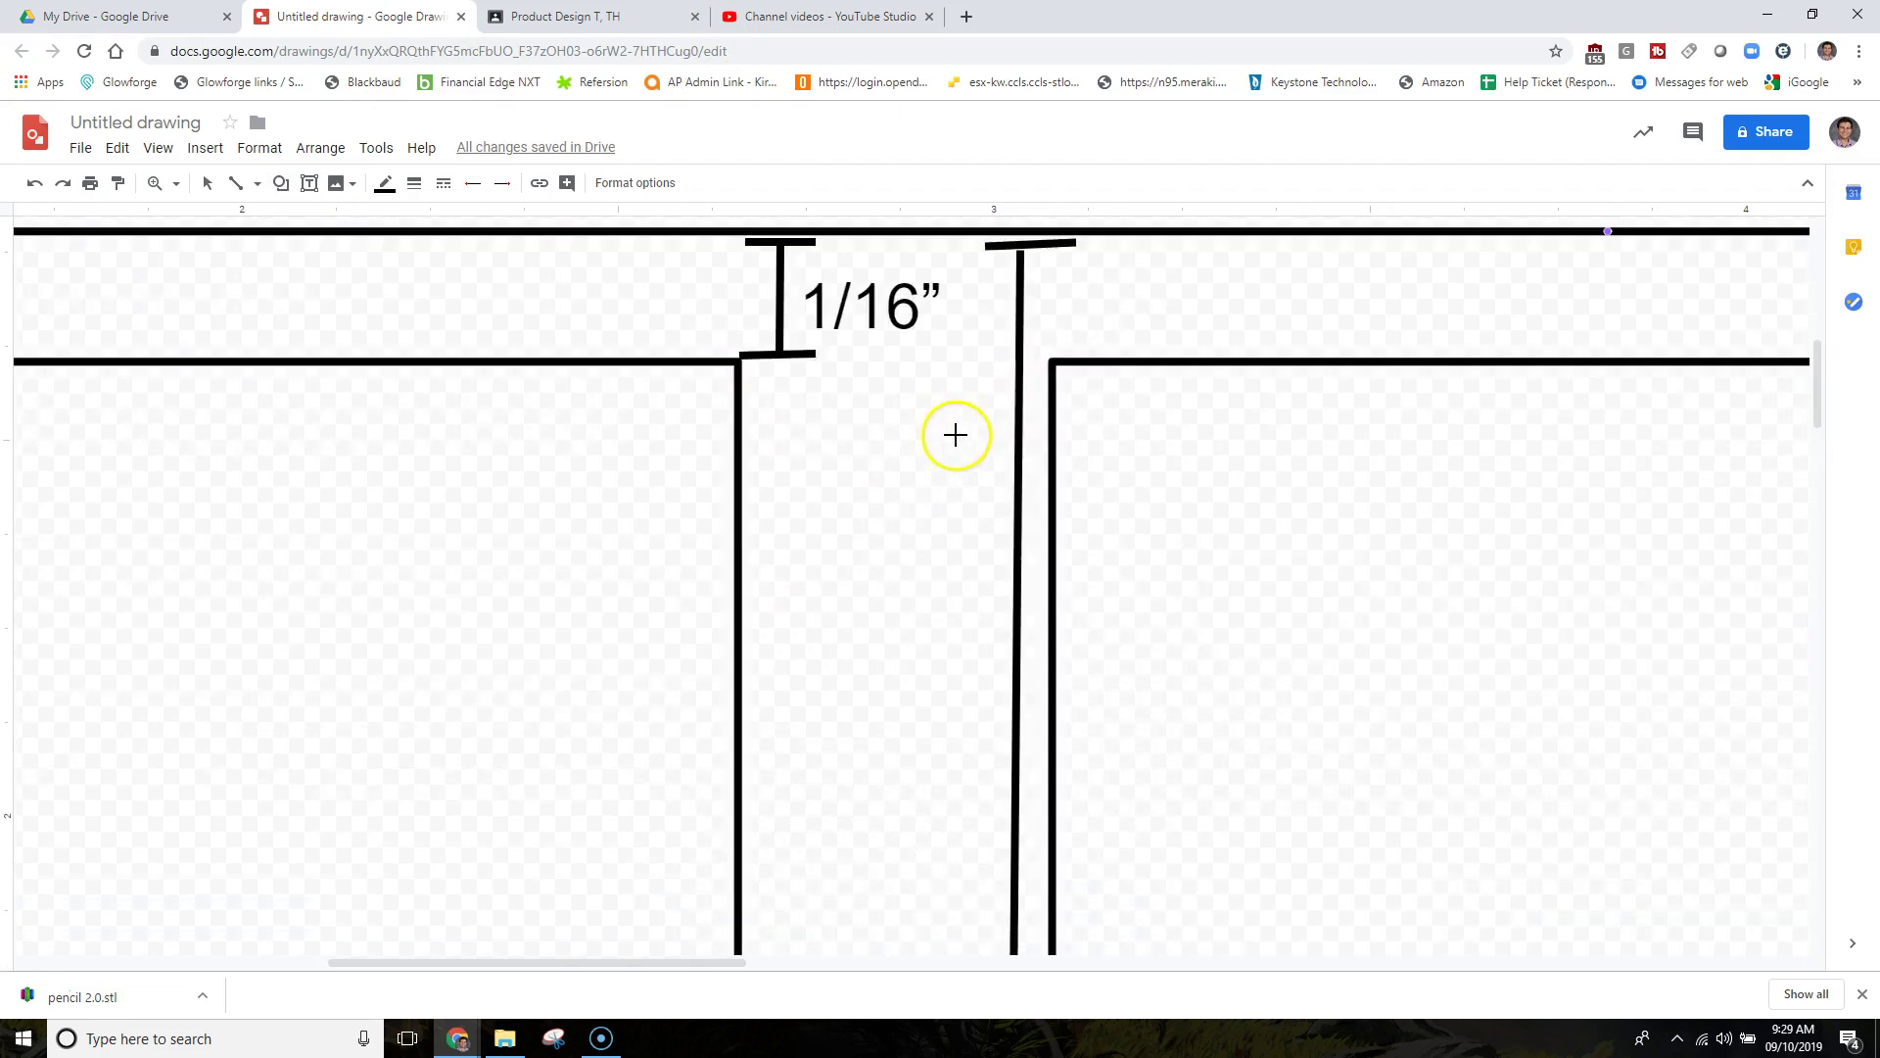
- Duplicate the 1/16" label, move it between the first two compartments, and change it to 1 3/4"
{"action": "left_click", "coordinate": [197, 186]}
{"action": "left_click", "coordinate": [842, 279]}
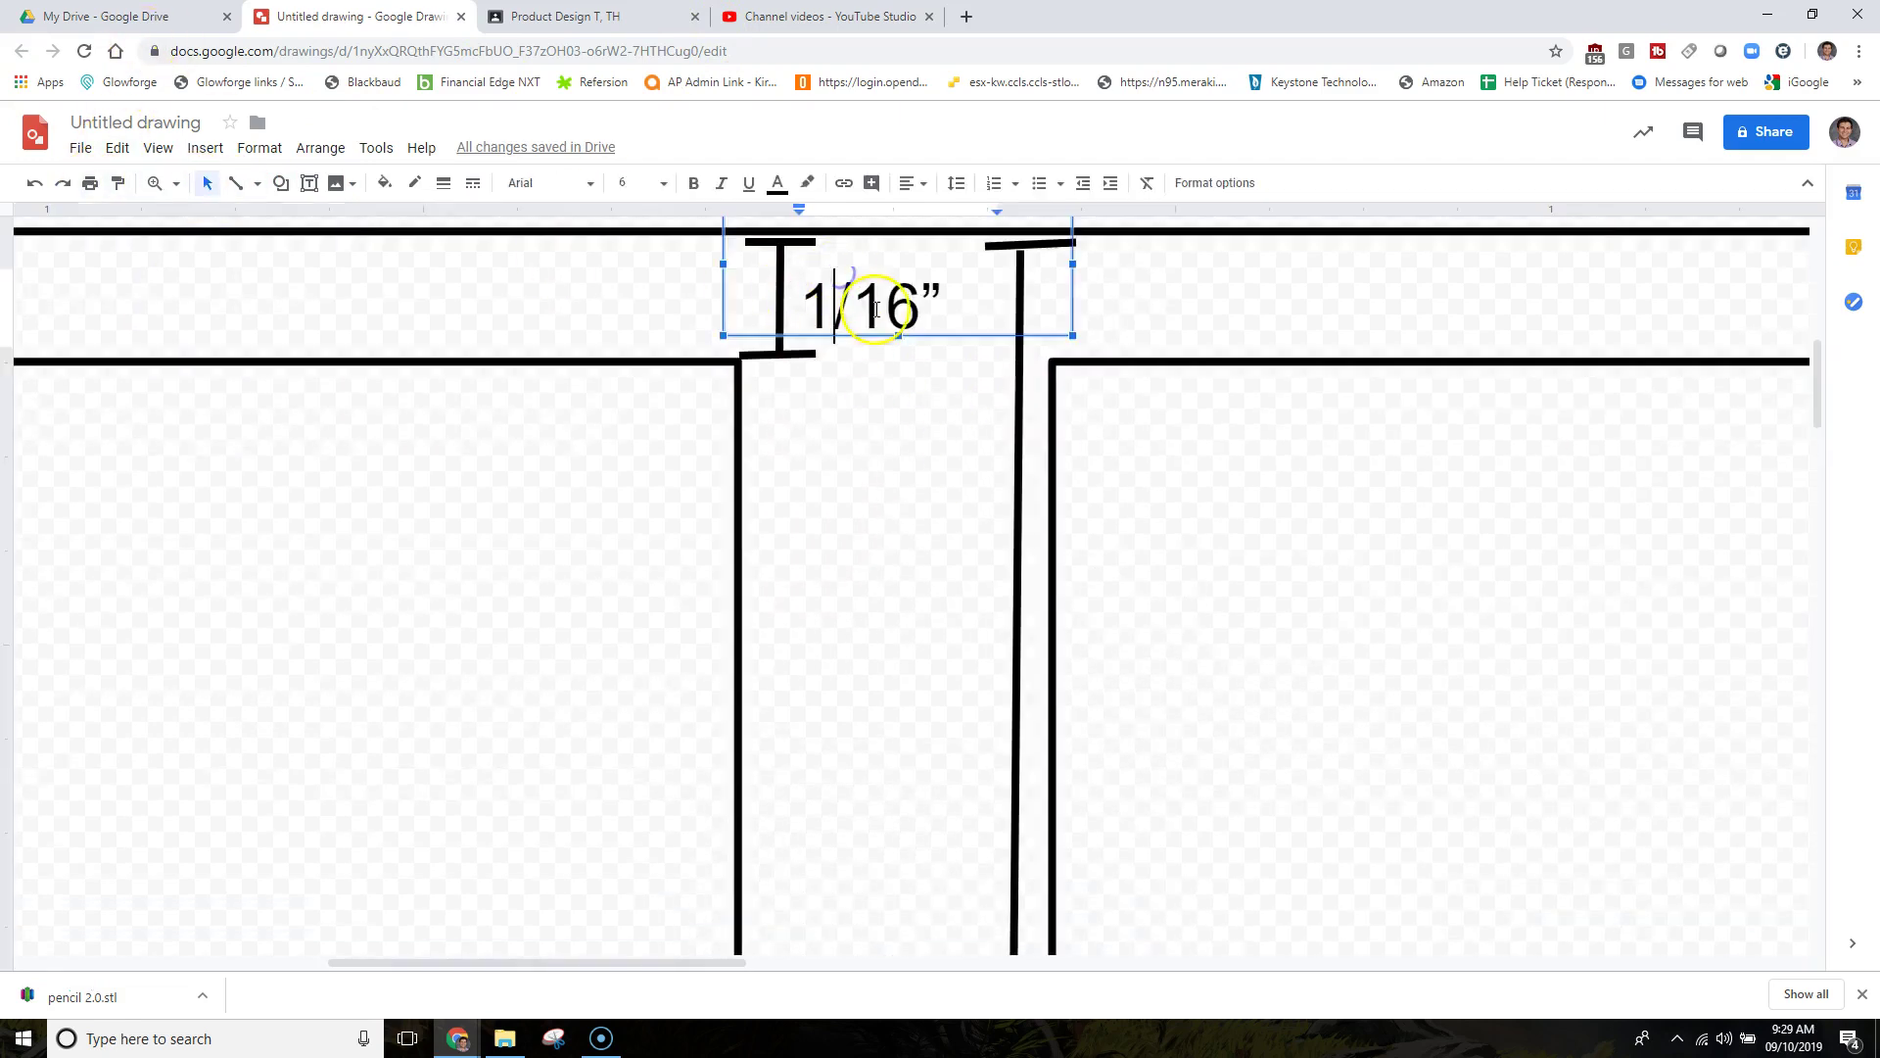
{"action": "scroll", "coordinate": [964, 335], "scroll_direction": "up", "scroll_amount": 3}
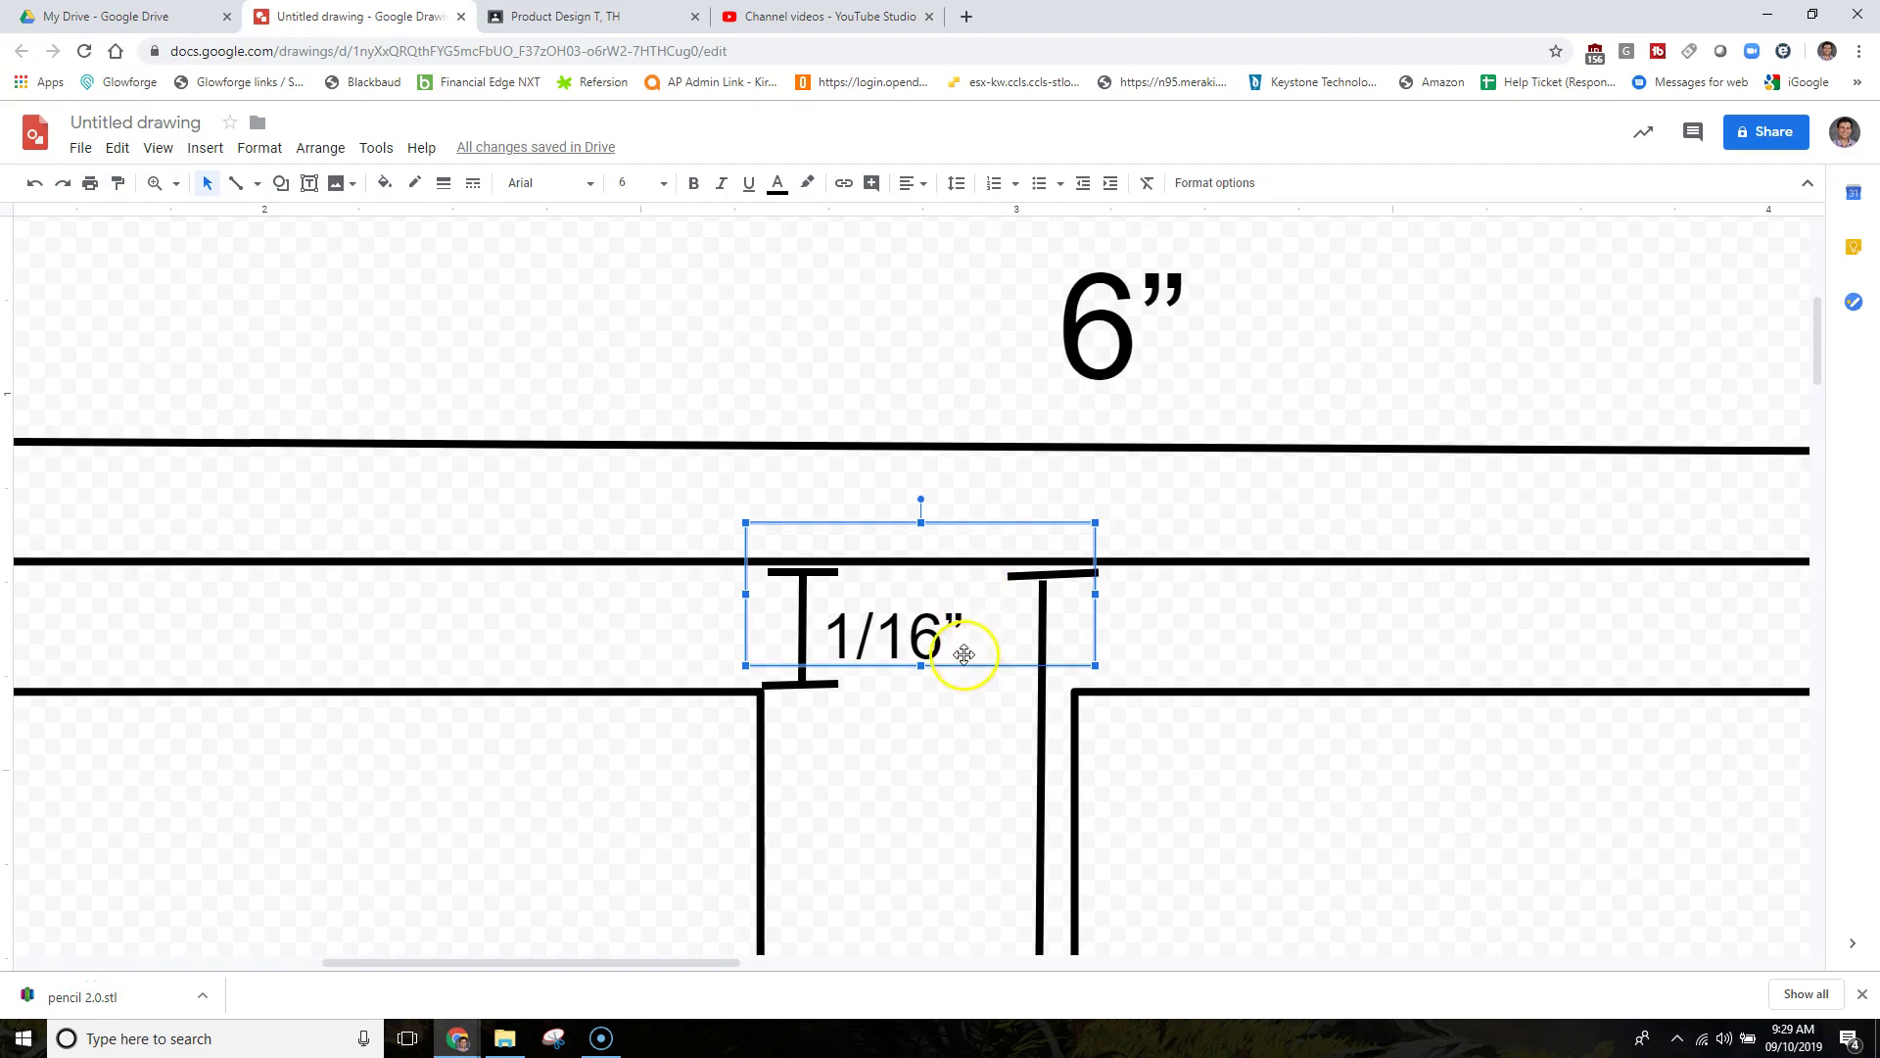
{"action": "key", "text": "ctrl+d"}
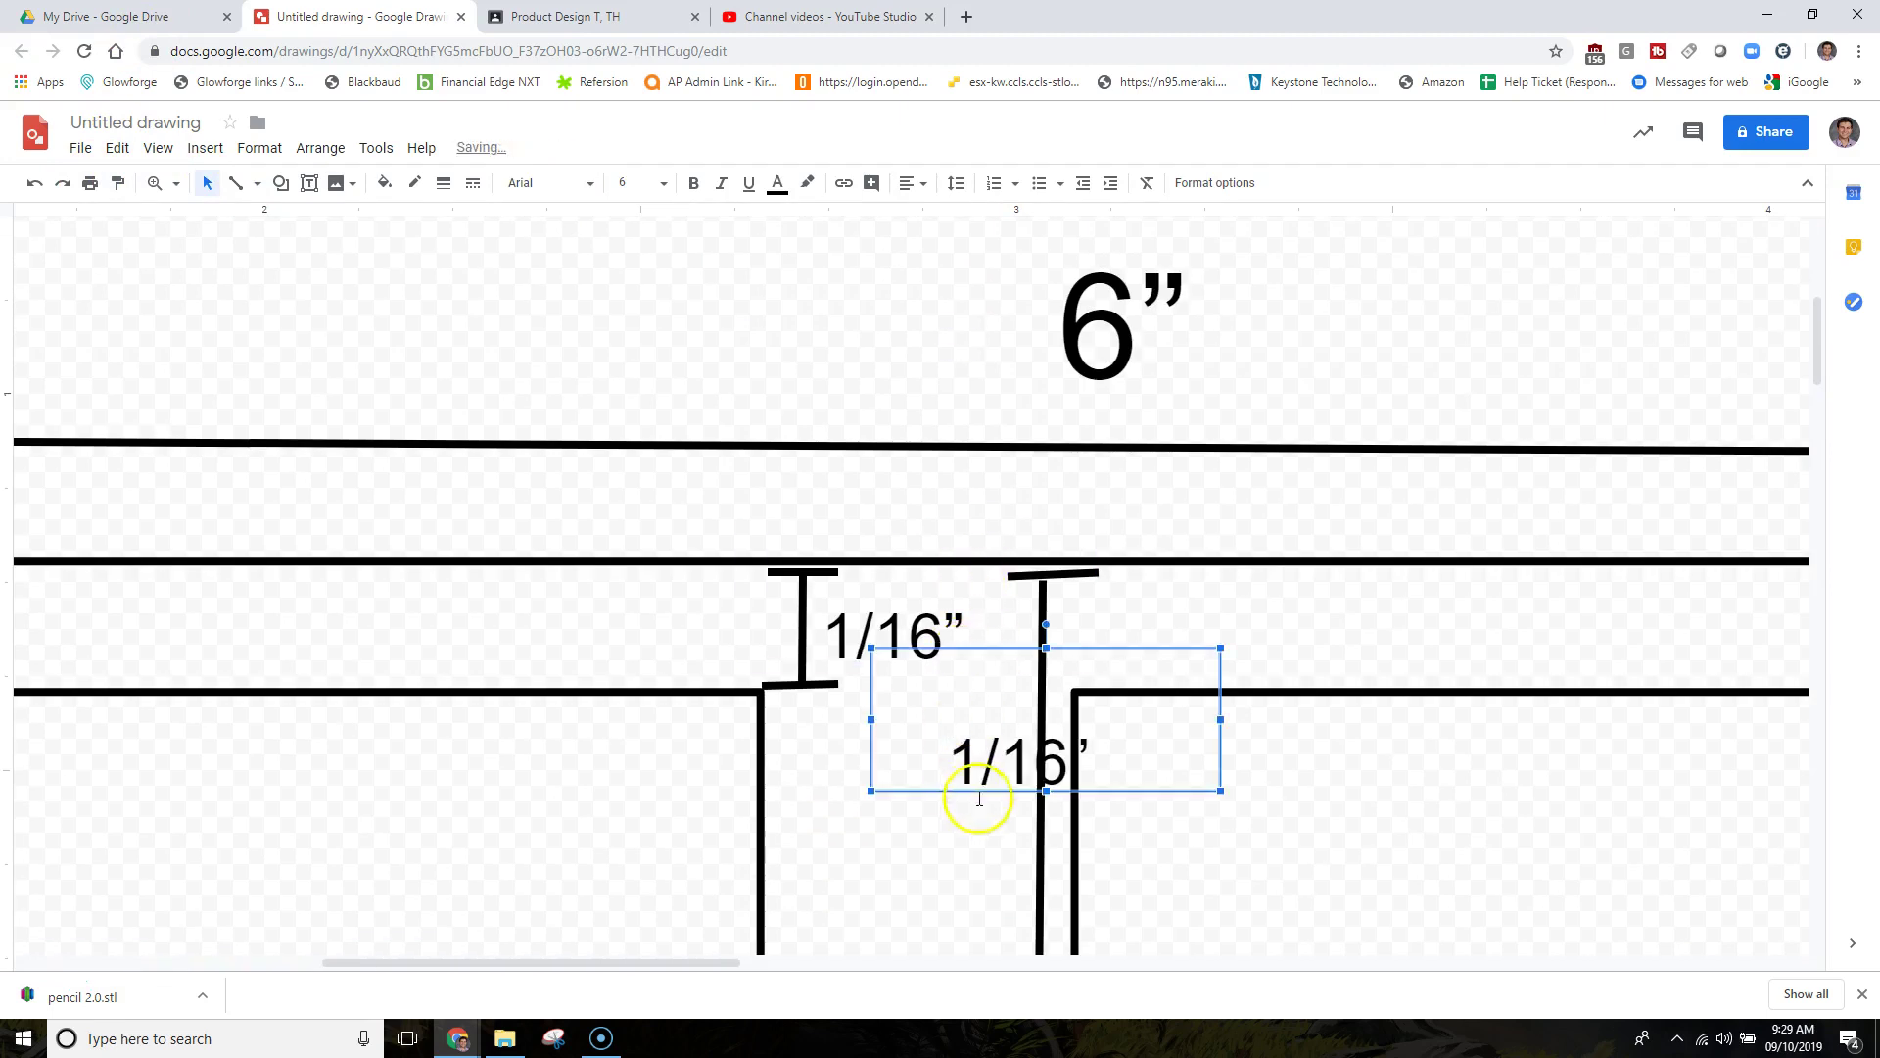
{"action": "left_click_drag", "start_coordinate": [1094, 776], "coordinate": [984, 603]}
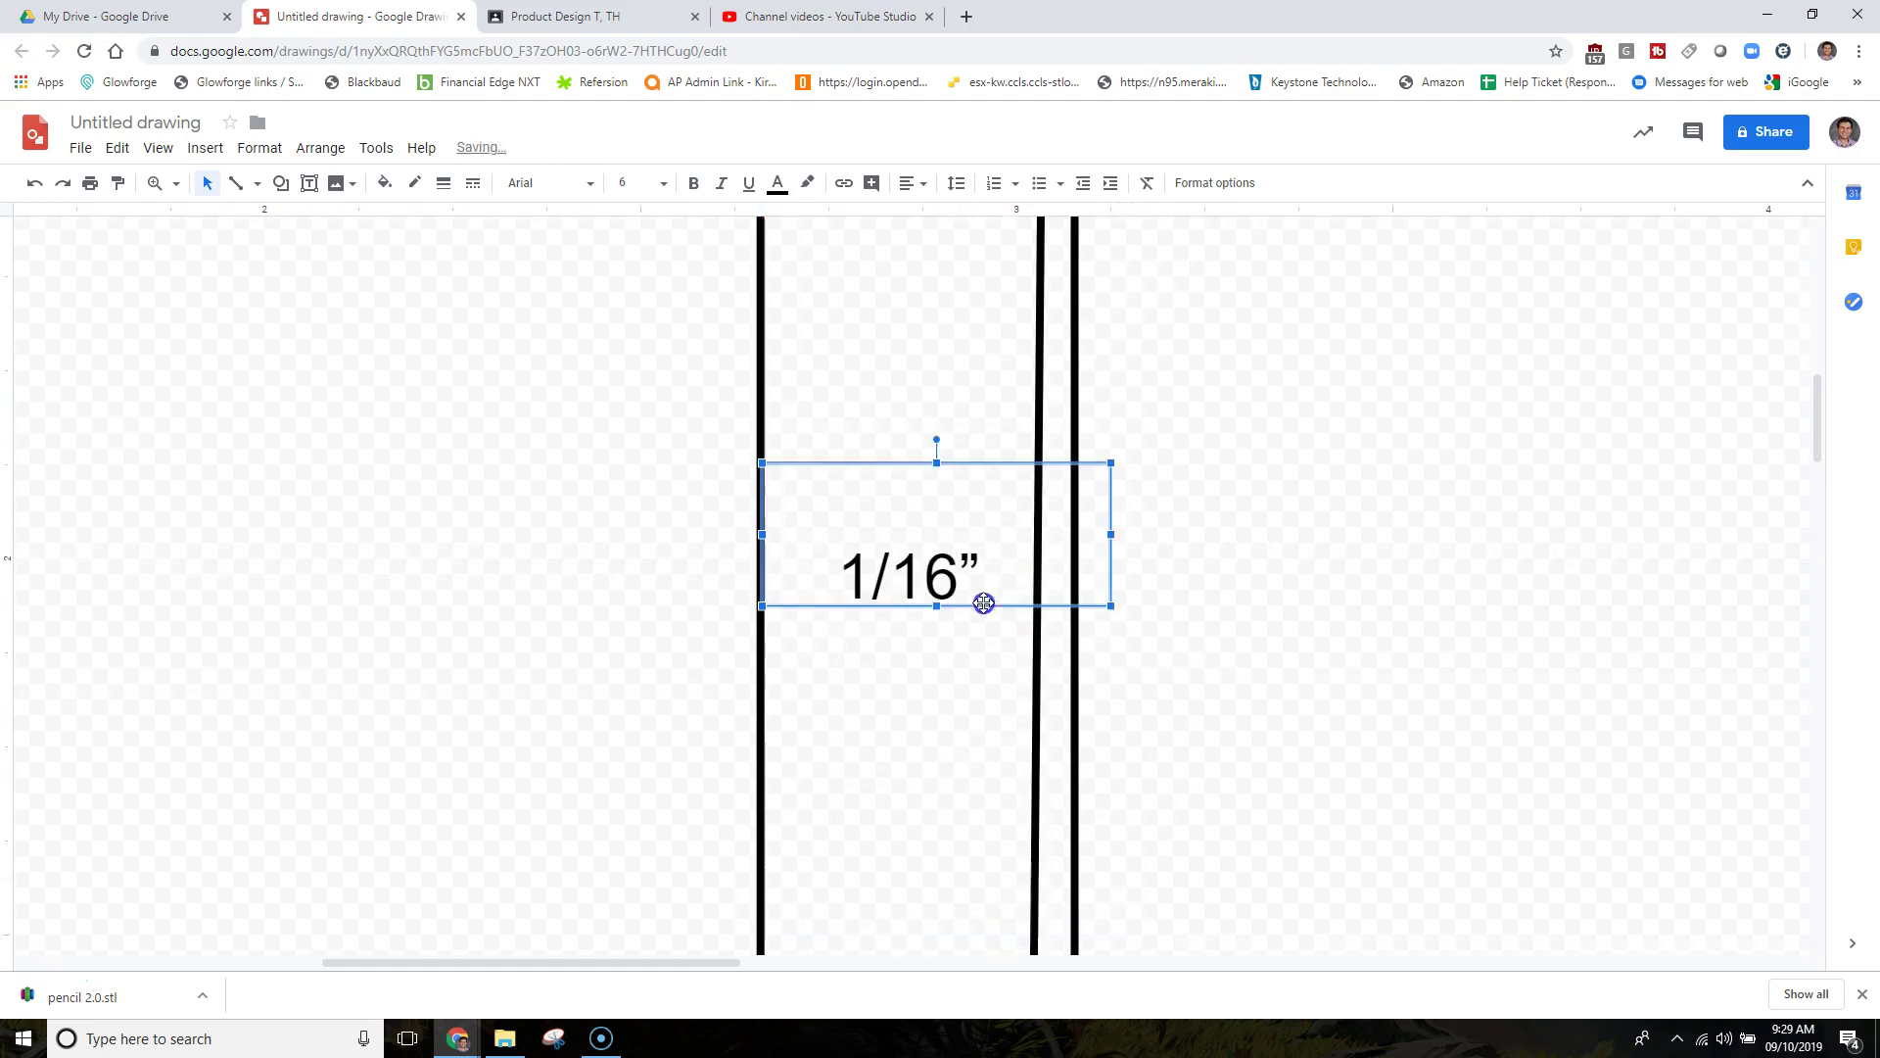
{"action": "left_click", "coordinate": [943, 574]}
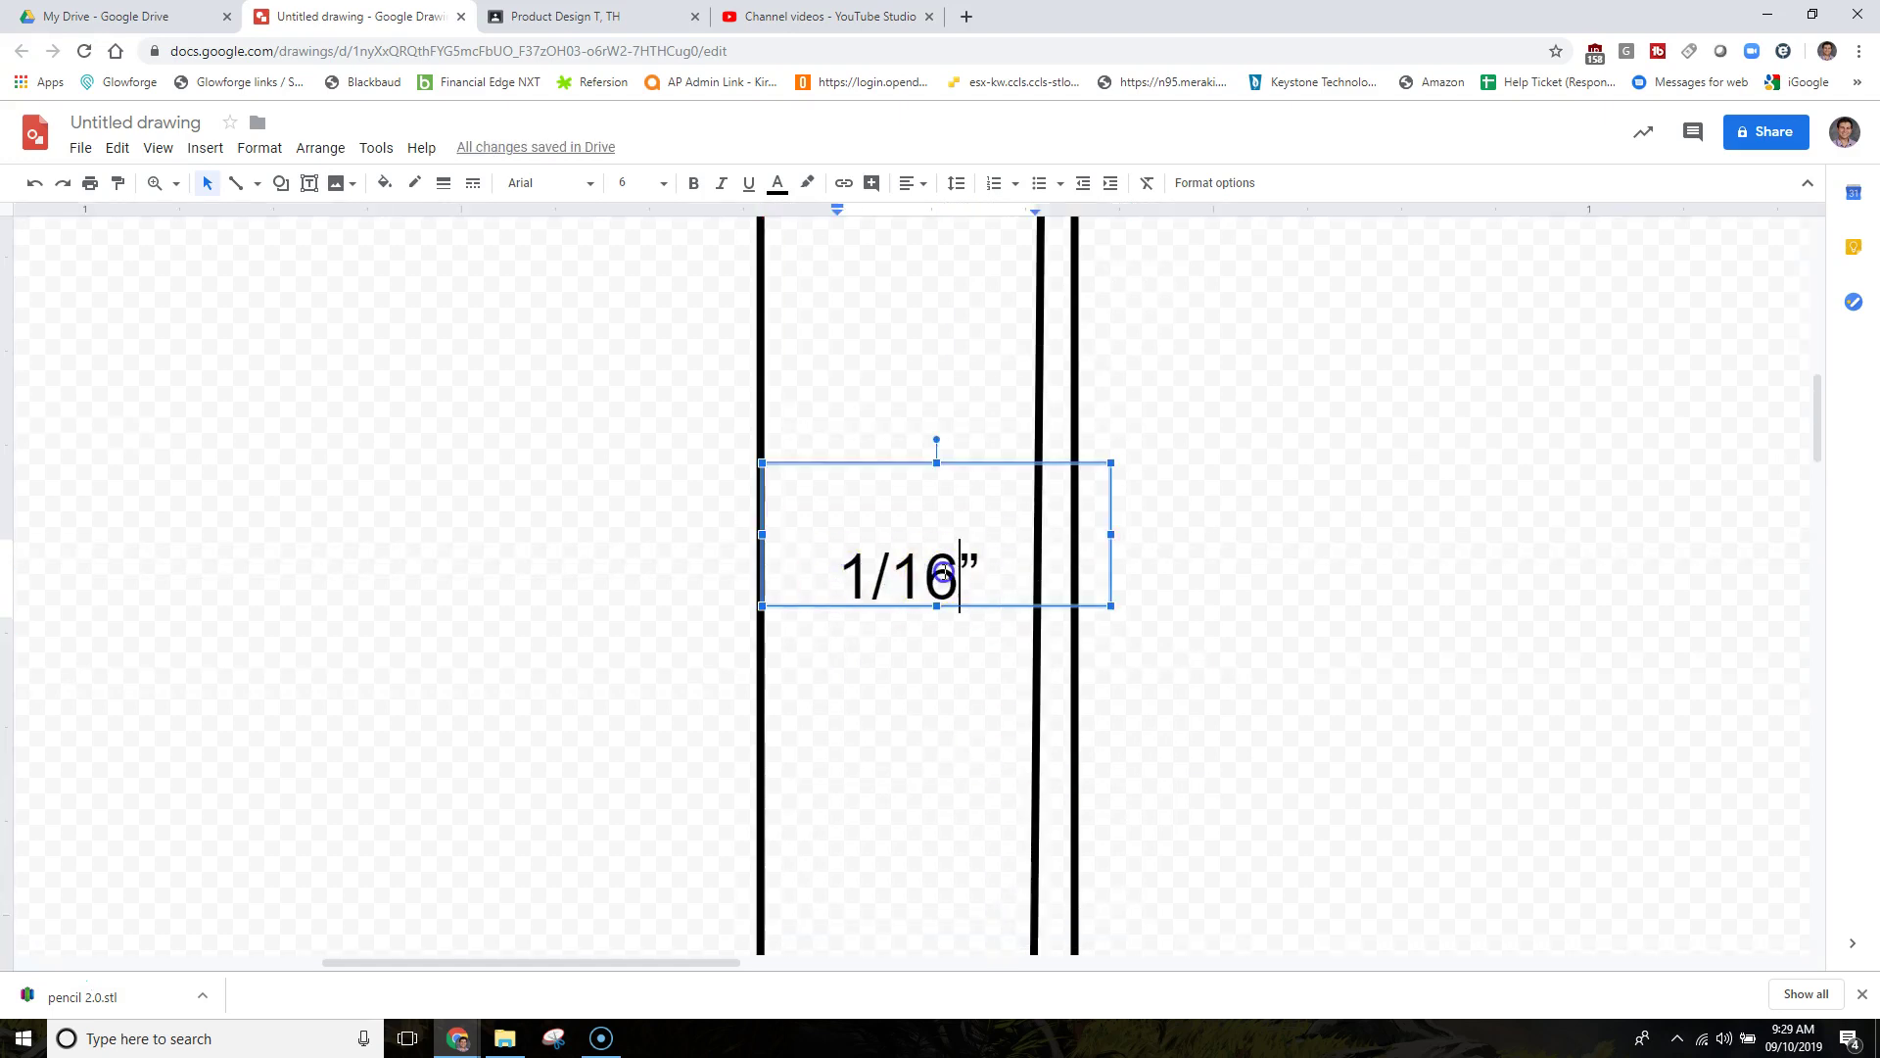
{"action": "key", "text": "BackSpace"}
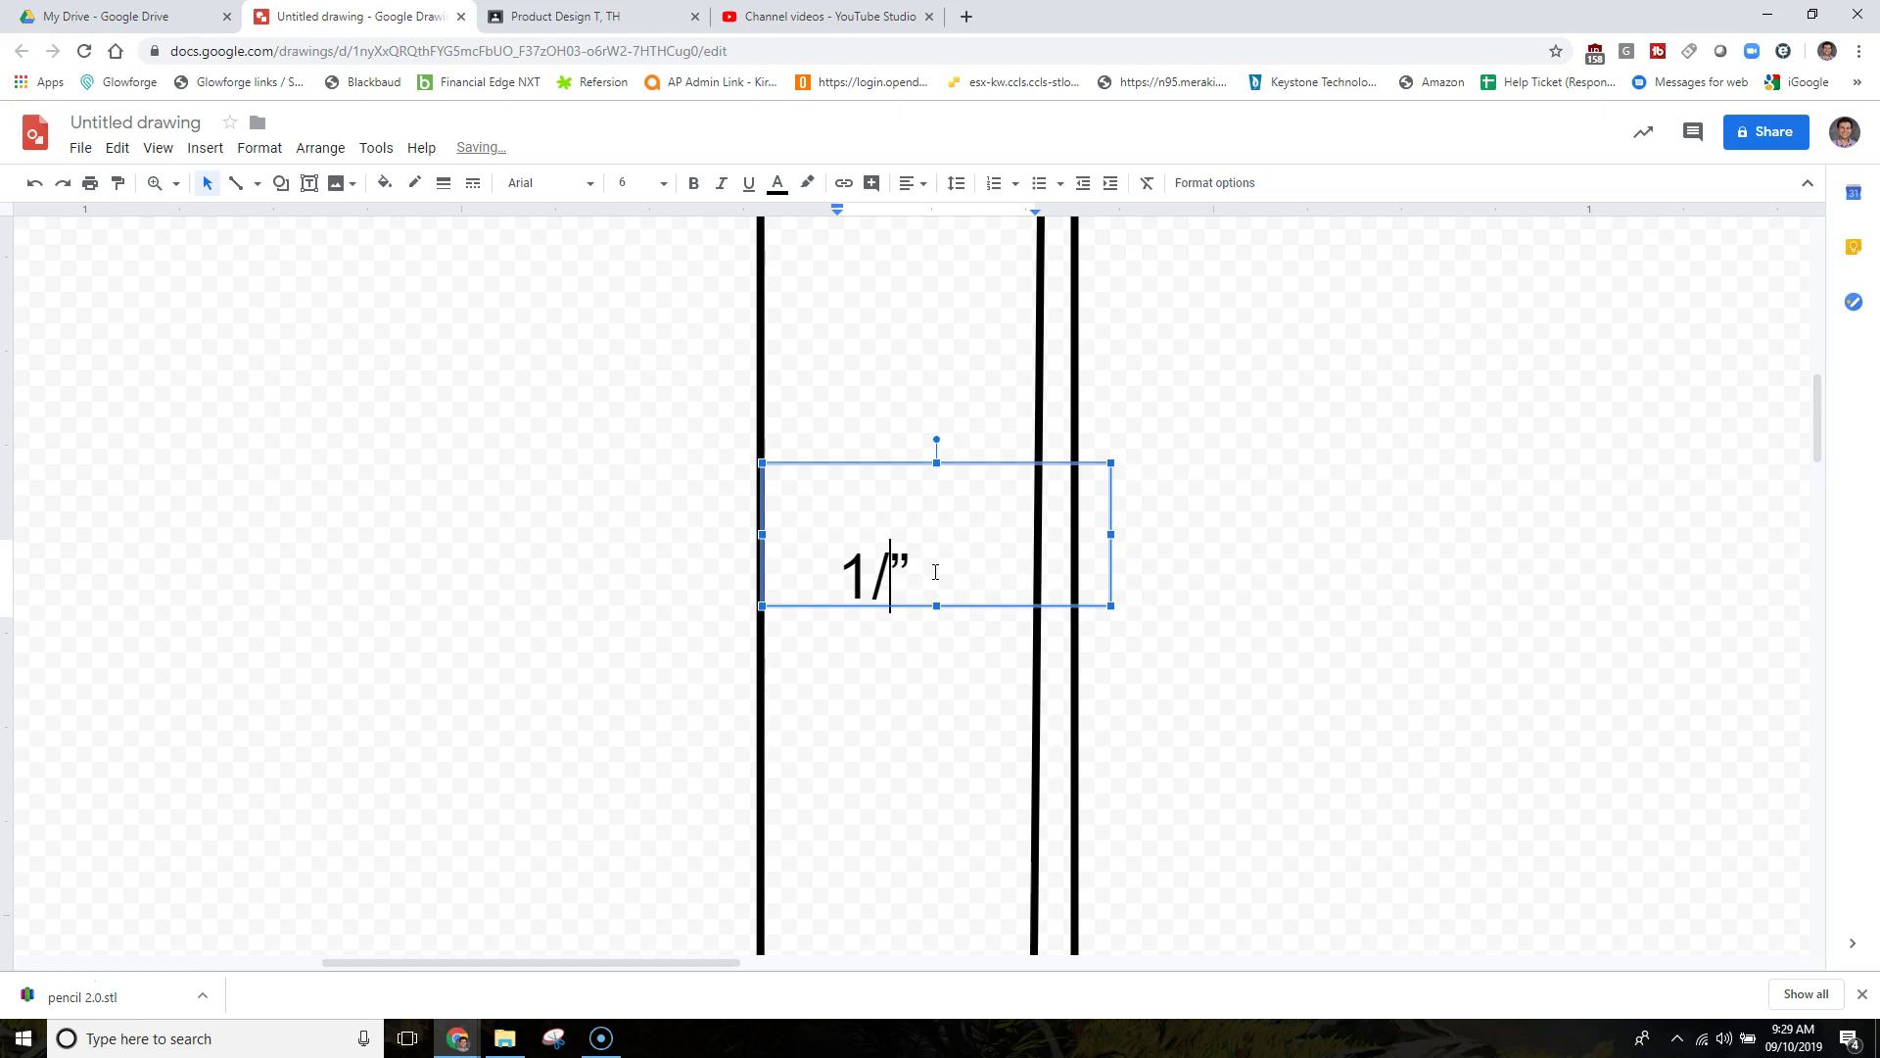
{"action": "type", "text": "3/5"}
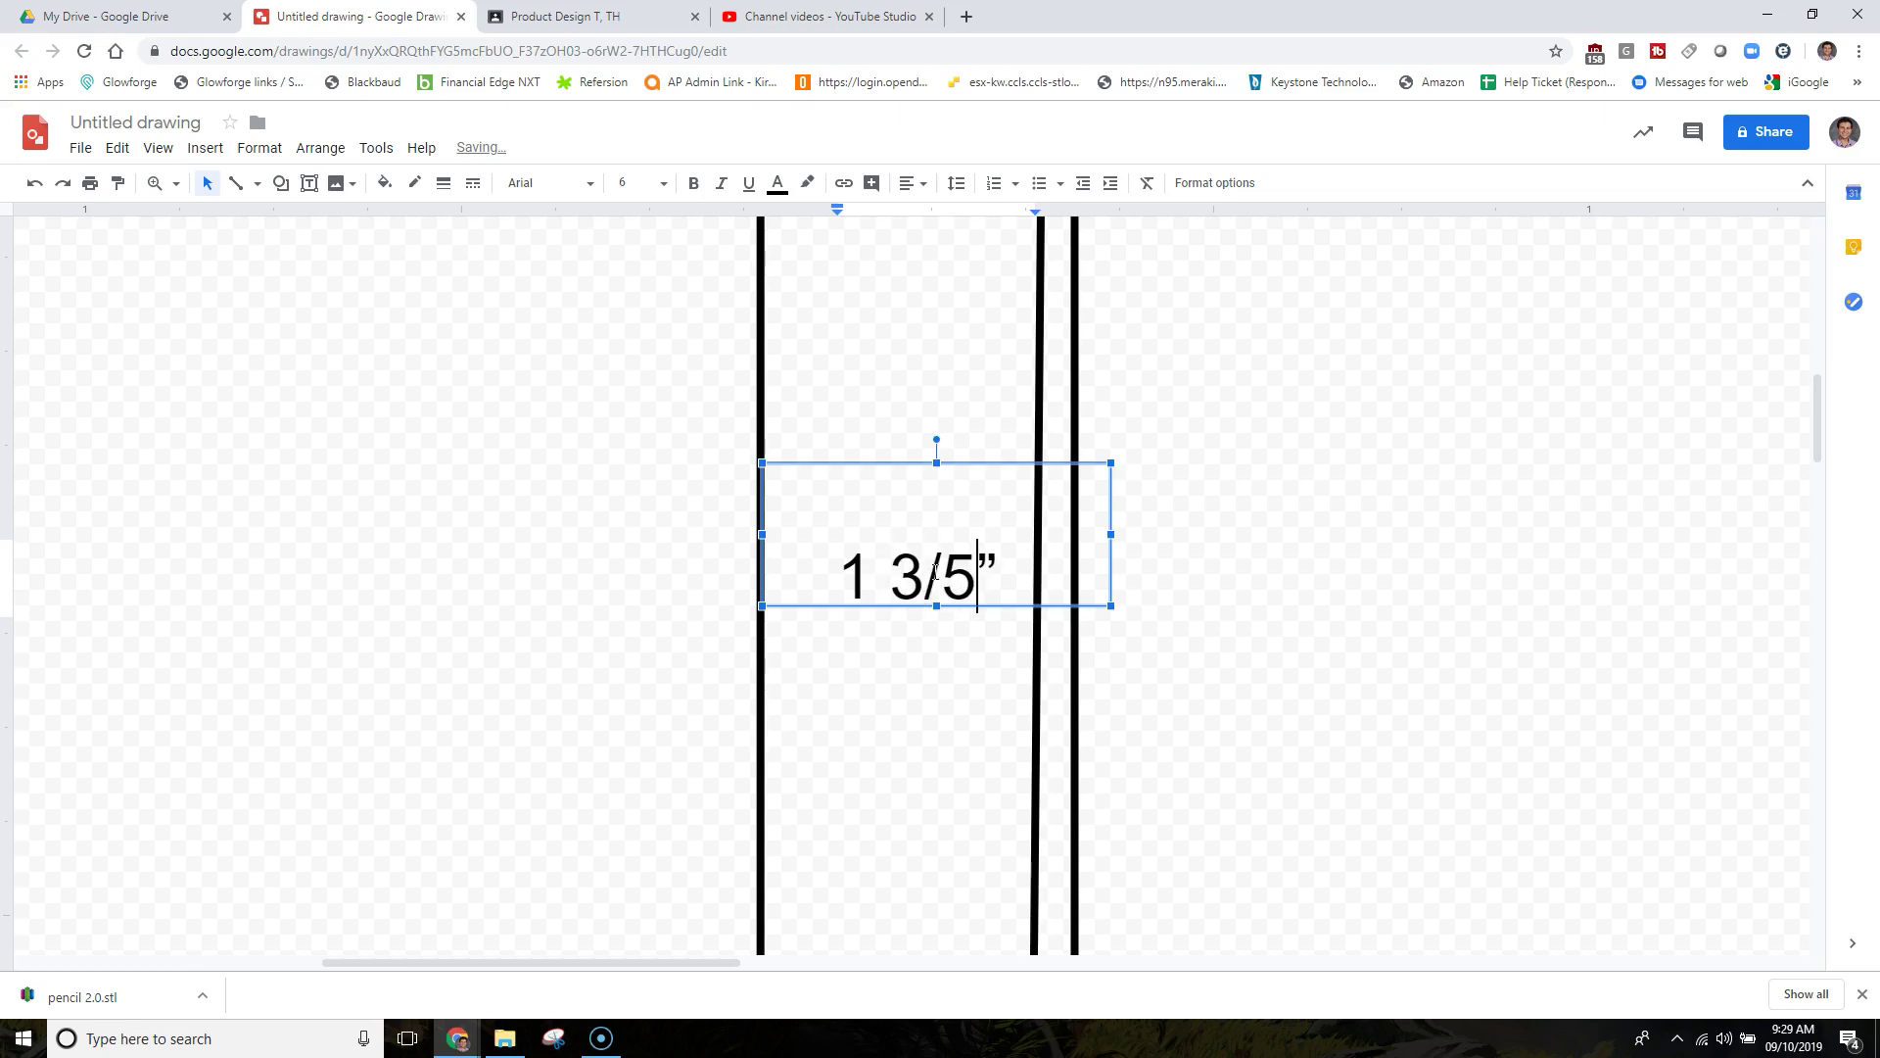
{"action": "key", "text": "BackSpace"}
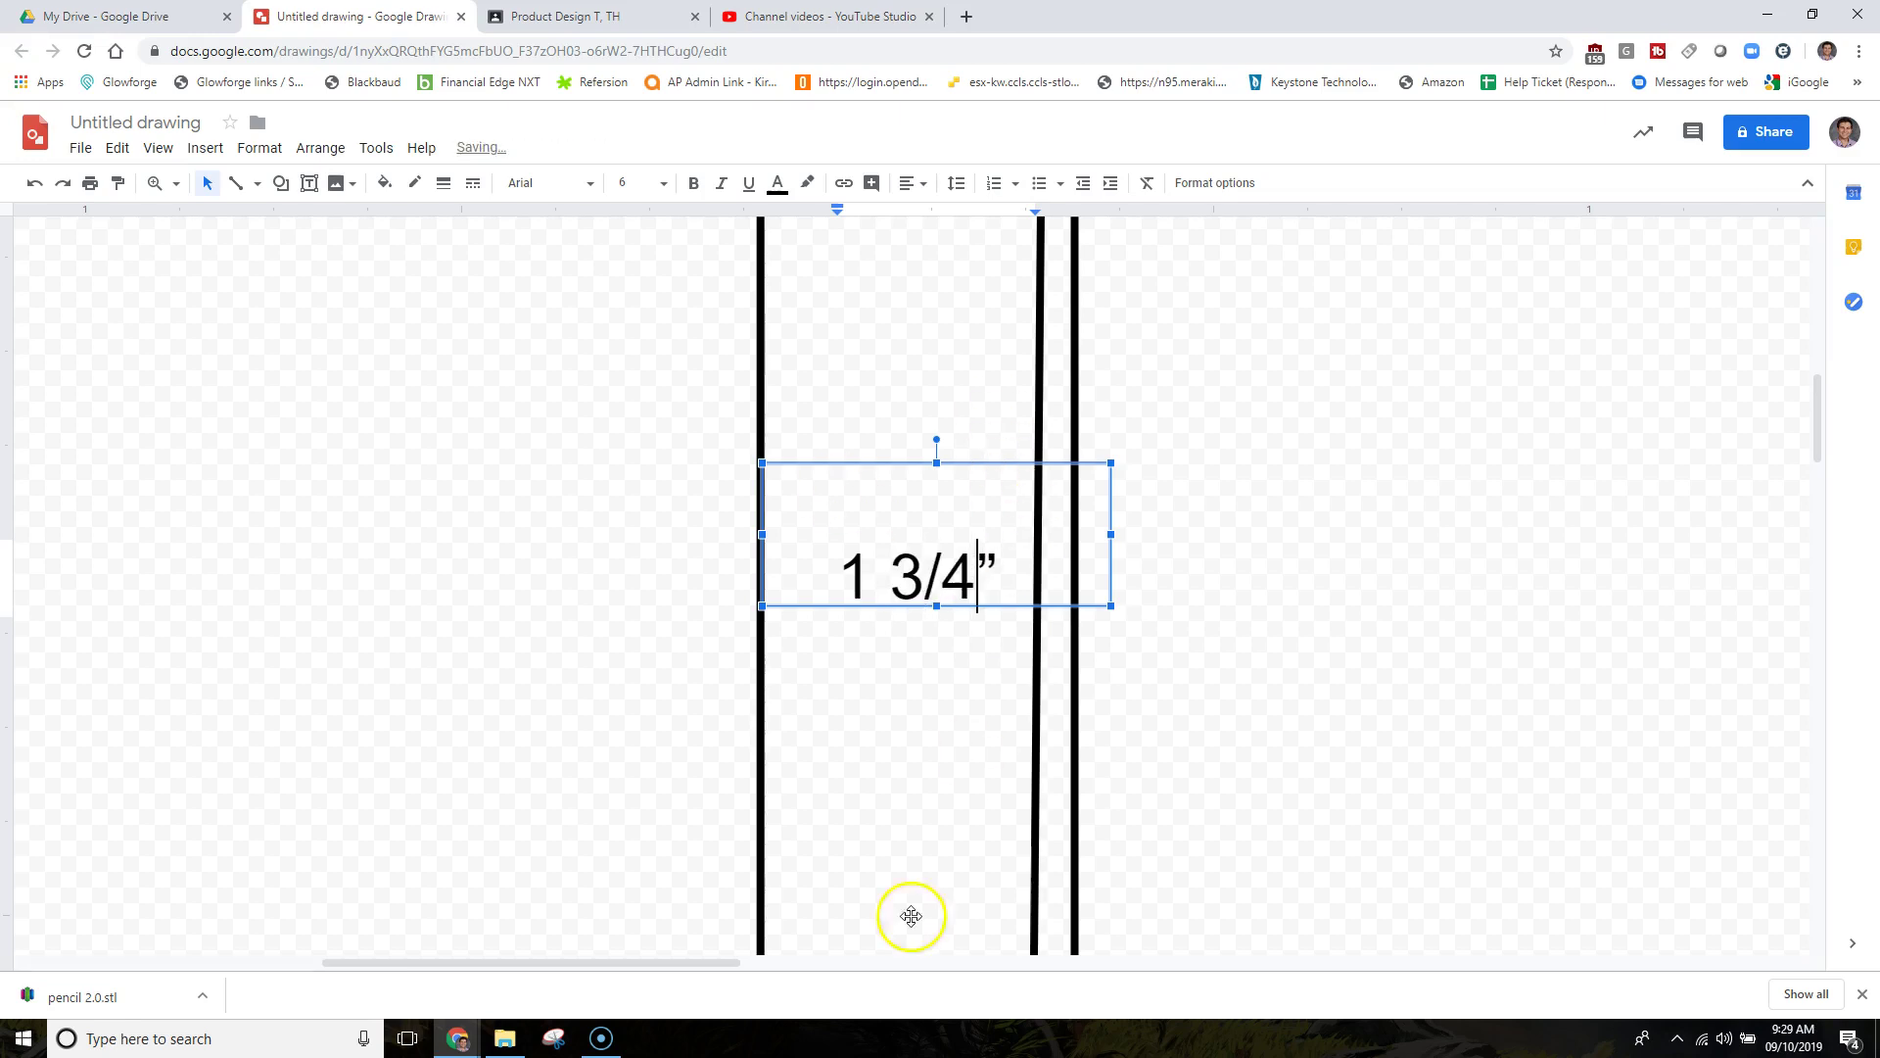
{"action": "left_click_drag", "start_coordinate": [992, 462], "coordinate": [1018, 460]}
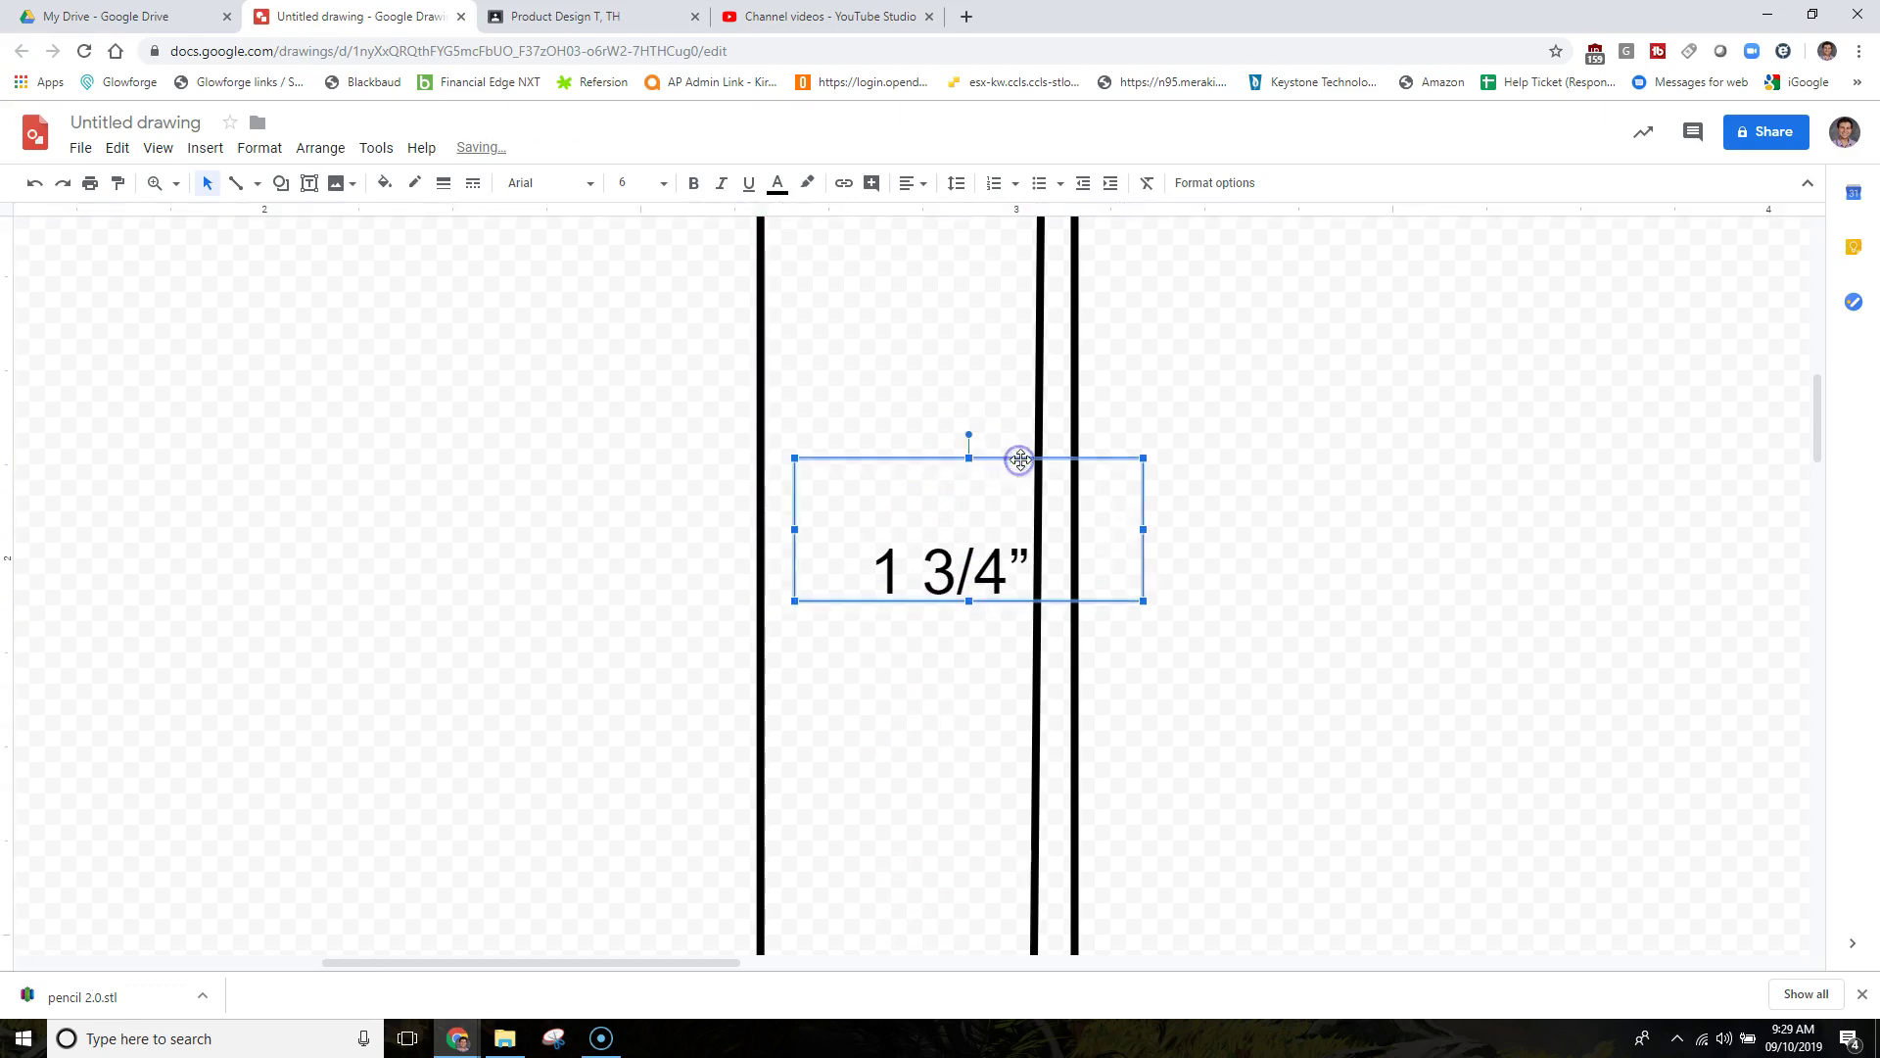
{"action": "left_click", "coordinate": [1273, 612]}
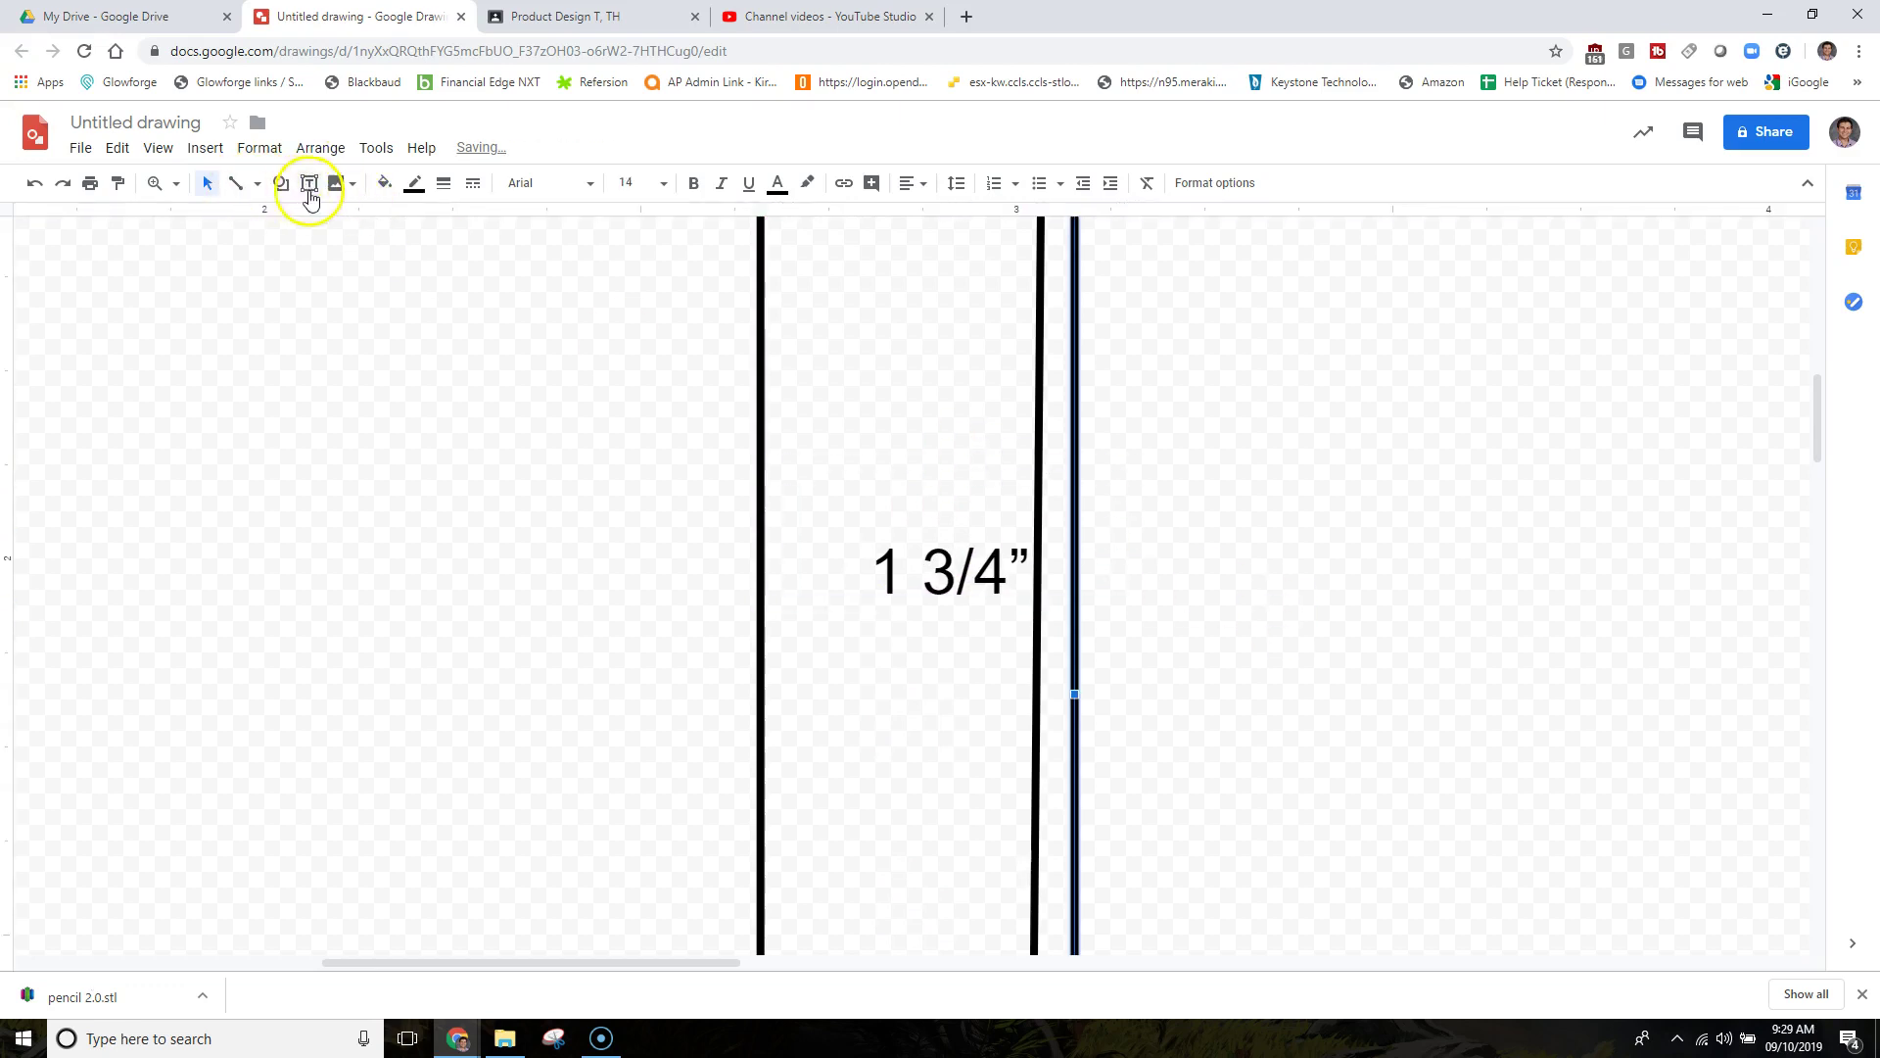
- Zoom to 100%, deselect everything, and scroll so the whole pencil box drawing is centred
{"action": "left_click", "coordinate": [161, 184]}
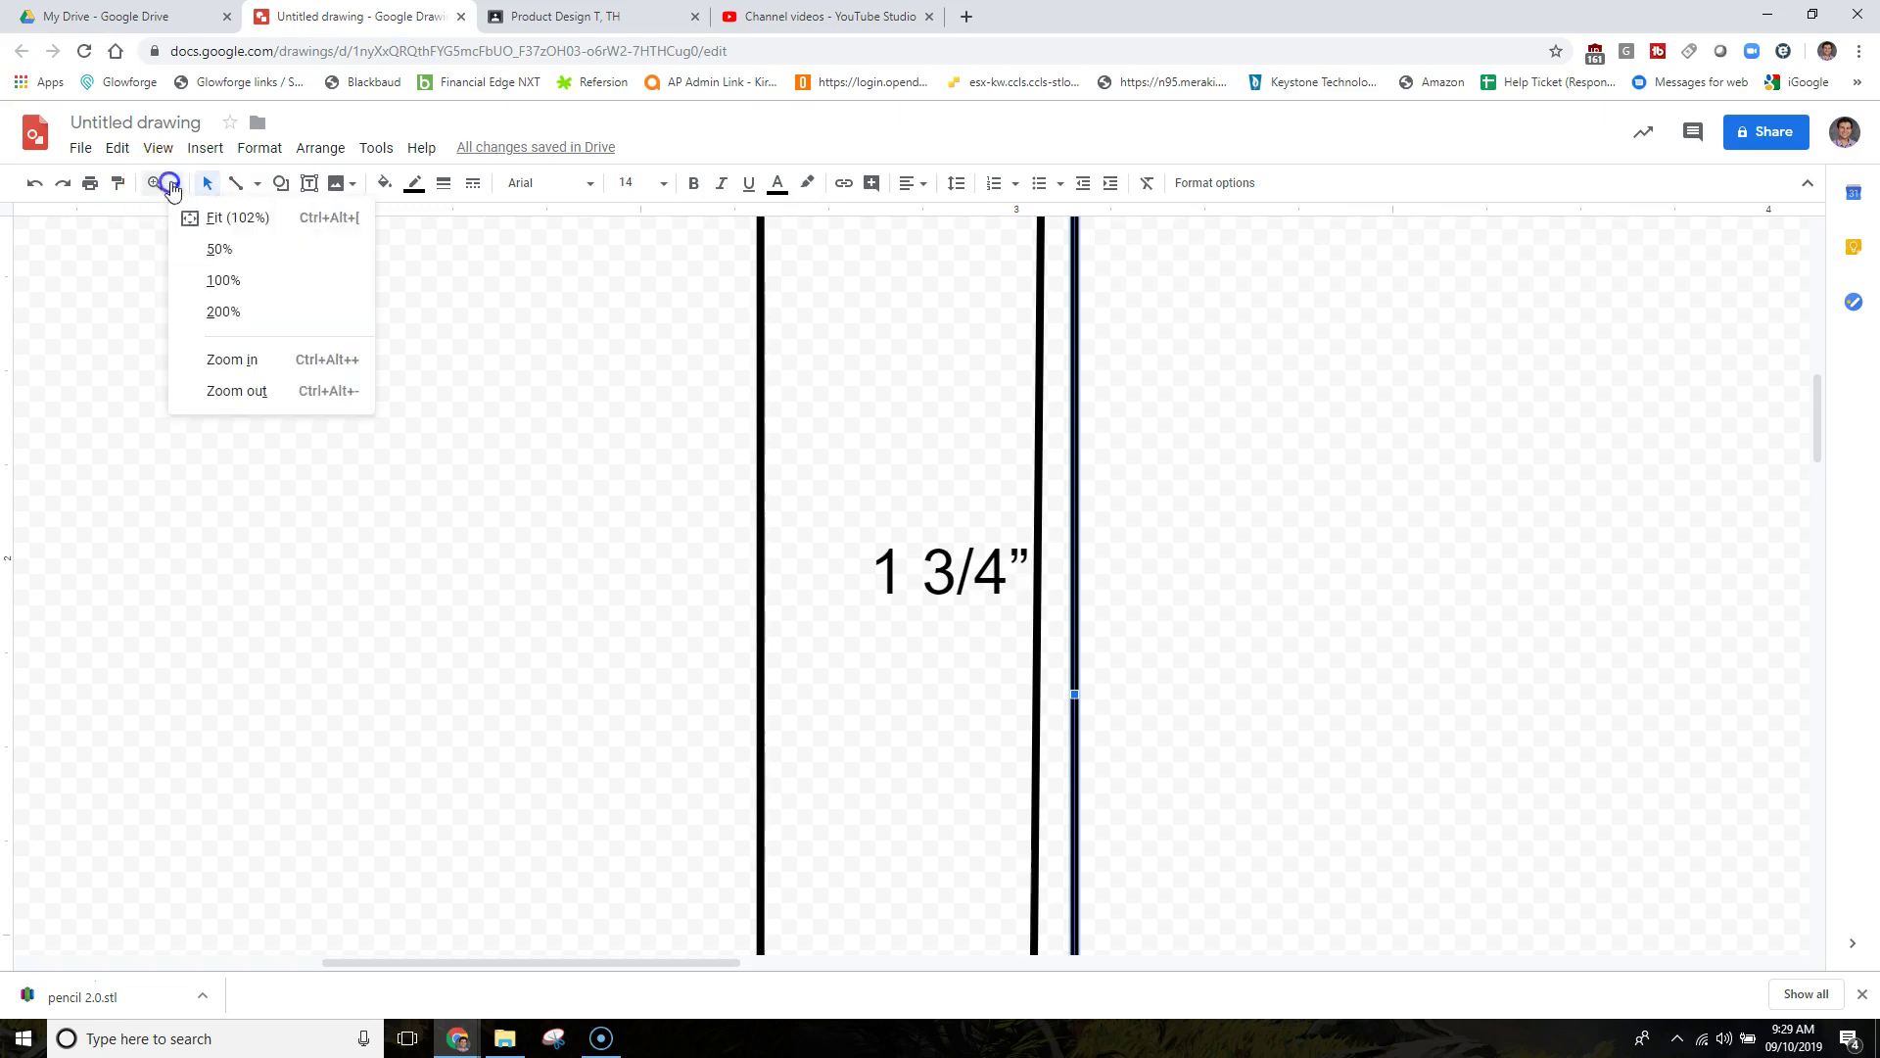
{"action": "left_click", "coordinate": [235, 283]}
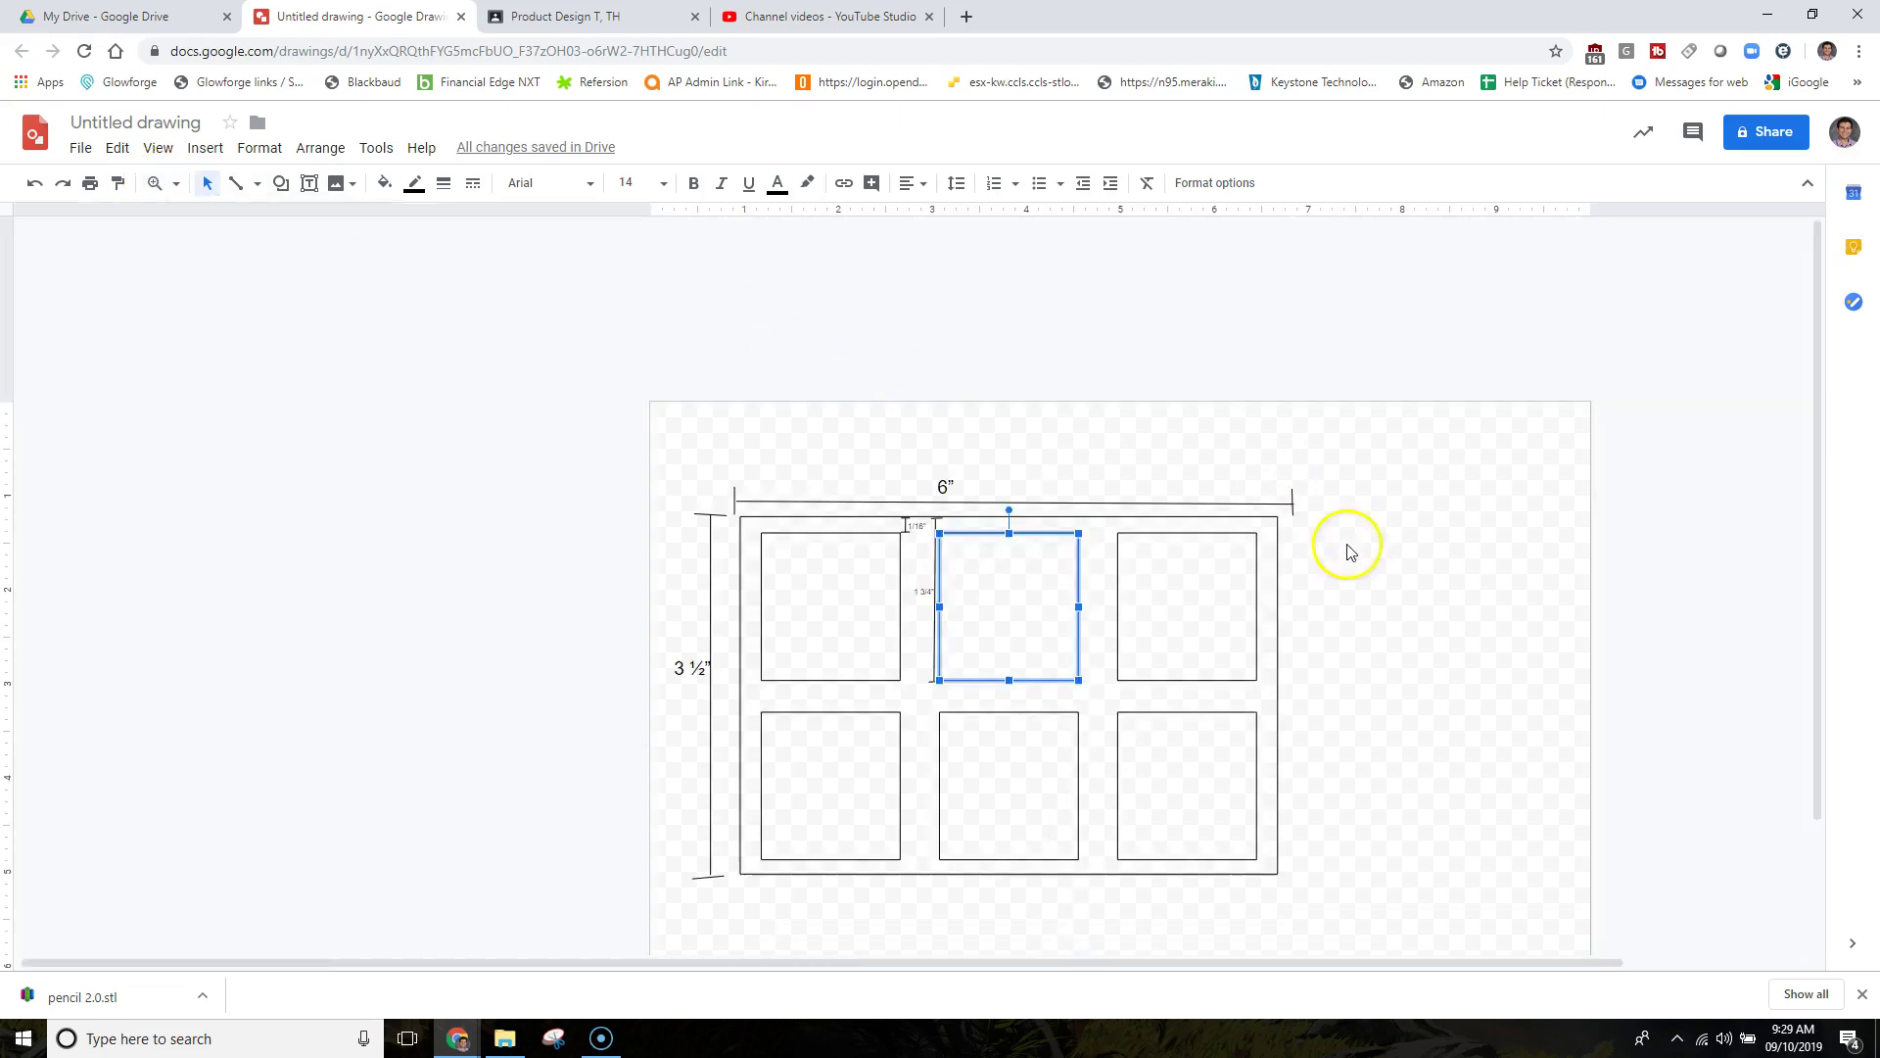
{"action": "left_click", "coordinate": [1445, 595]}
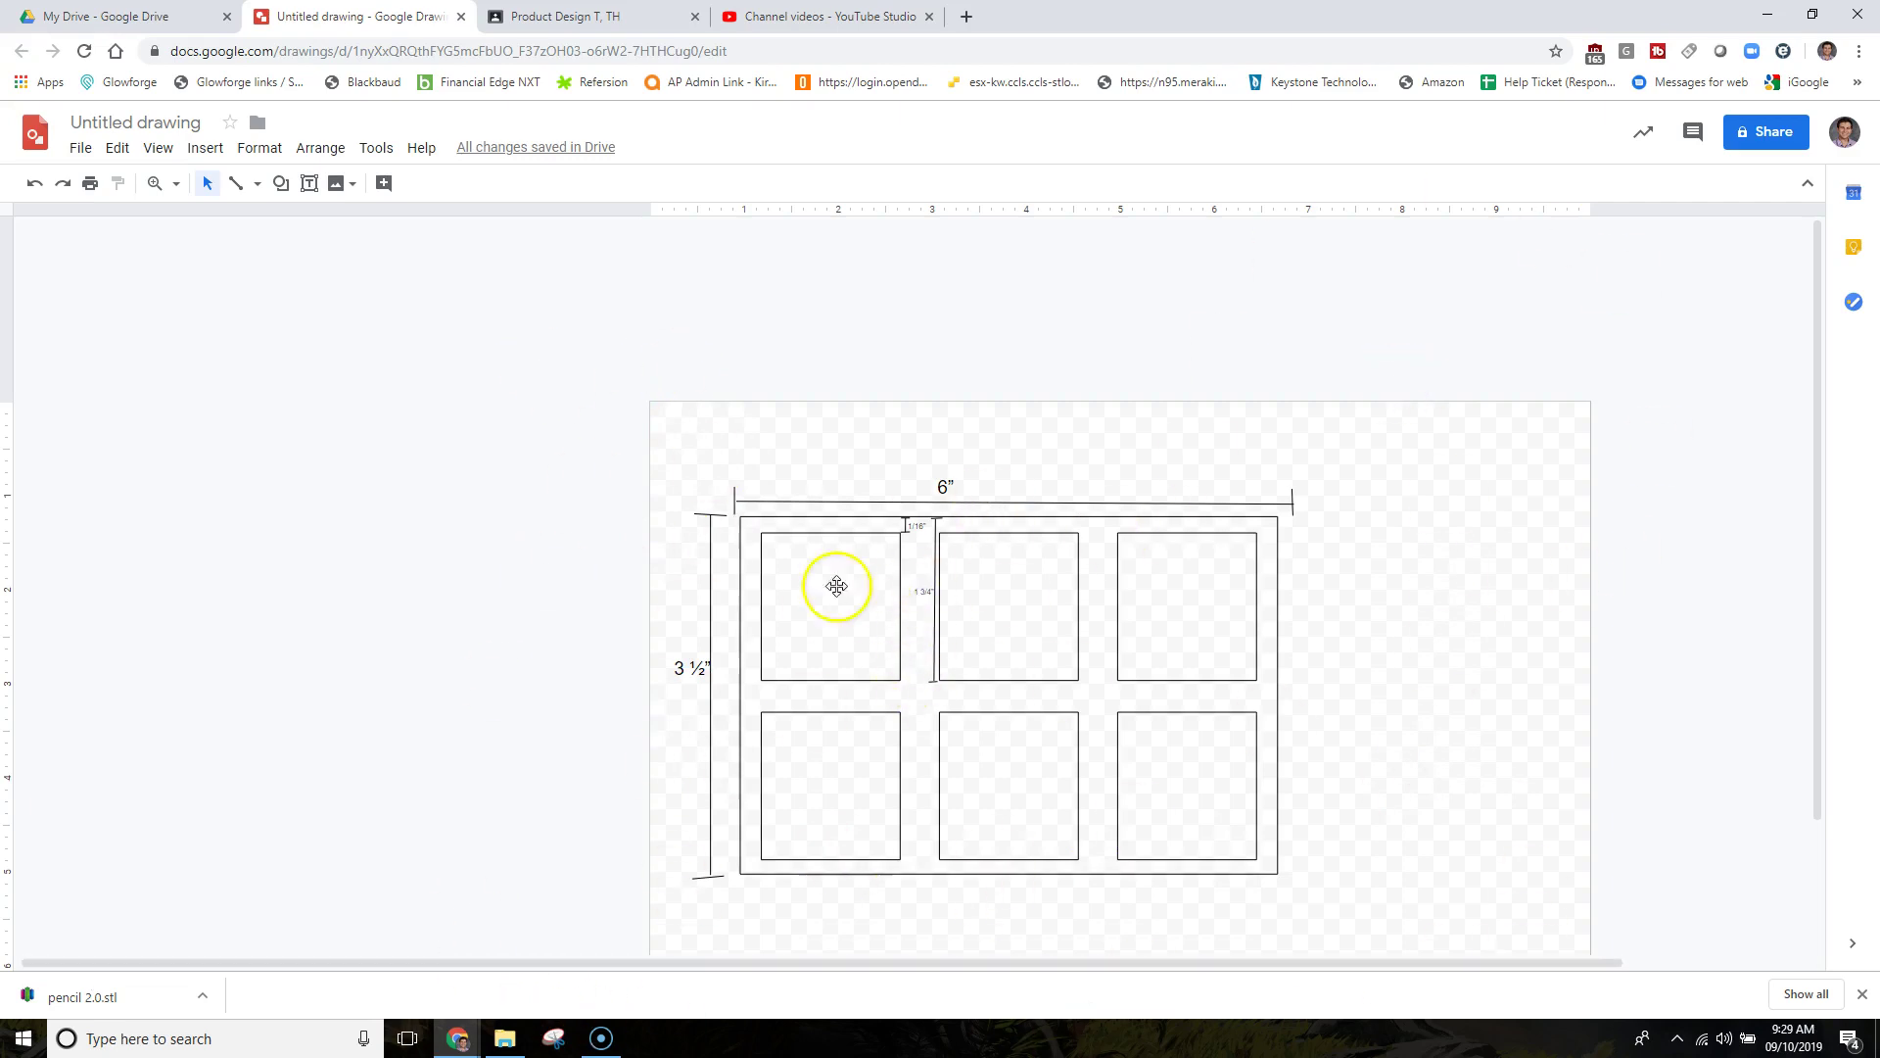
{"action": "scroll", "coordinate": [1400, 686], "scroll_direction": "down", "scroll_amount": 2}
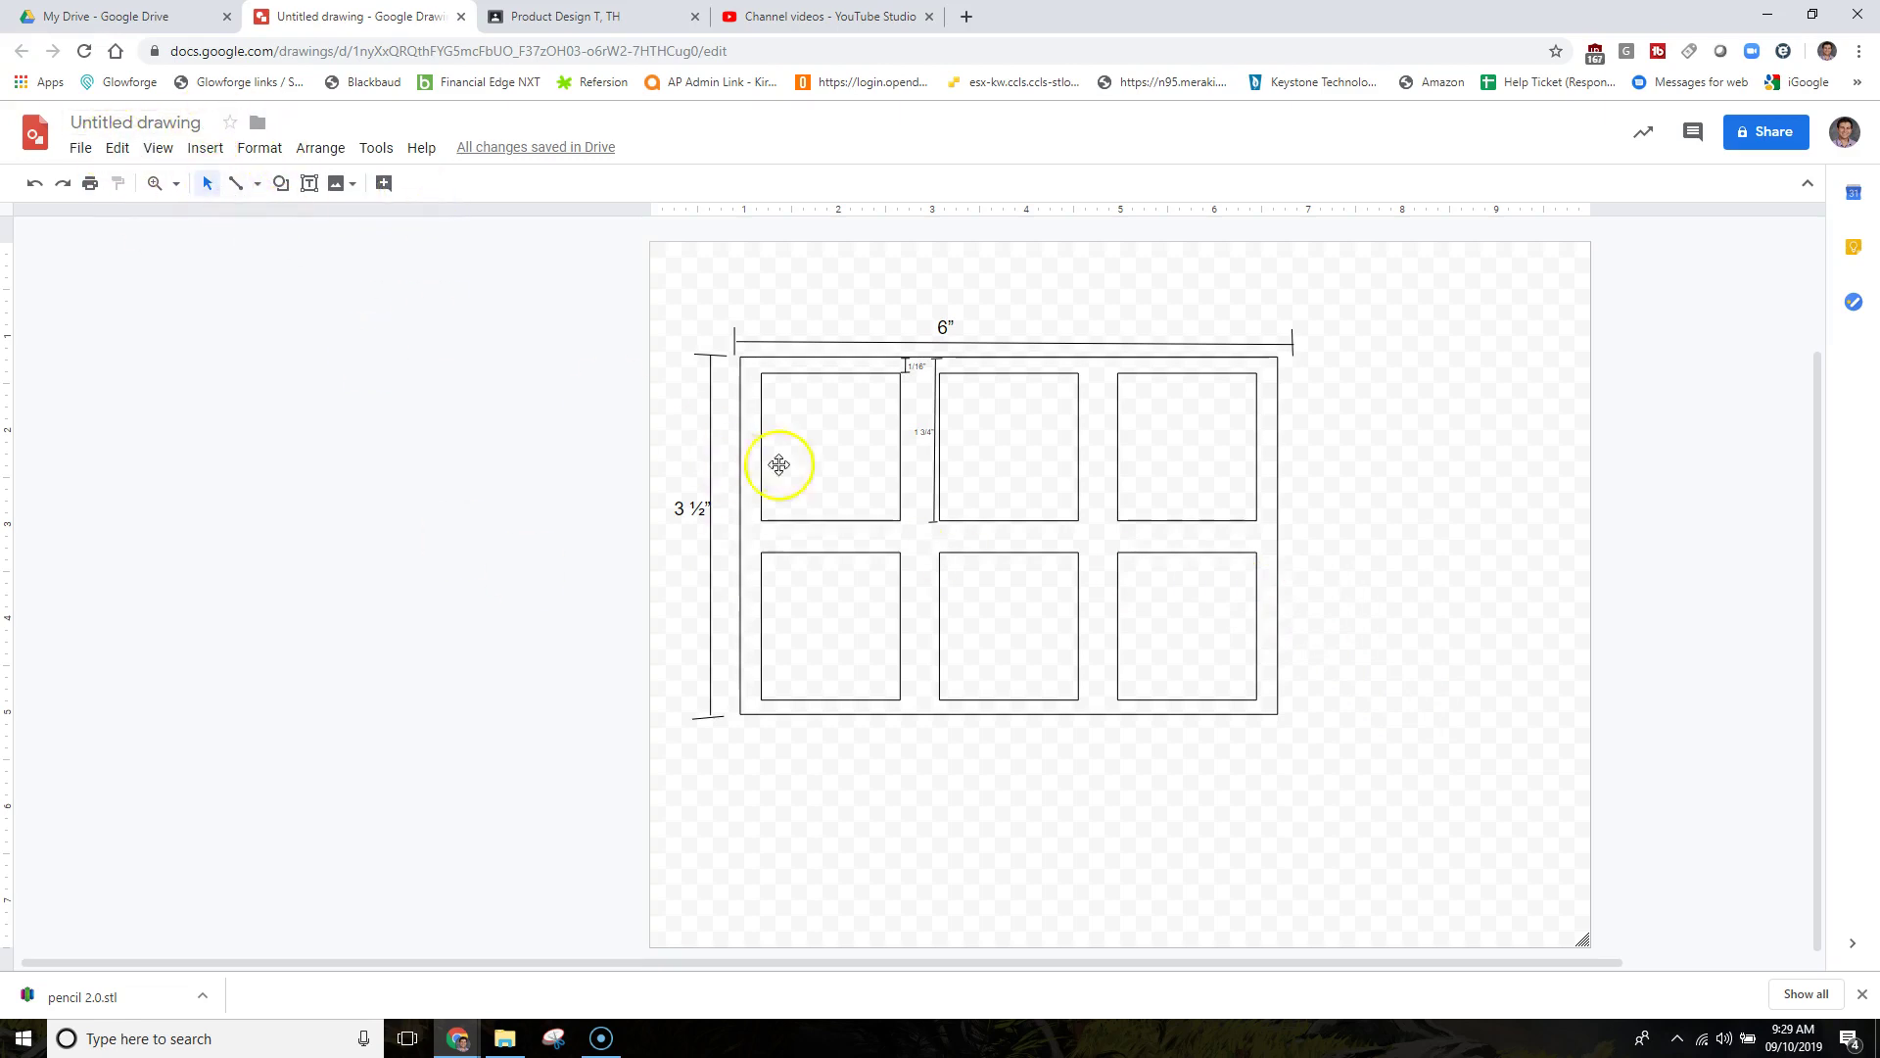
{"action": "left_click", "coordinate": [281, 183]}
- Draw a rectangle below the top-down drawing and make its fill transparent
{"action": "mouse_move", "coordinate": [328, 217]}
{"action": "left_click", "coordinate": [440, 231]}
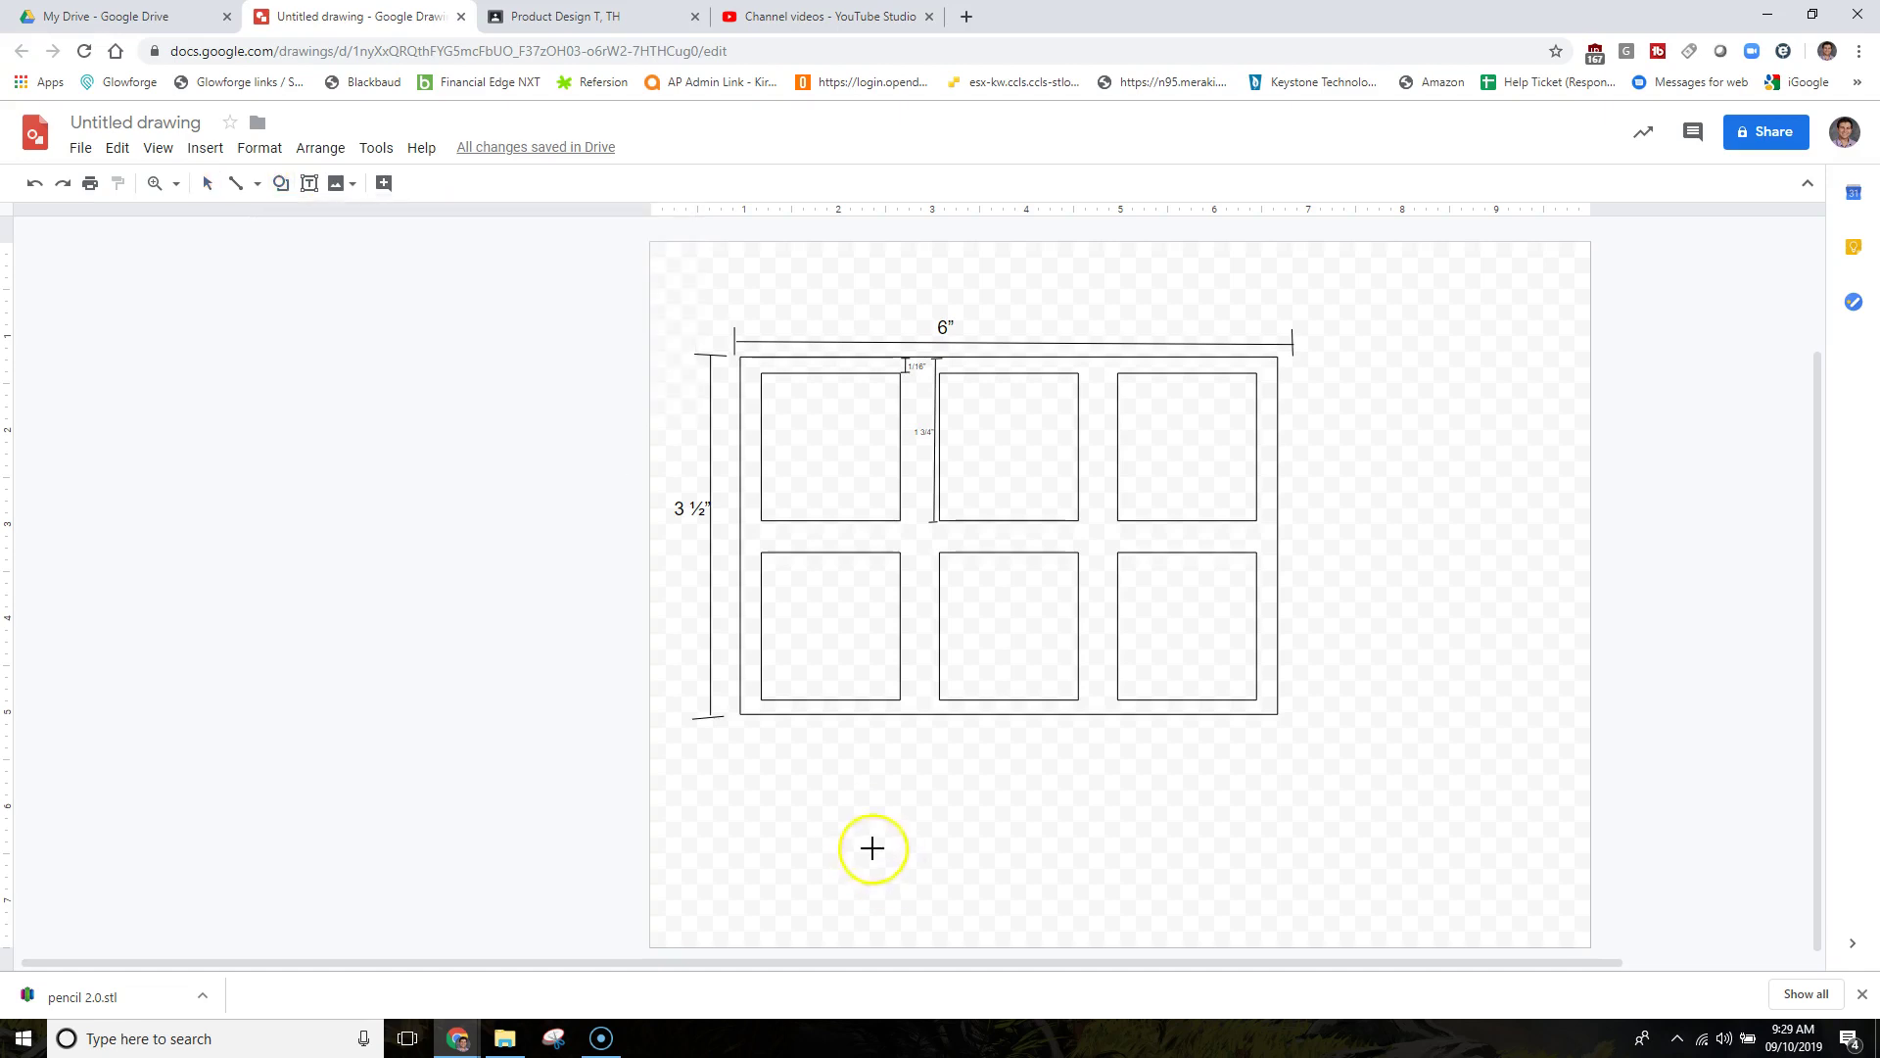
{"action": "mouse_move", "coordinate": [819, 755]}
{"action": "left_mouse_down"}
{"action": "mouse_move", "coordinate": [1221, 949]}
{"action": "mouse_move", "coordinate": [1091, 926]}
{"action": "left_mouse_up"}
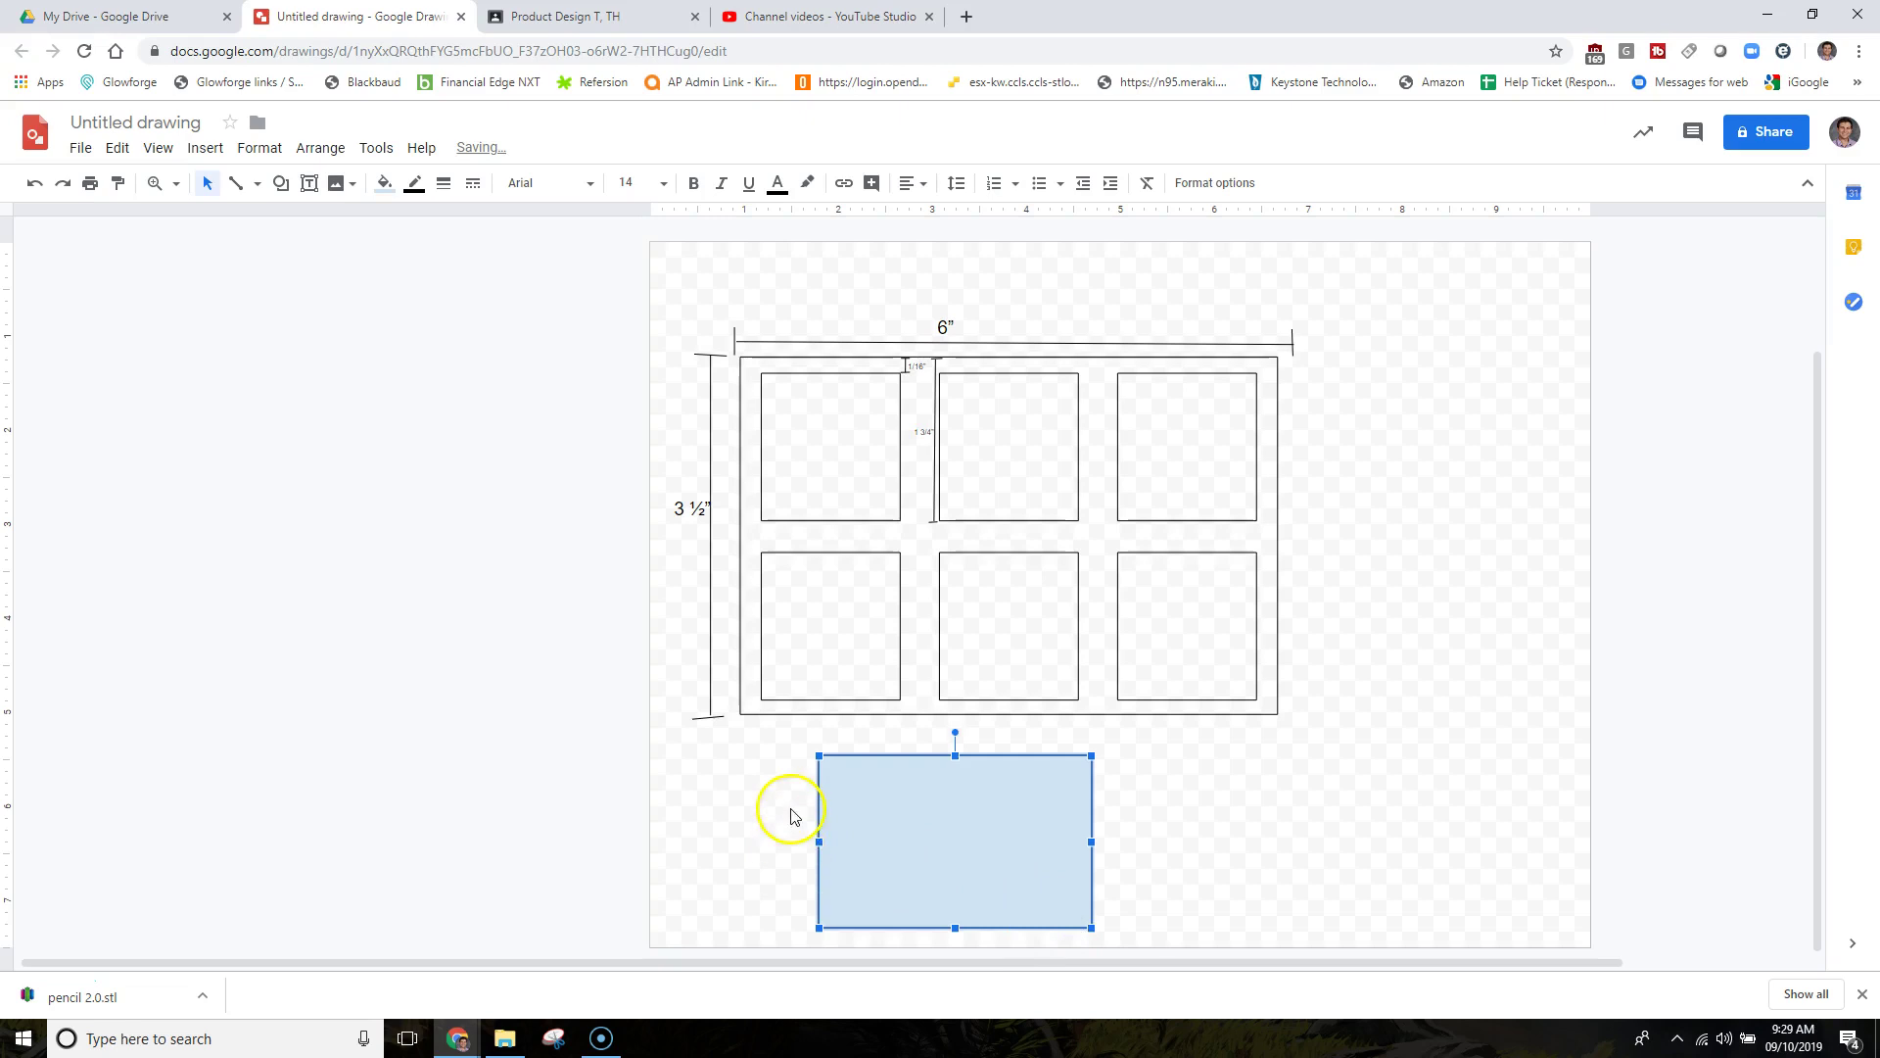
{"action": "left_click", "coordinate": [385, 183]}
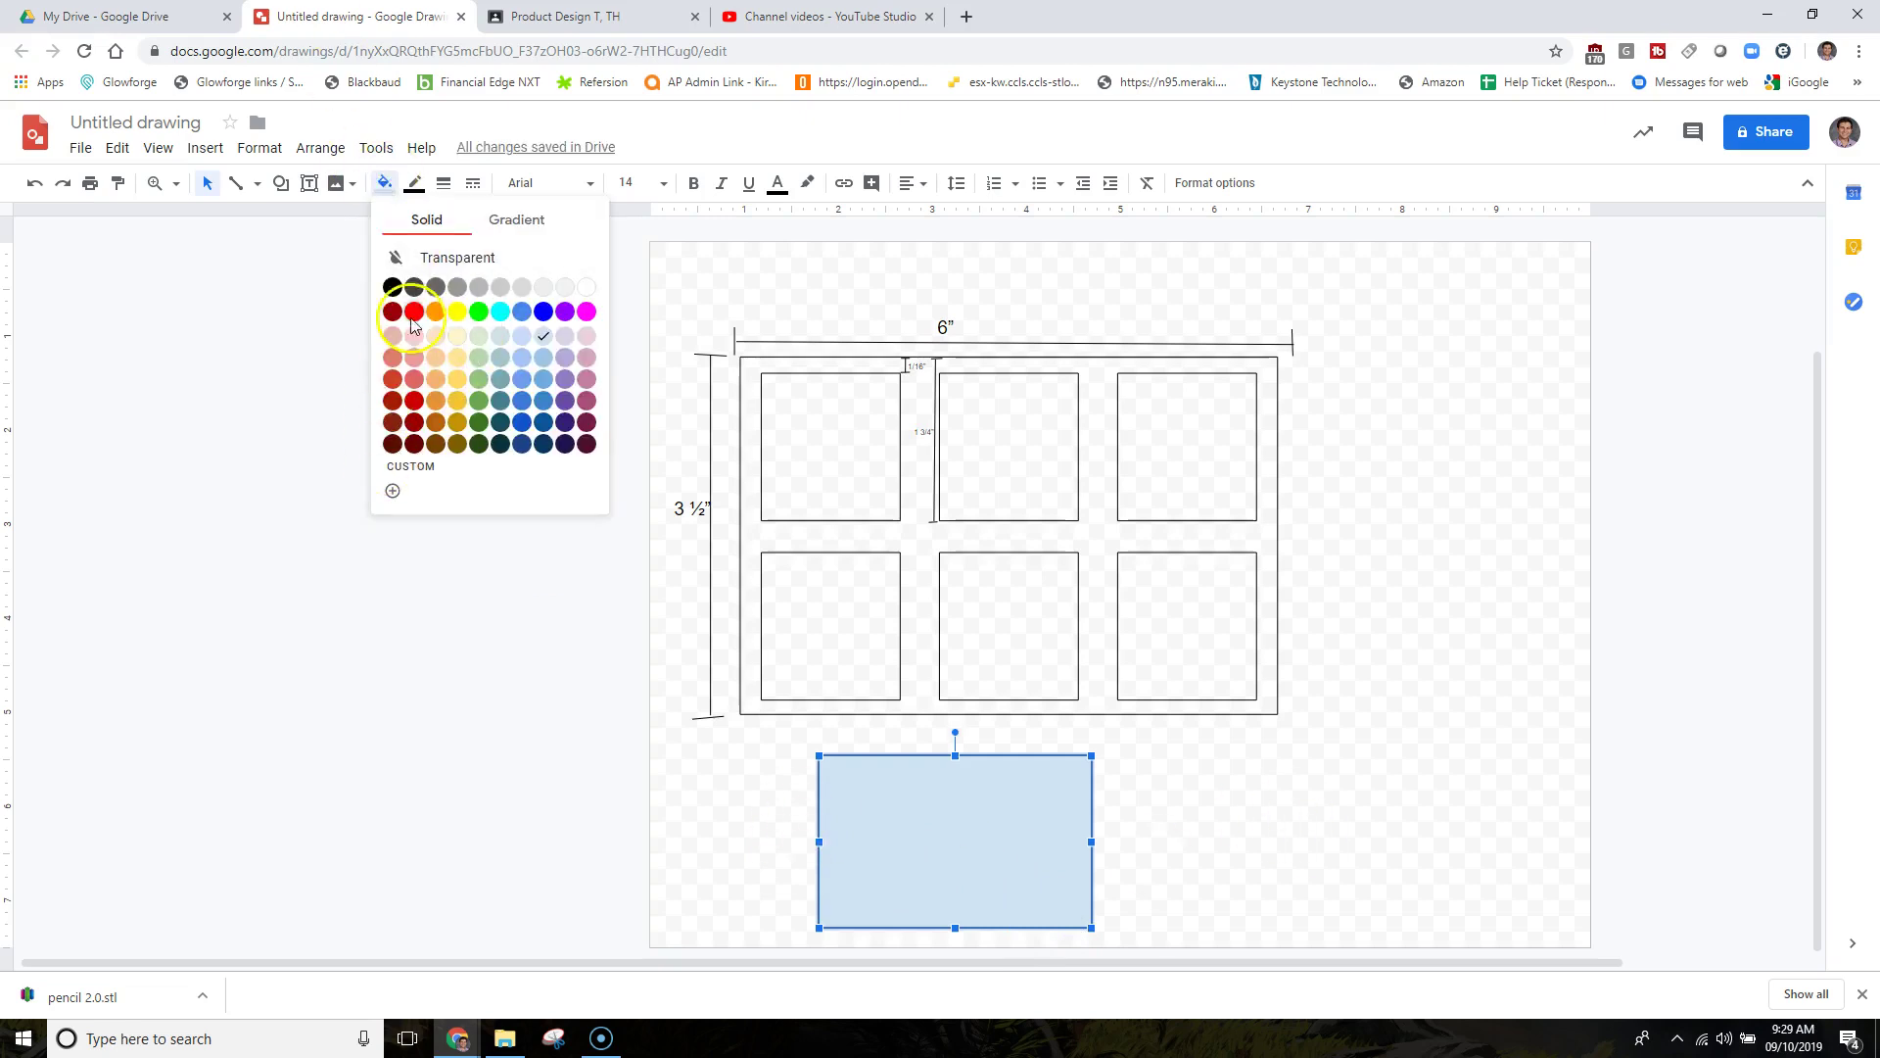
{"action": "left_click", "coordinate": [417, 256]}
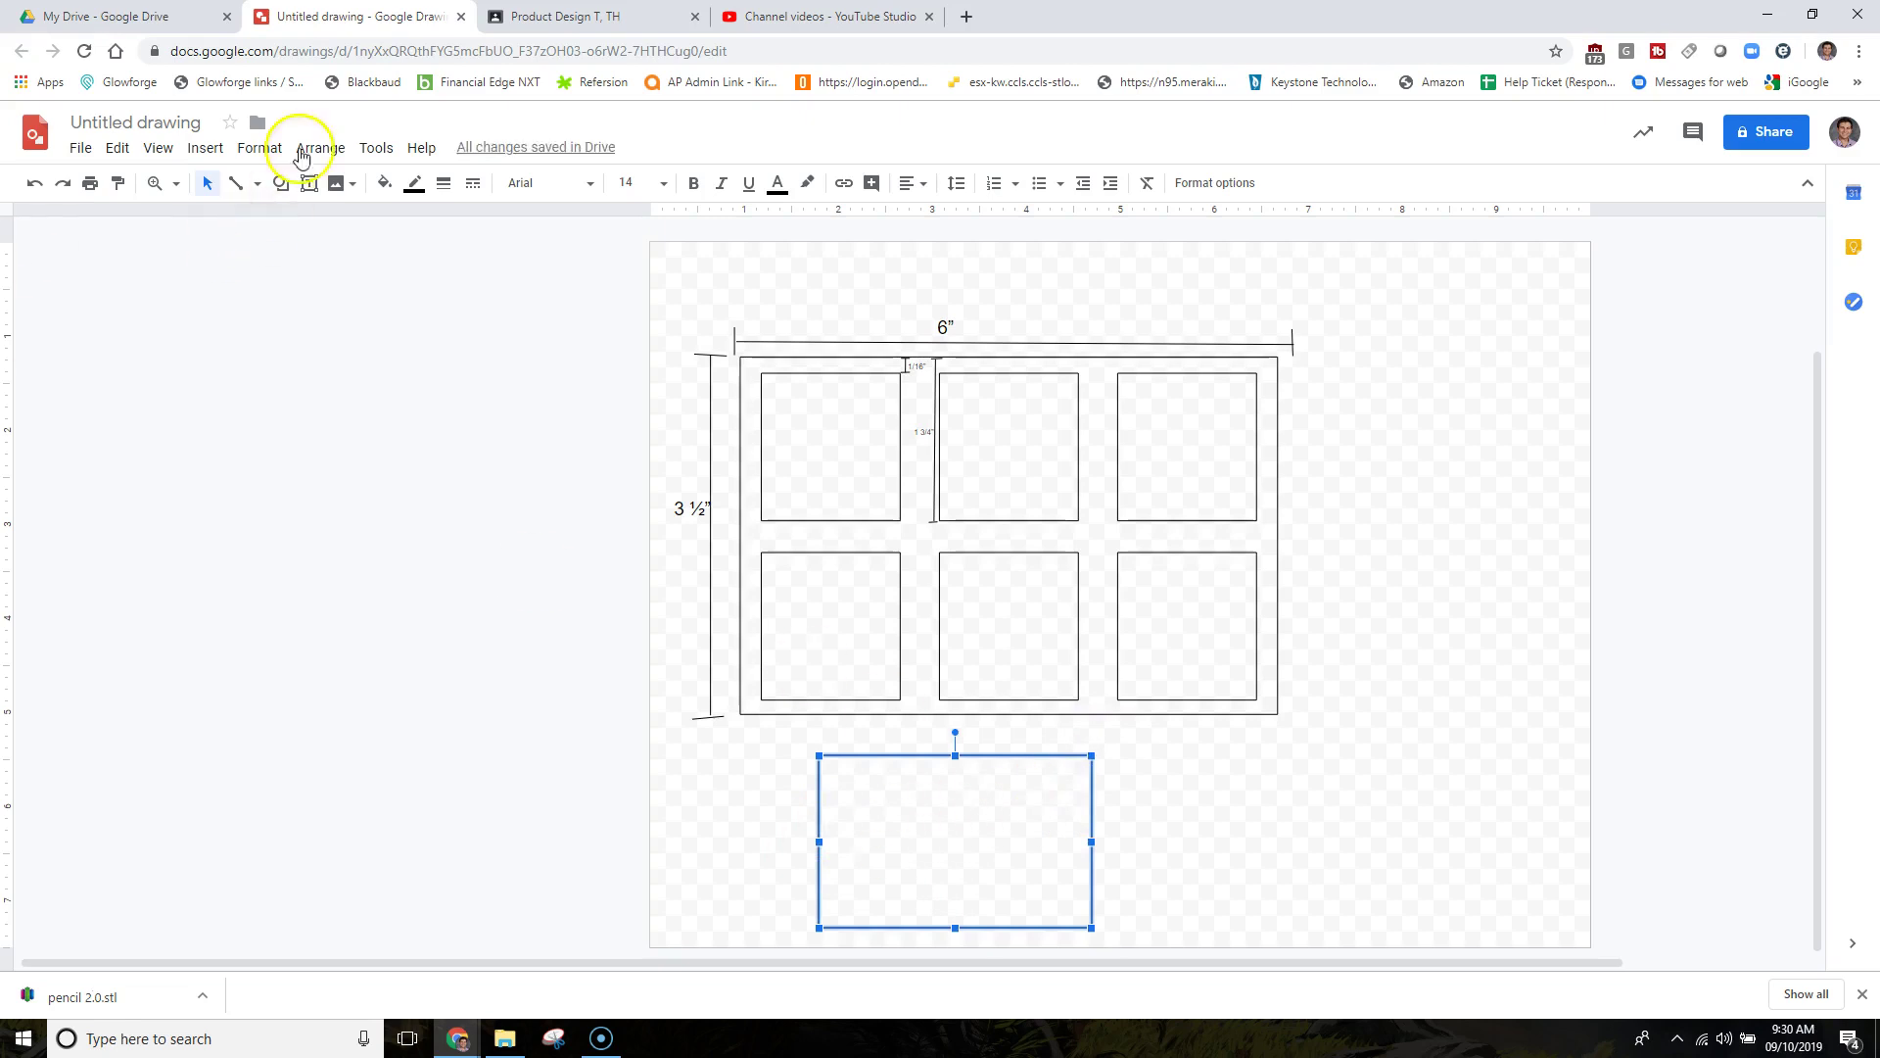
- Add a text box reading 'Side View' inside the new rectangle
{"action": "left_click", "coordinate": [309, 184]}
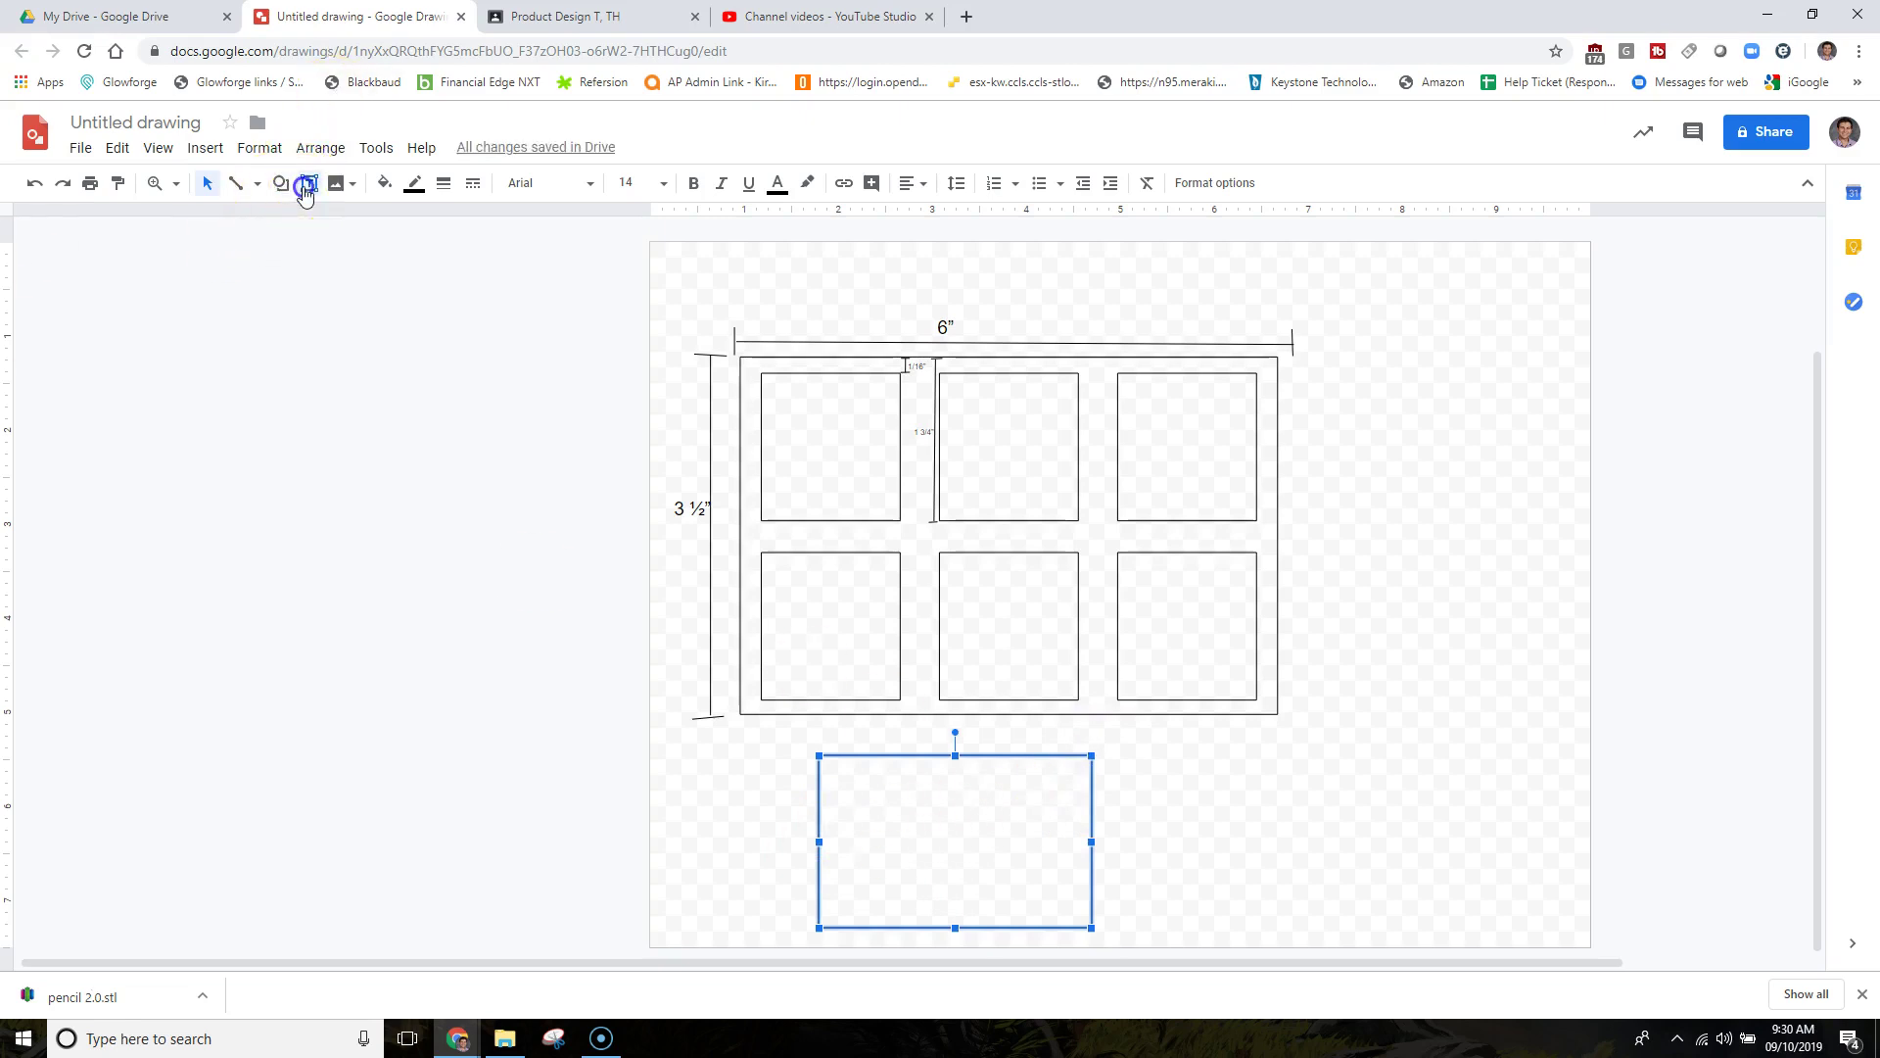
{"action": "left_click_drag", "start_coordinate": [863, 808], "coordinate": [1037, 864]}
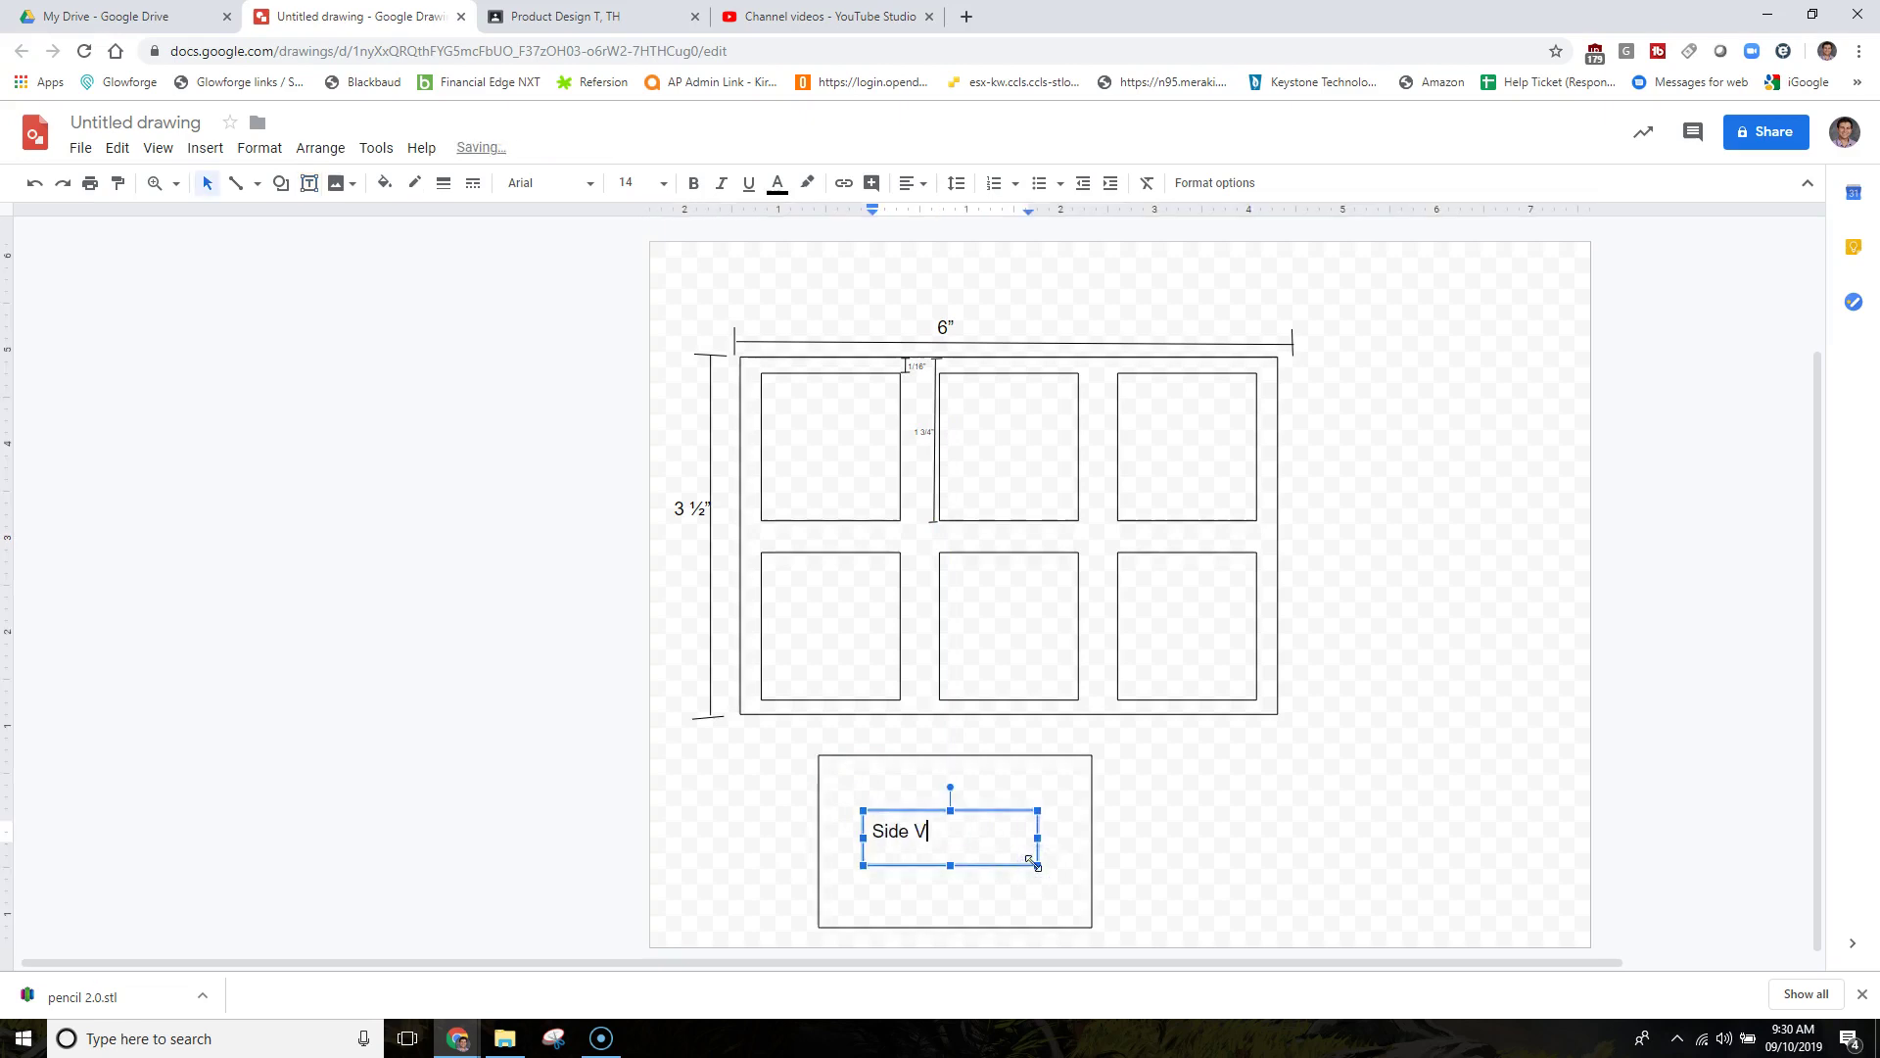
{"action": "left_click", "coordinate": [1211, 789]}
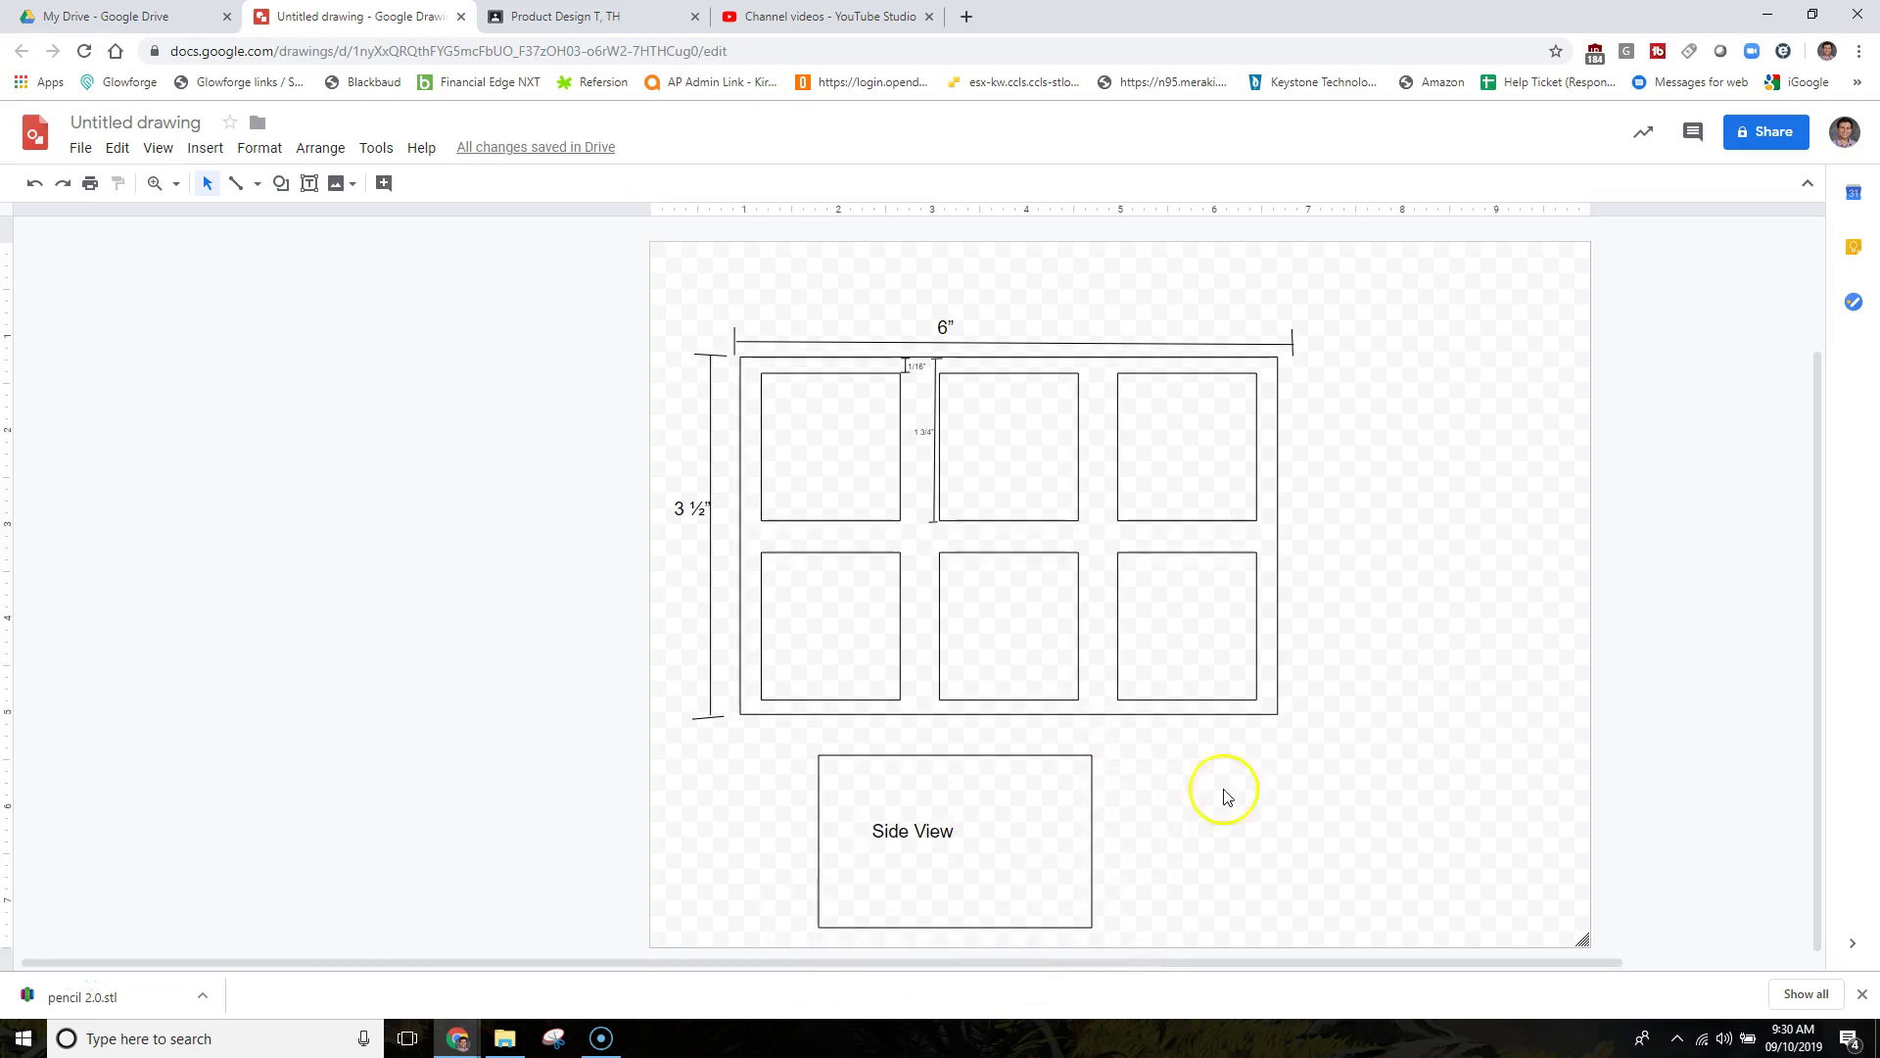
- Add a 'Top Down' title text box above the 6" width dimension
{"action": "left_click", "coordinate": [310, 183]}
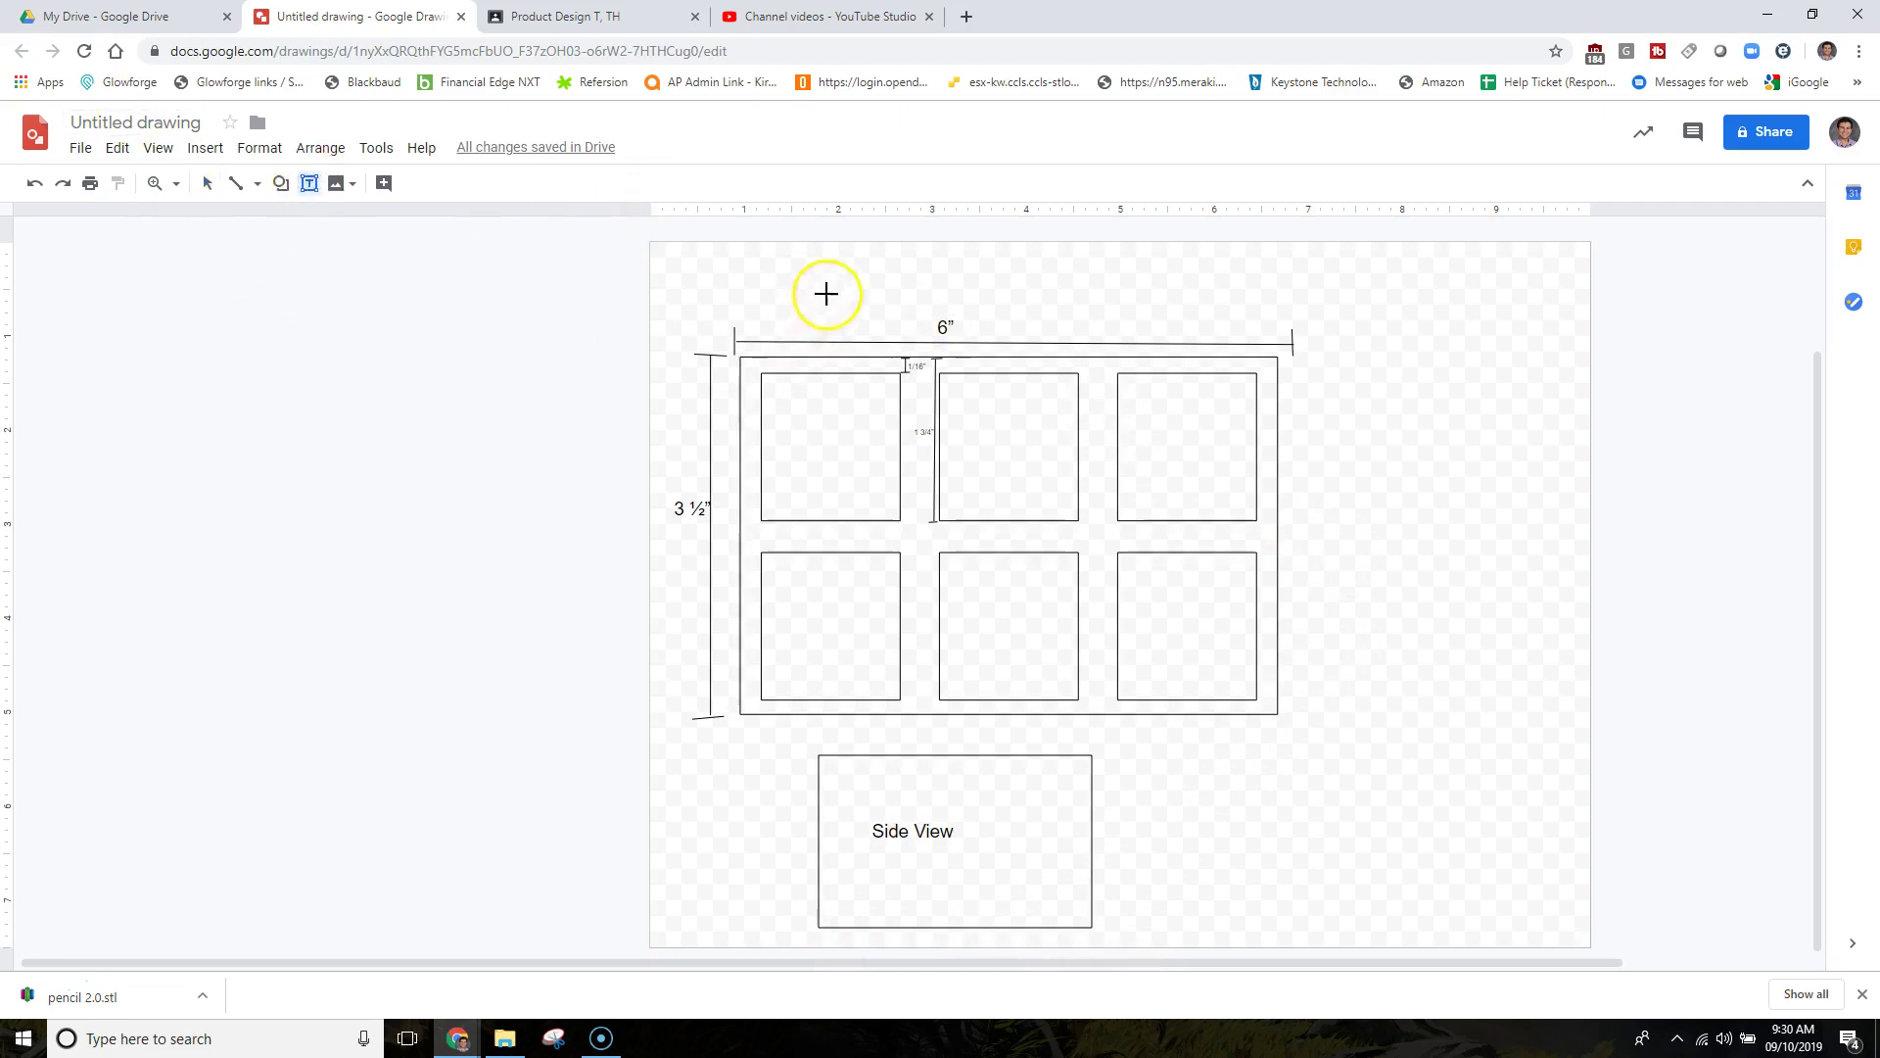
{"action": "left_click_drag", "start_coordinate": [833, 279], "coordinate": [1189, 306]}
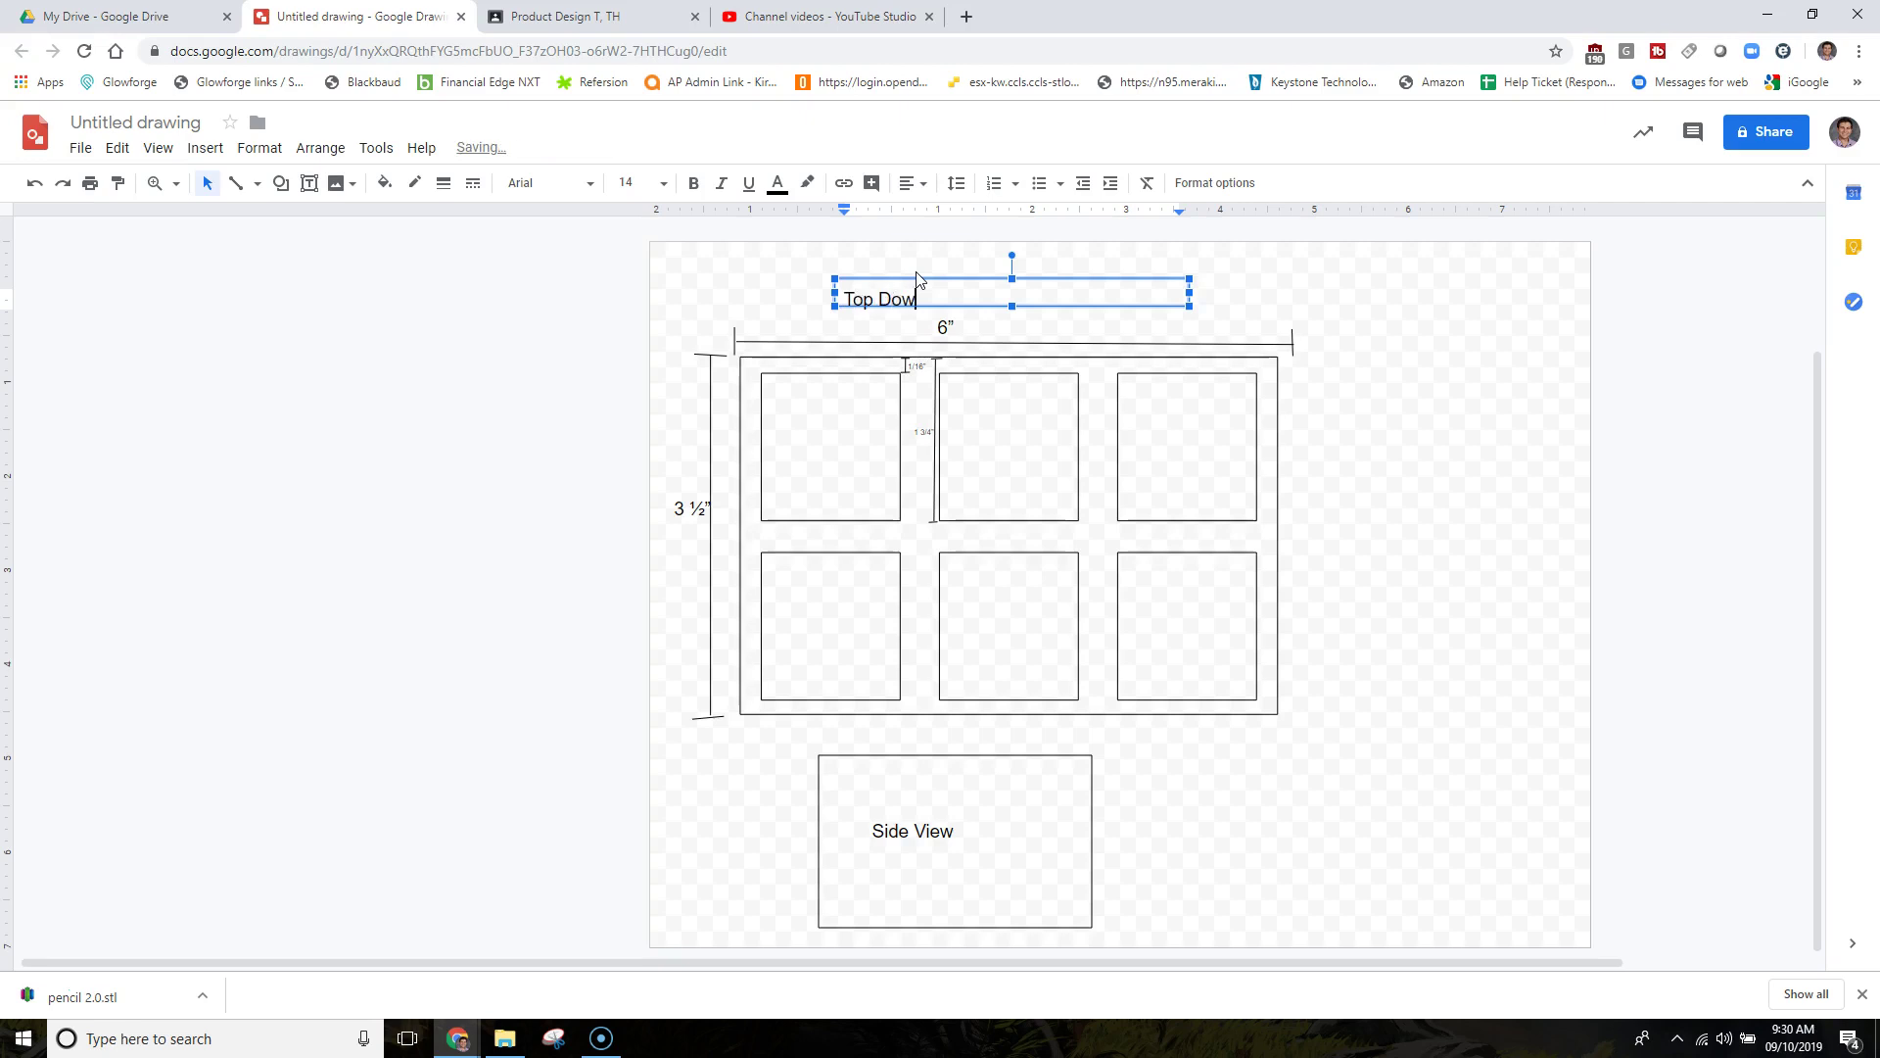
{"action": "left_click", "coordinate": [1204, 876]}
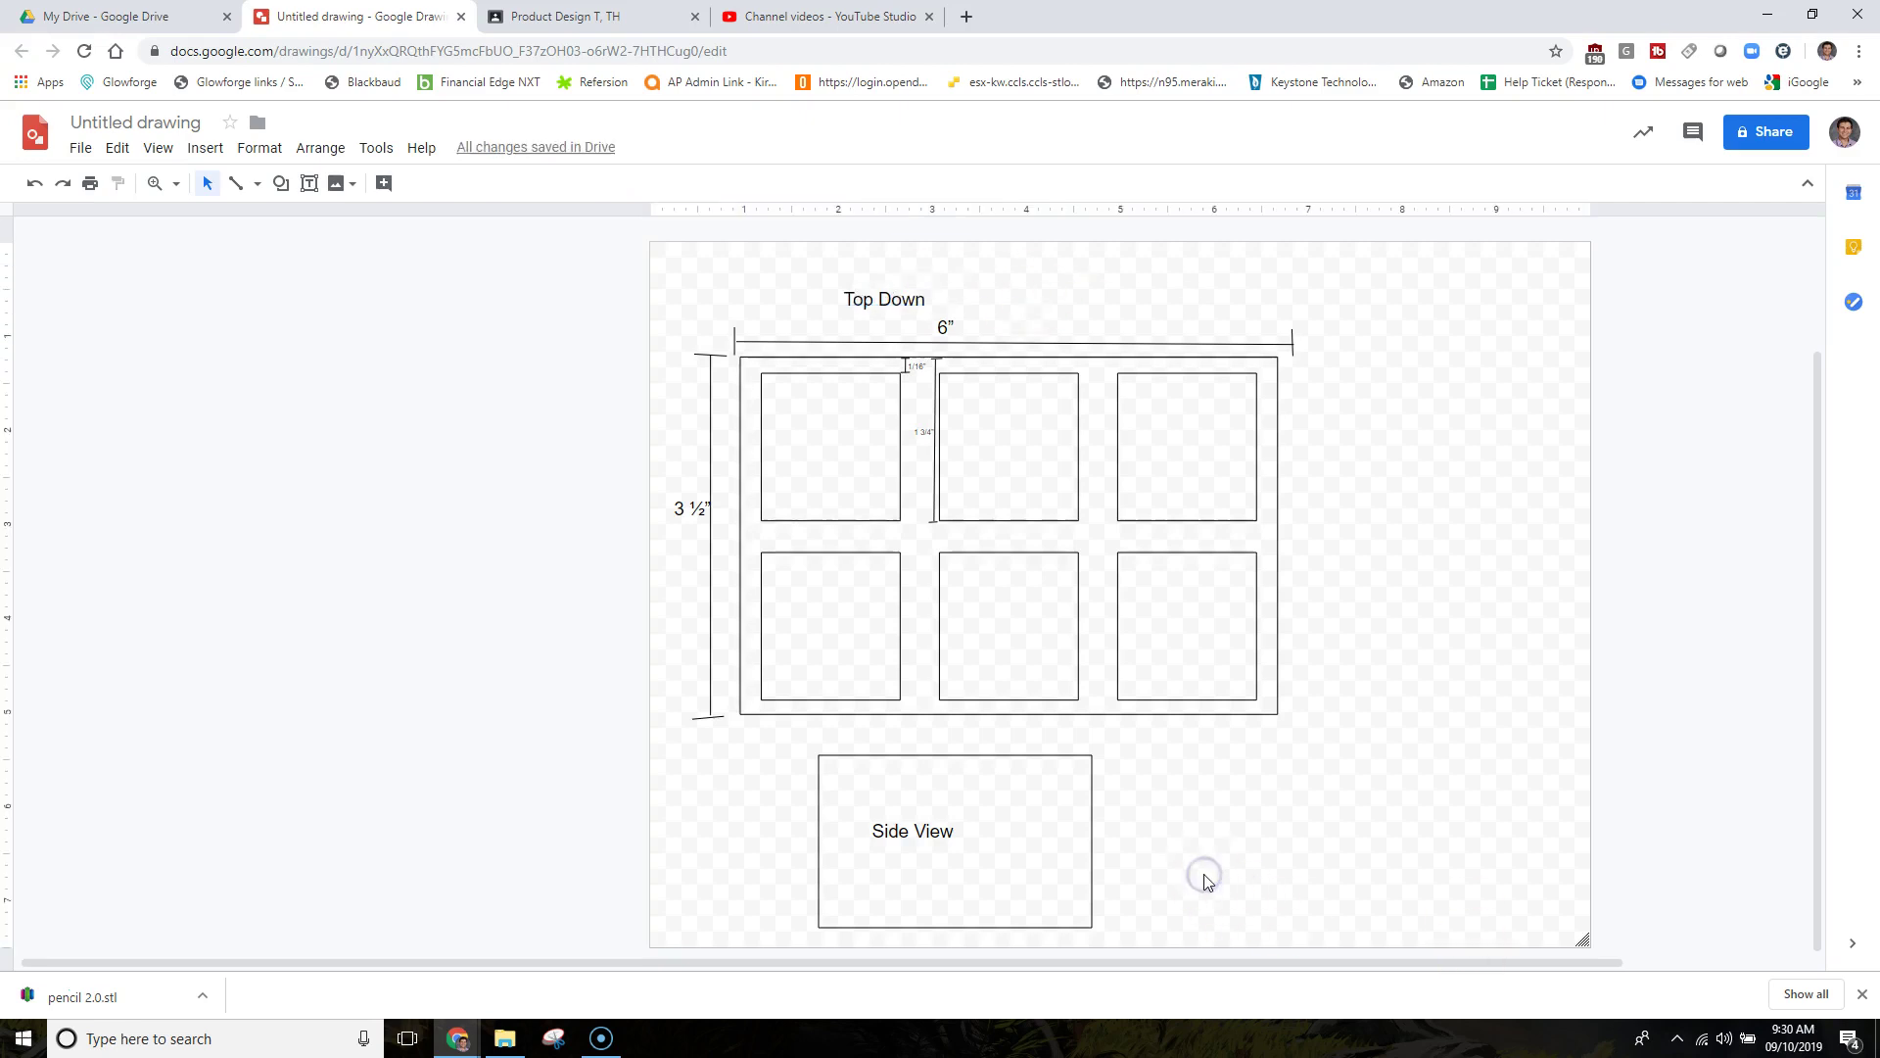